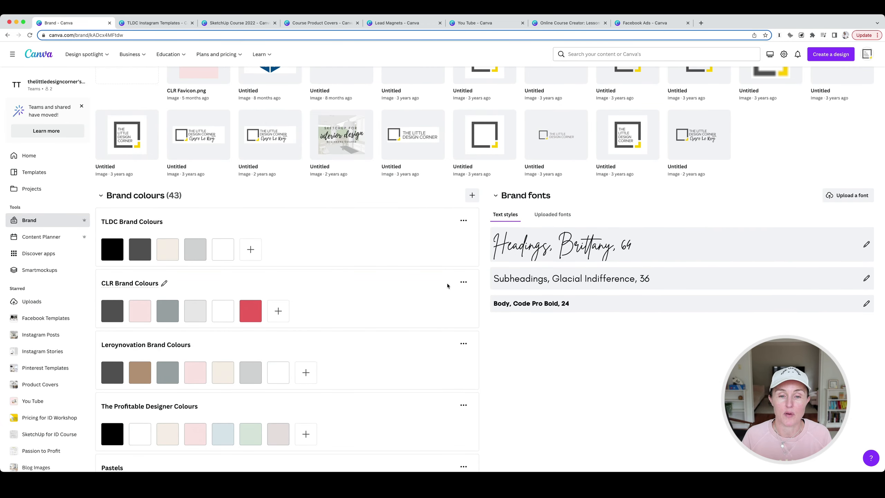
# - Examine The Little Design Corner brand kit, including its logos, colour palettes and heading, subheading and body fonts
pyautogui.scroll(3, 447, 286)
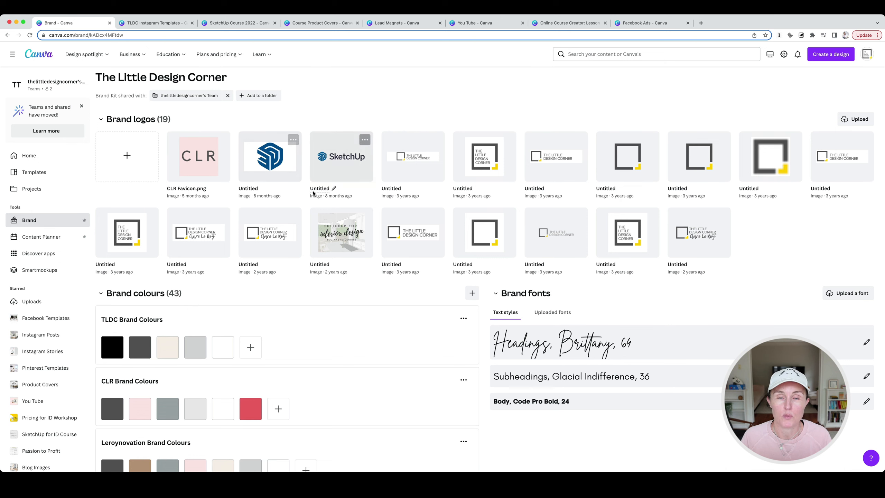
pyautogui.scroll(-1, 395, 204)
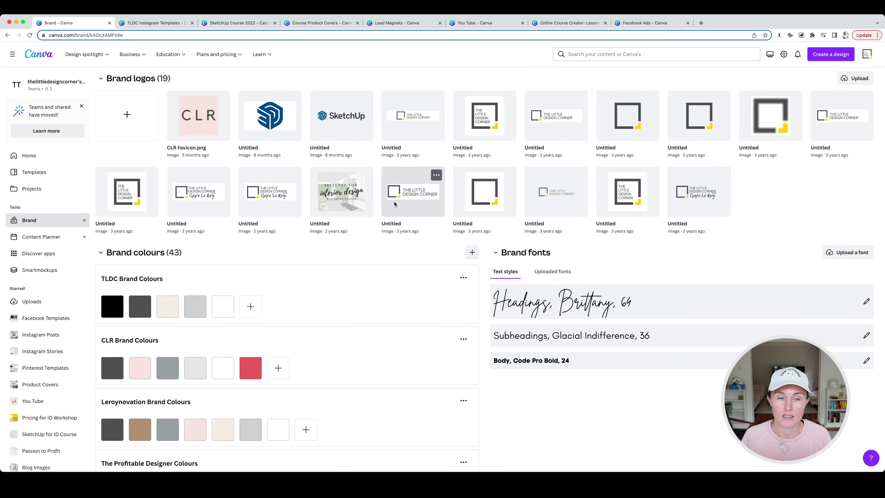
pyautogui.scroll(2, 394, 204)
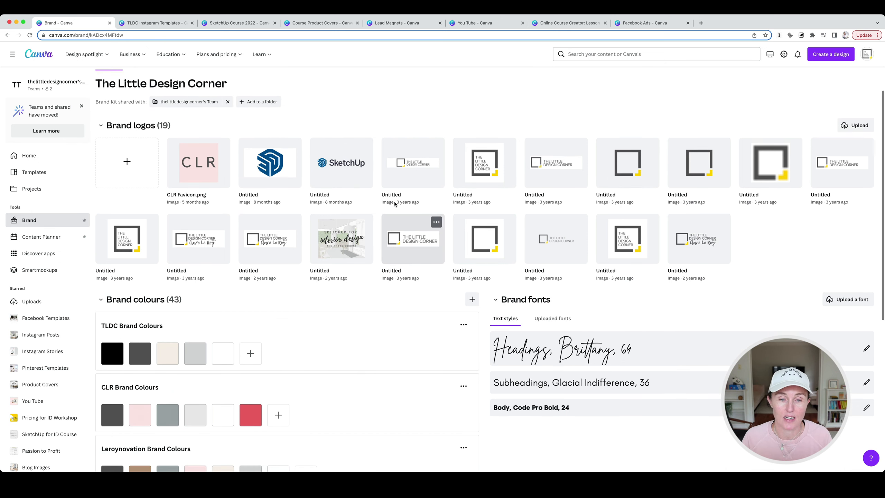
pyautogui.scroll(-1, 395, 204)
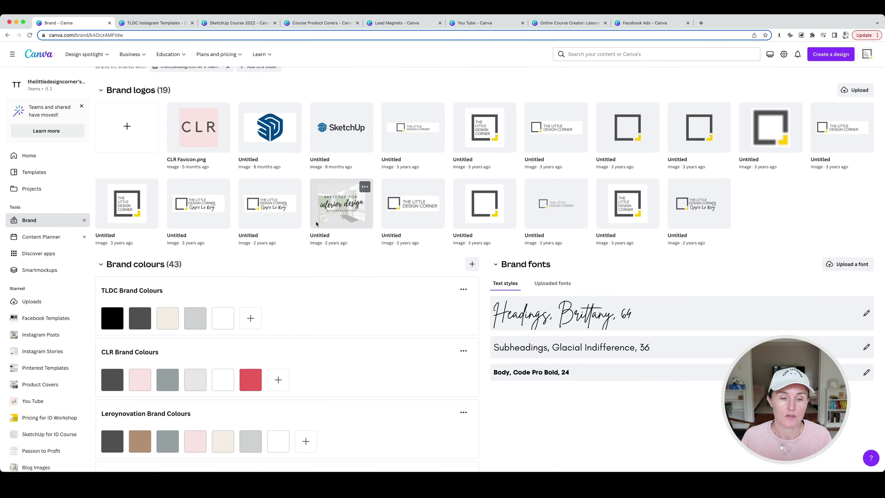
pyautogui.scroll(-3, 318, 223)
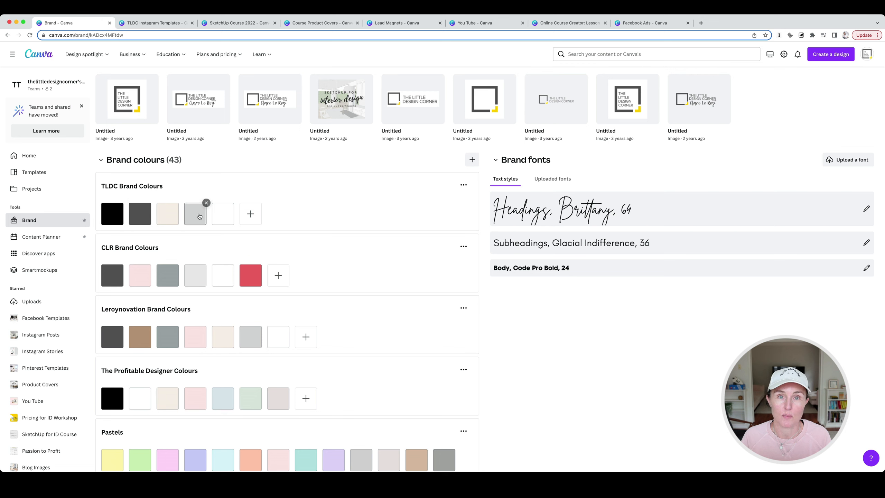
pyautogui.scroll(-3, 128, 278)
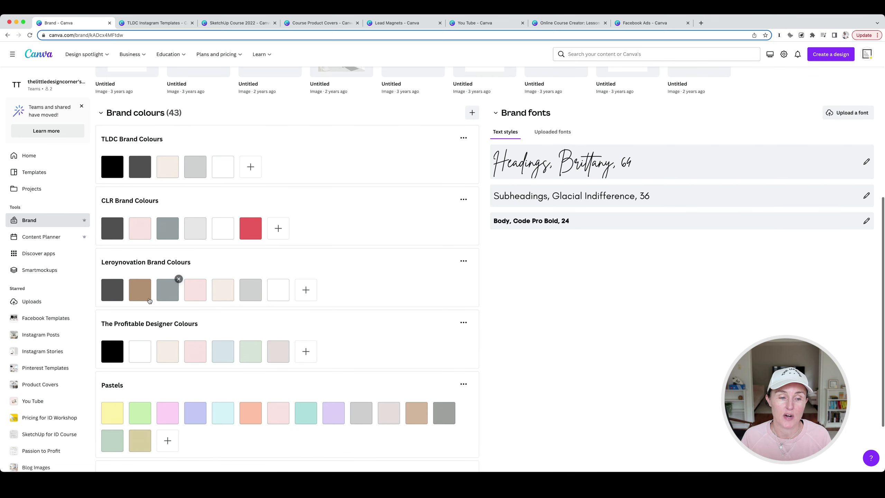
pyautogui.scroll(5, 573, 266)
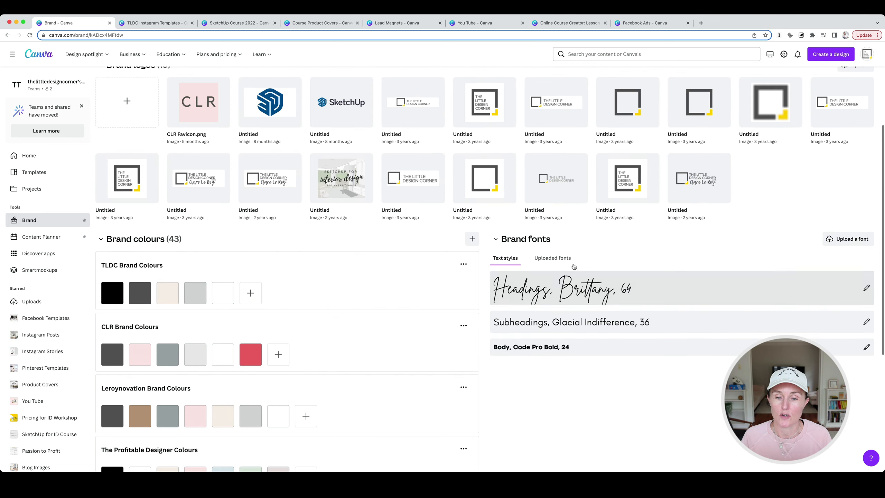
pyautogui.scroll(-1, 587, 289)
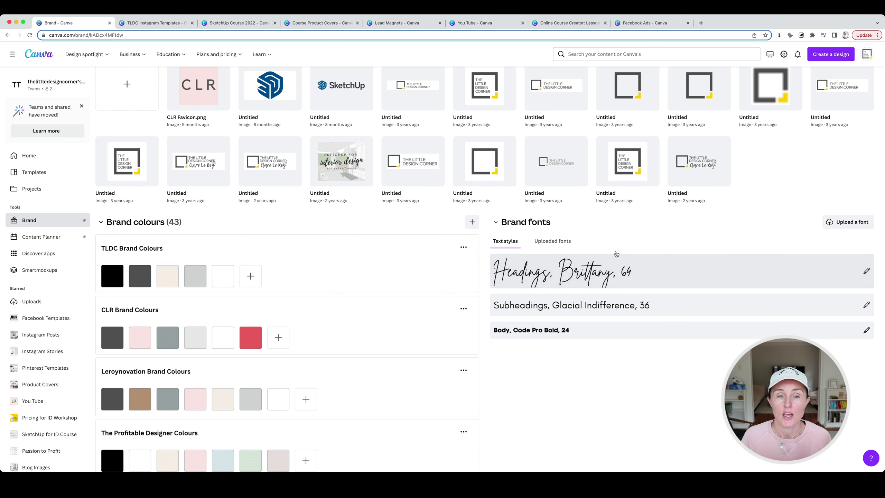
pyautogui.scroll(1, 616, 253)
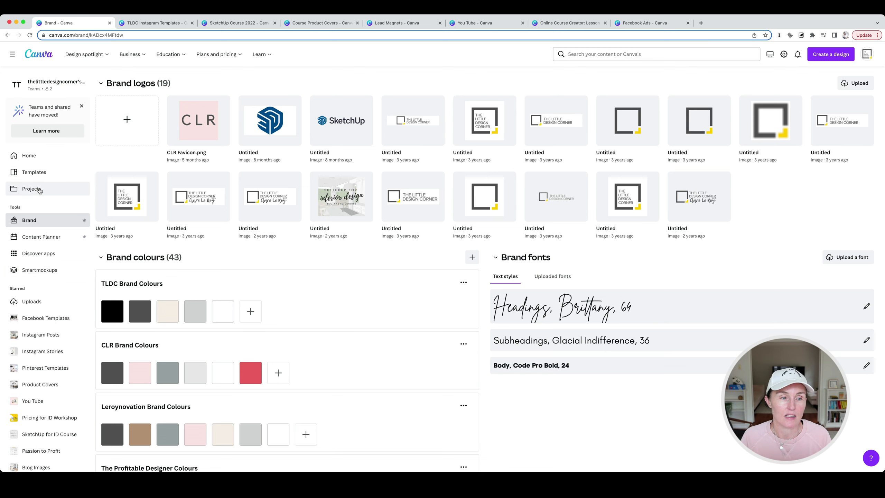
# - Create a blank Instagram Story from the Canva home page, apply the "Fashion Dress" template, and close the design
pyautogui.click(33, 160)
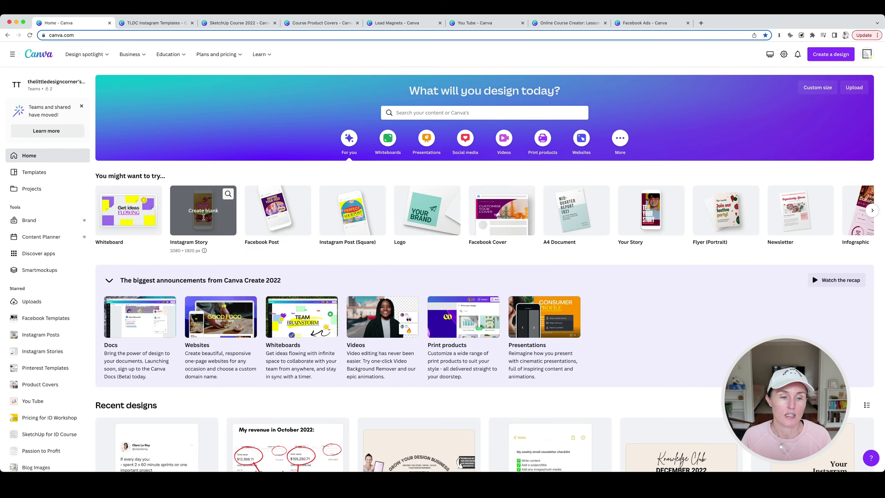
pyautogui.click(201, 231)
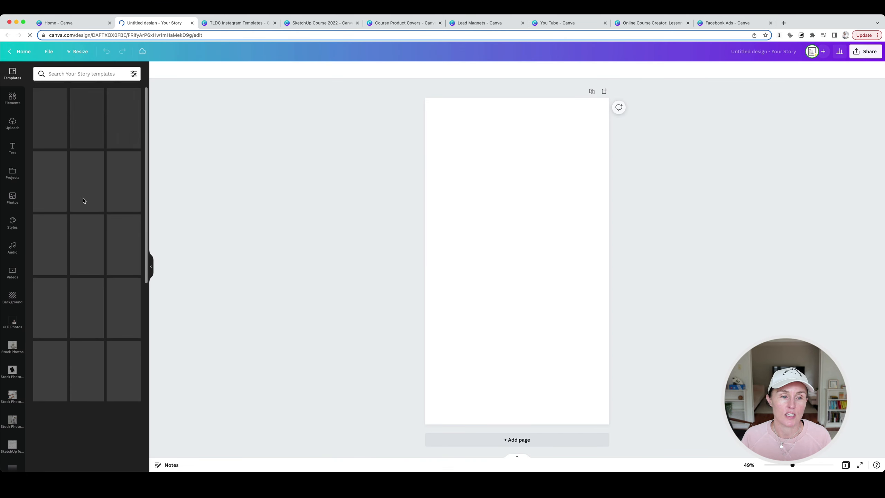
pyautogui.click(54, 216)
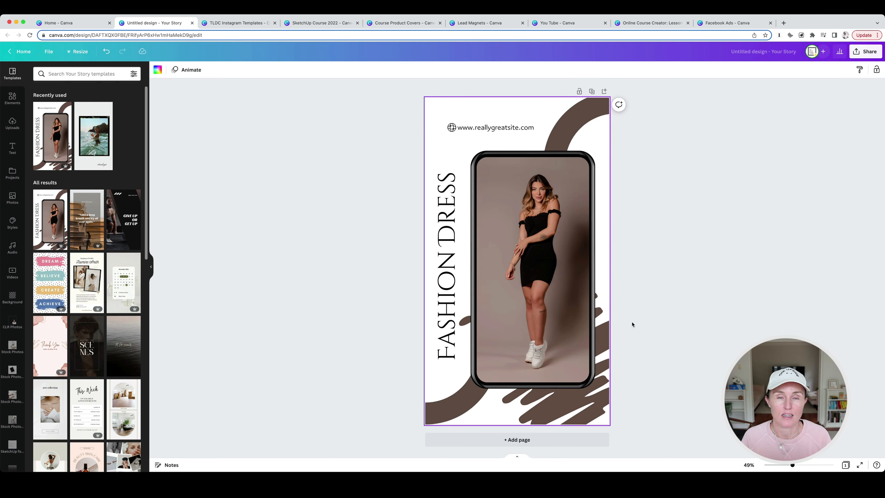
pyautogui.click(192, 23)
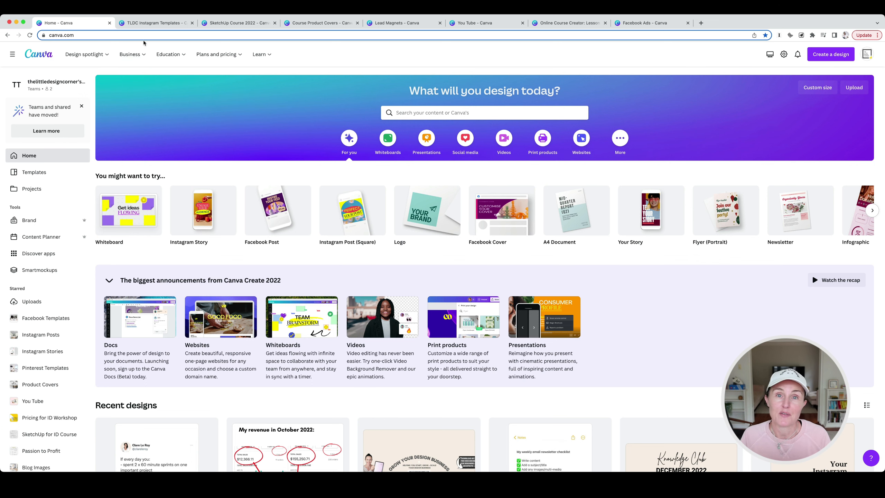
# - Browse the designs in the TLDC Instagram Templates folder and view the available actions for "Your Instagram growth checklist"
pyautogui.click(157, 23)
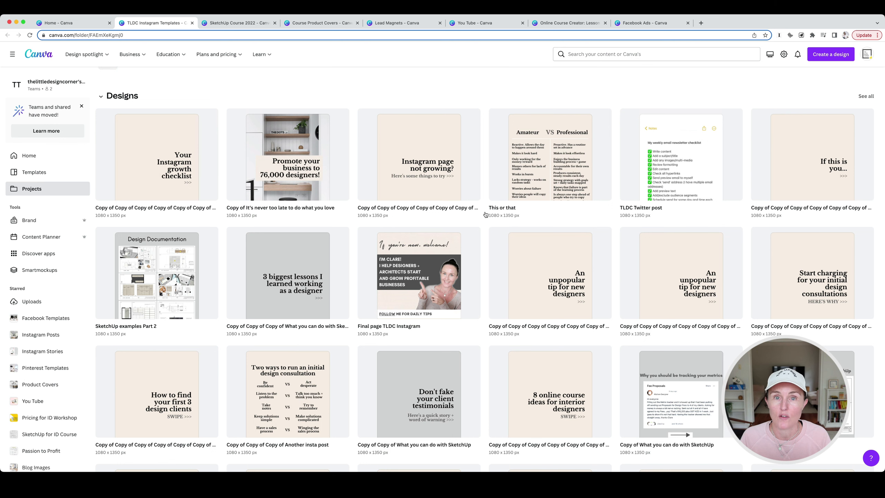
pyautogui.scroll(-1, 485, 212)
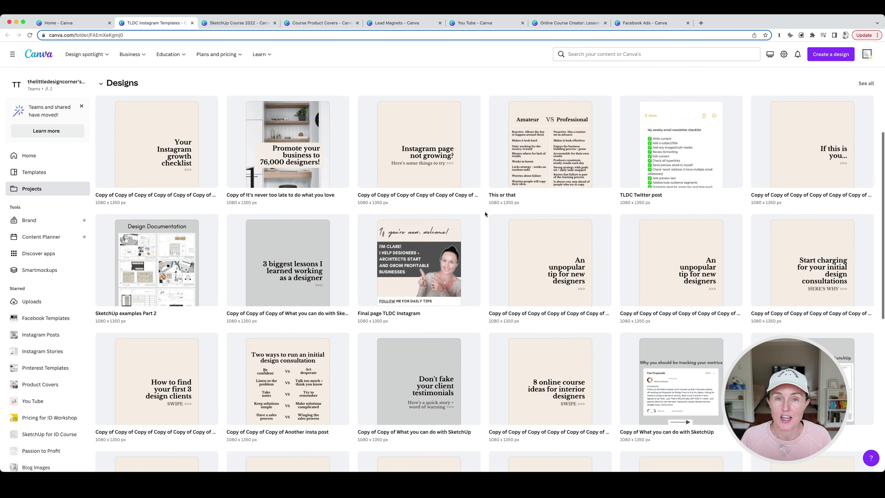
pyautogui.scroll(-2, 484, 211)
pyautogui.scroll(-5, 484, 213)
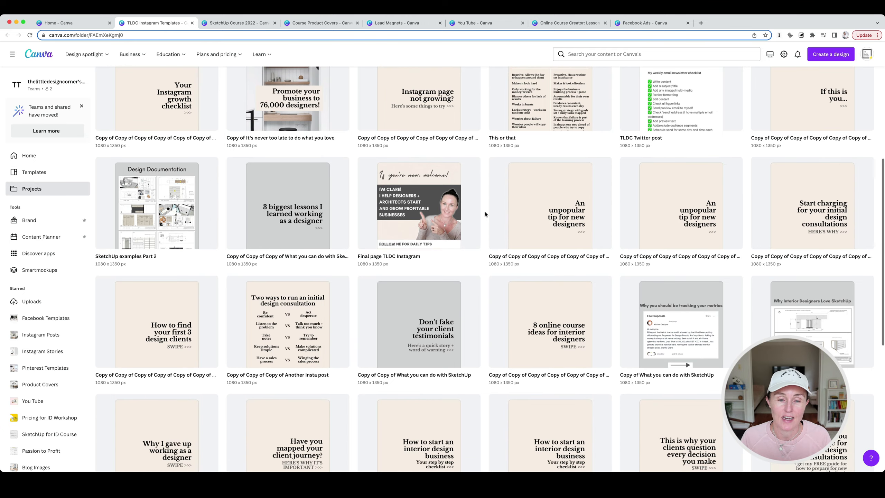
pyautogui.scroll(-1, 484, 213)
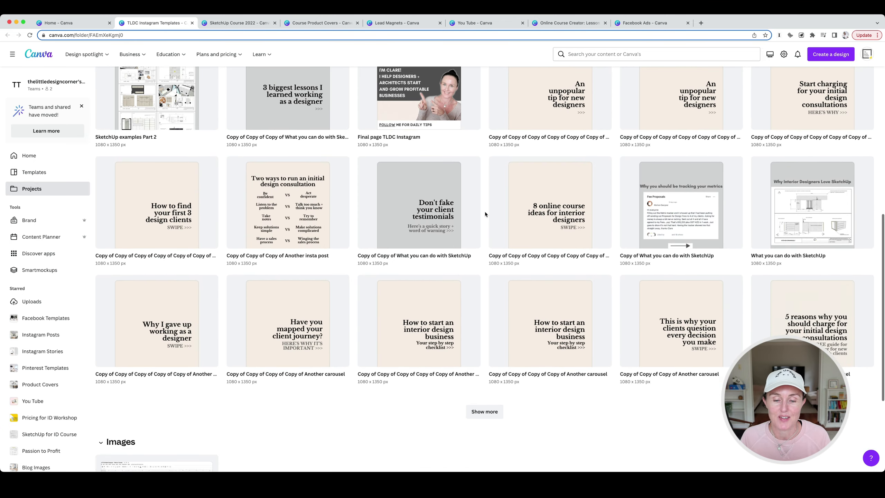
pyautogui.click(484, 410)
pyautogui.scroll(6, 475, 298)
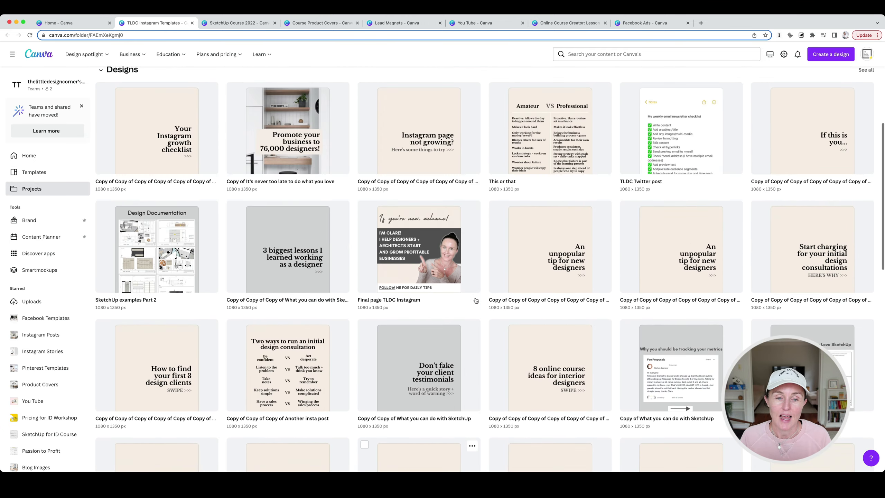
pyautogui.scroll(1, 535, 317)
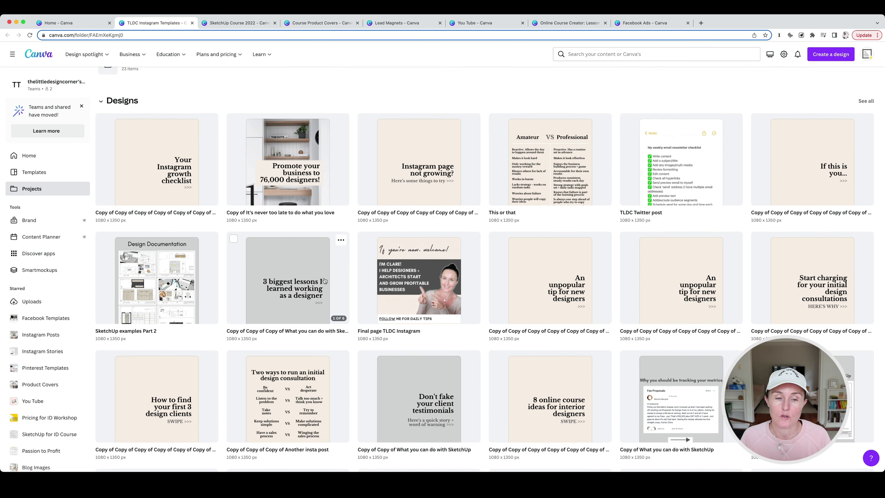
pyautogui.click(210, 121)
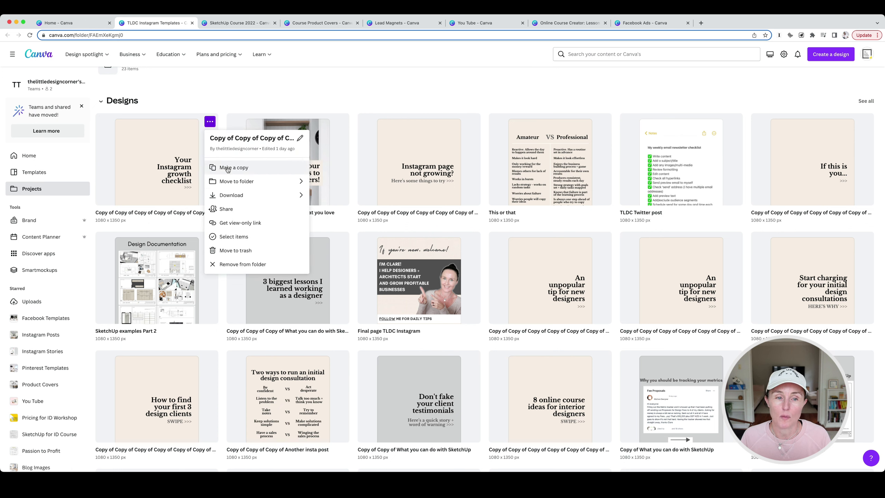
pyautogui.click(249, 106)
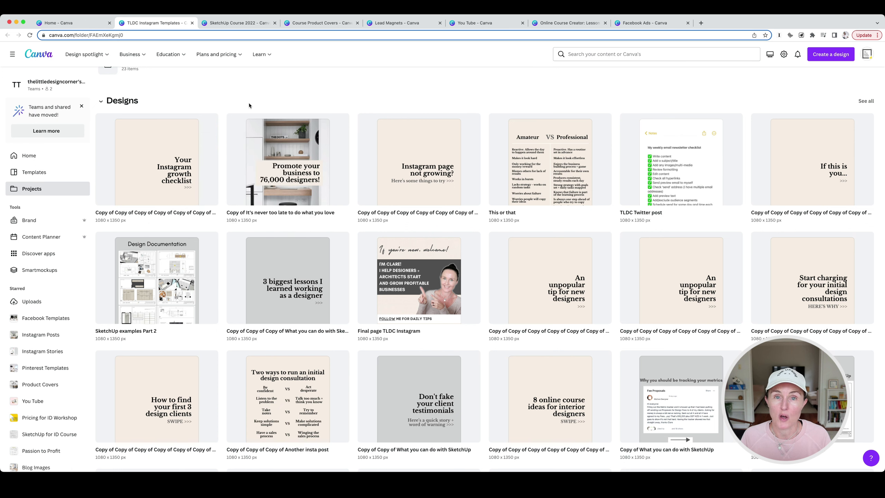
# - Open the "Your Instagram growth checklist" carousel, review its pages from cover to closing page, and close it
pyautogui.click(173, 171)
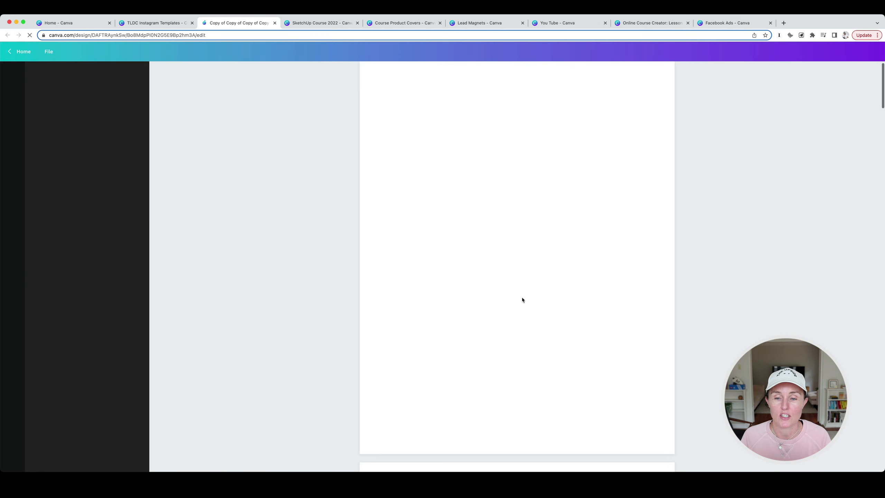
pyautogui.scroll(-5, 529, 282)
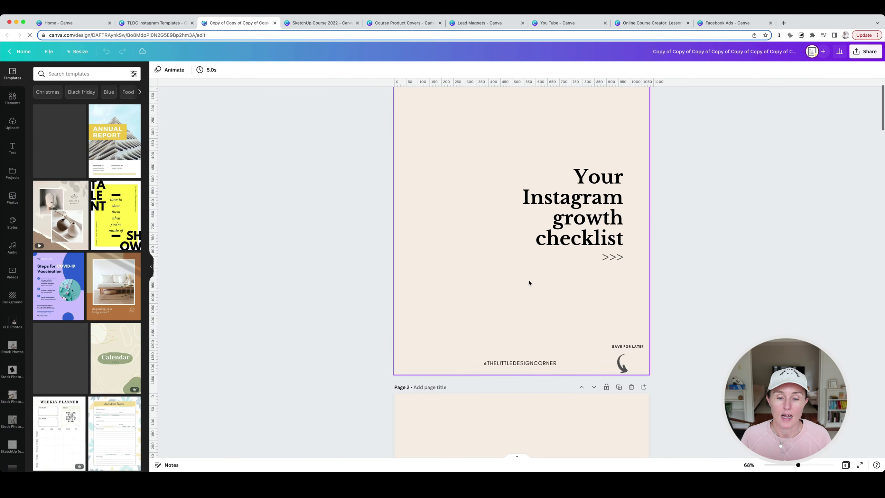
pyautogui.scroll(-10, 528, 280)
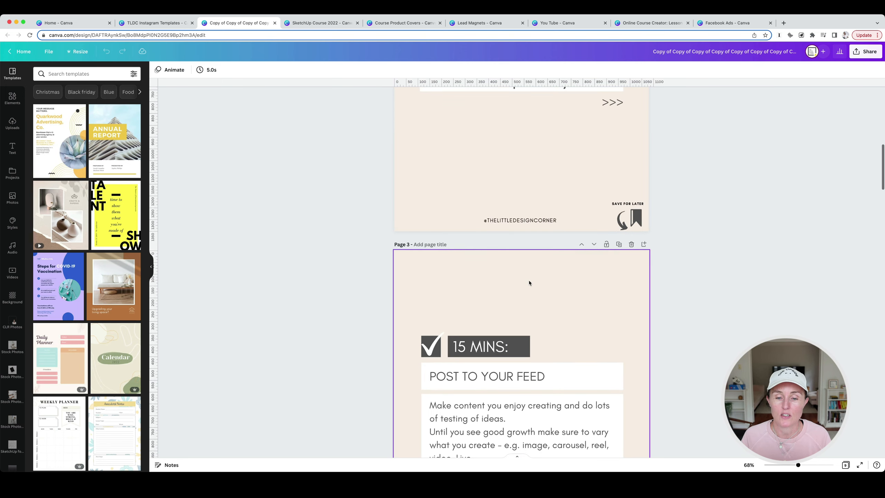
pyautogui.scroll(-10, 529, 283)
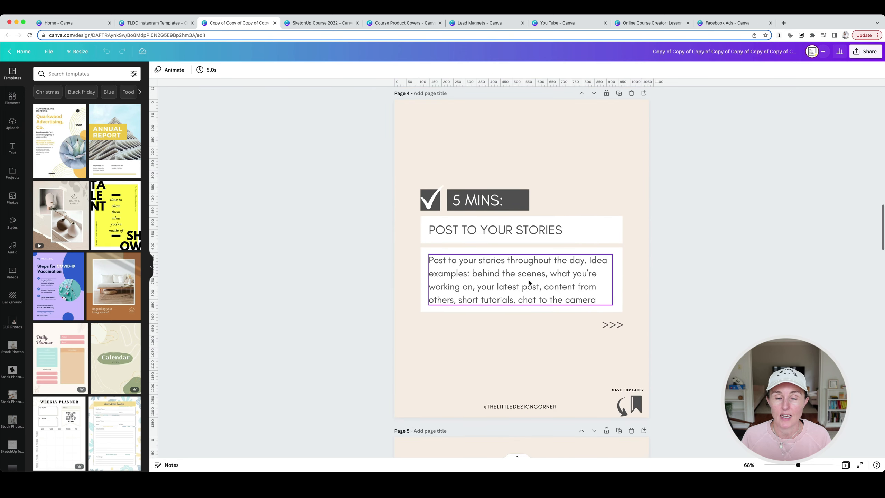
pyautogui.scroll(-10, 528, 282)
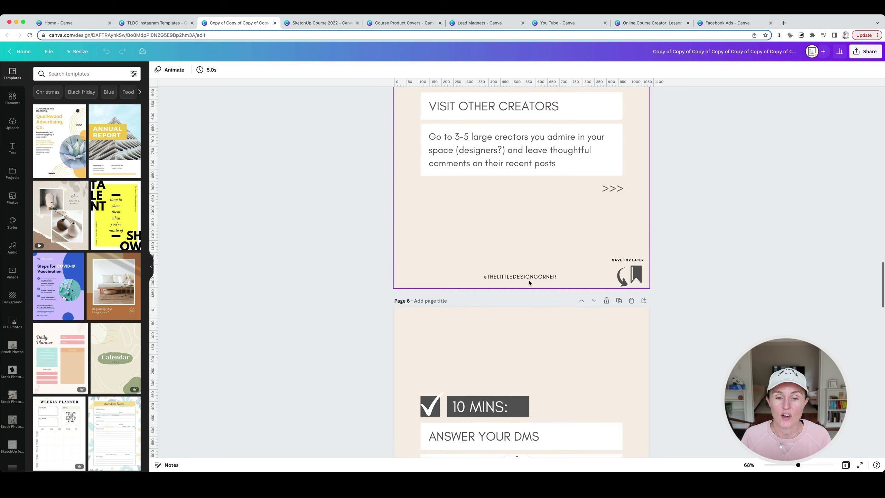
pyautogui.scroll(-10, 529, 282)
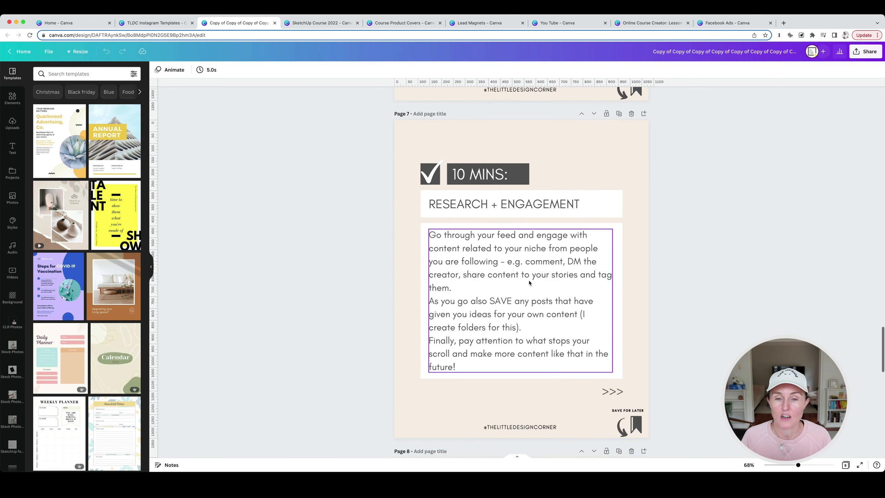
pyautogui.scroll(-10, 529, 282)
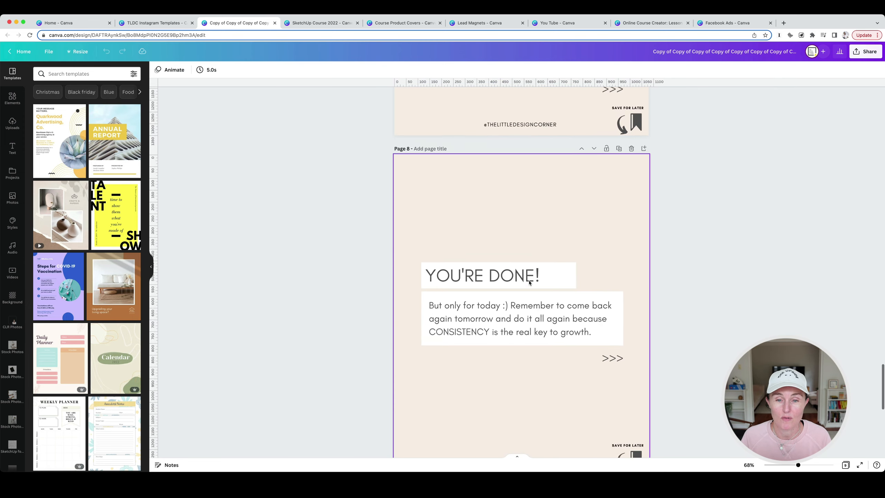
pyautogui.scroll(-4, 528, 283)
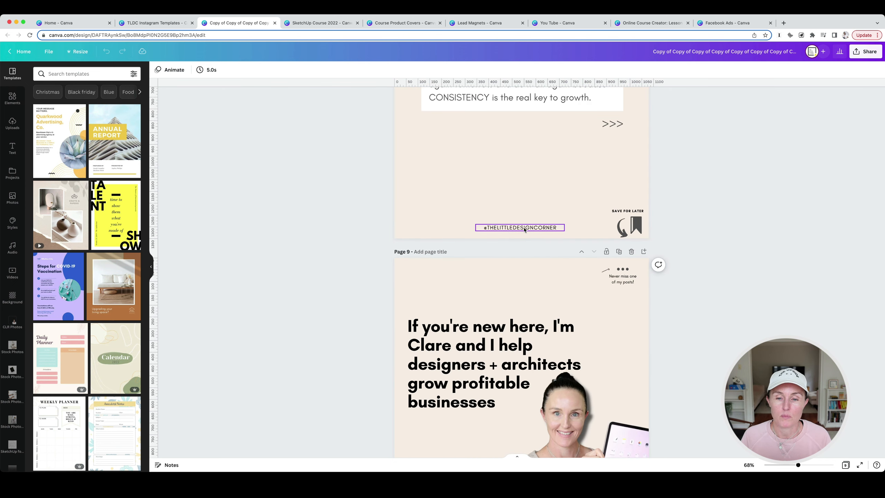
pyautogui.scroll(-5, 634, 220)
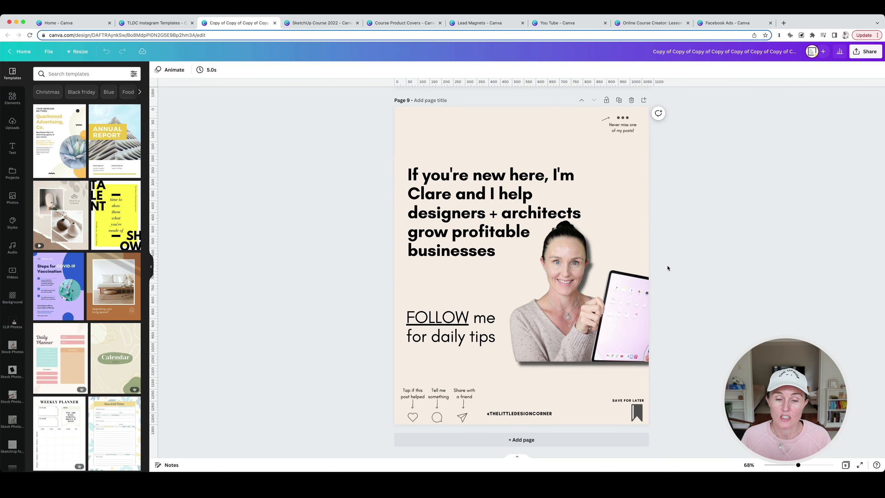
pyautogui.scroll(20, 667, 267)
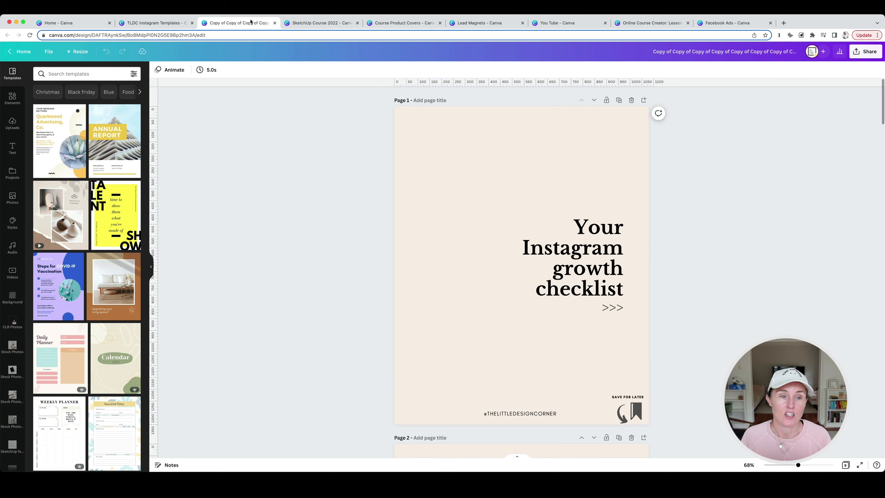
pyautogui.press('super+w')
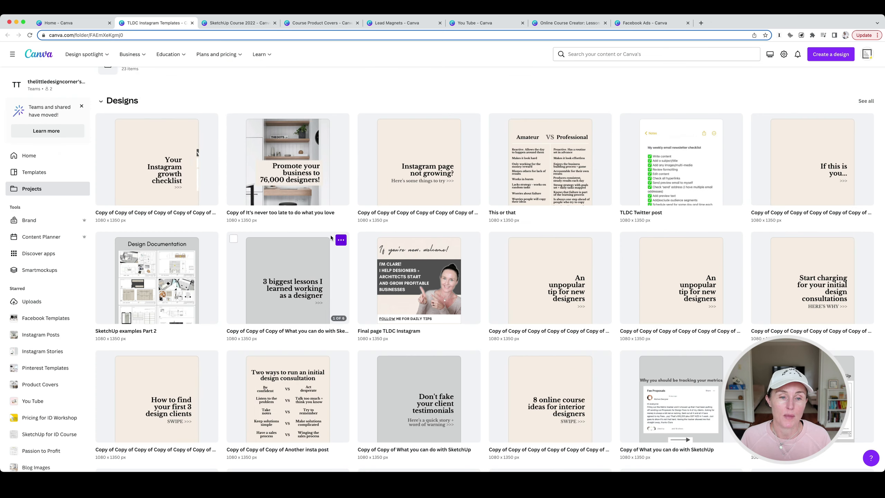
# - Open and close the "Promote your business to 76,000 designers!" post, and review the pages of the "Don't fake your client testimonials" carousel before closing it
pyautogui.click(322, 165)
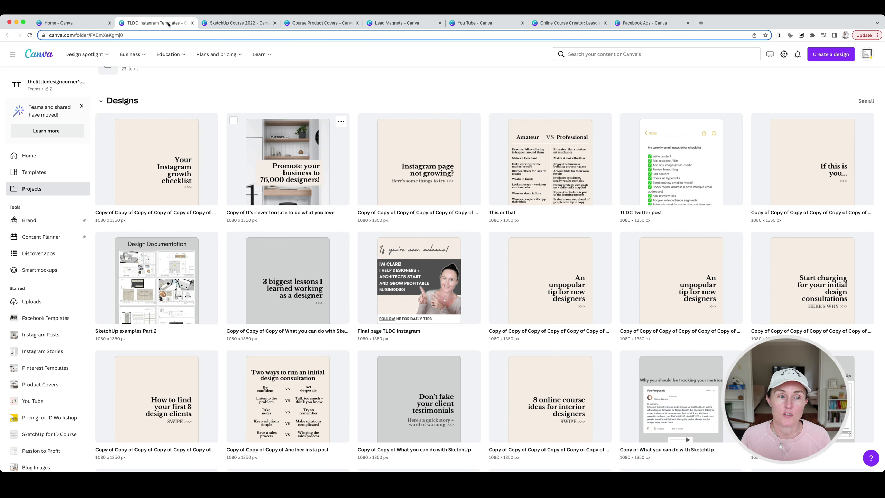
pyautogui.press('super+w')
pyautogui.scroll(-5, 417, 247)
pyautogui.click(438, 230)
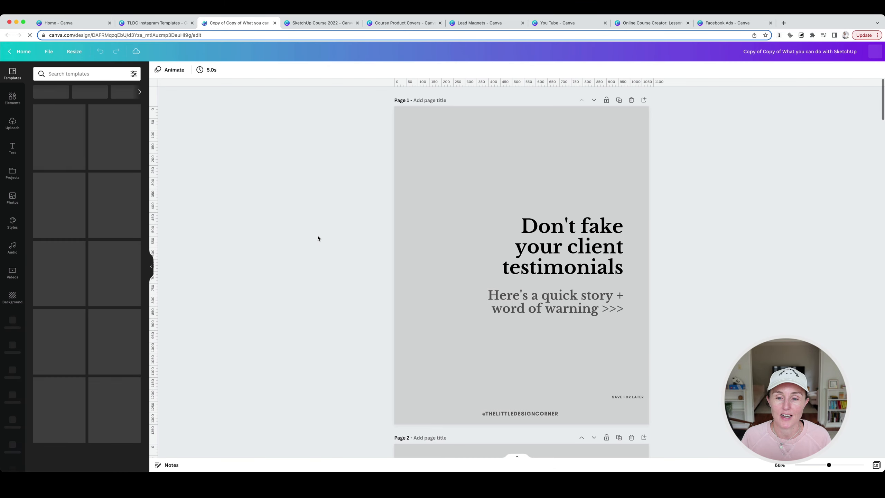
pyautogui.scroll(-10, 318, 237)
pyautogui.scroll(-15, 352, 242)
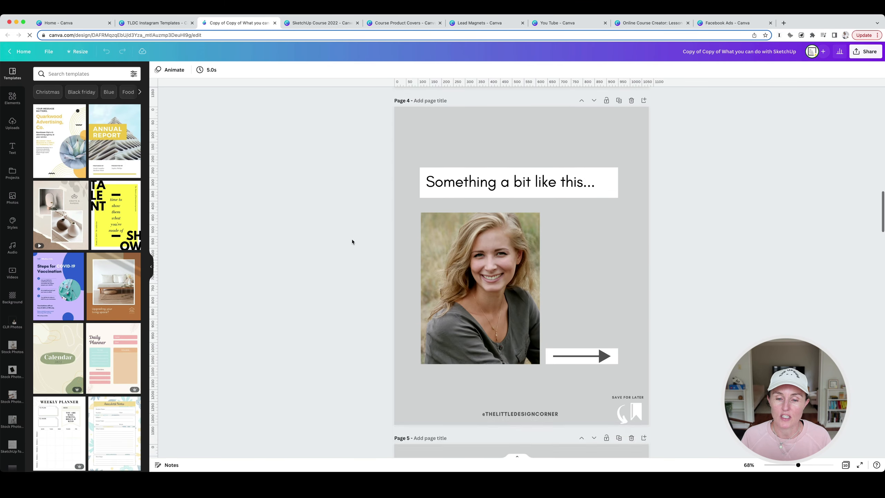
pyautogui.scroll(-2, 352, 242)
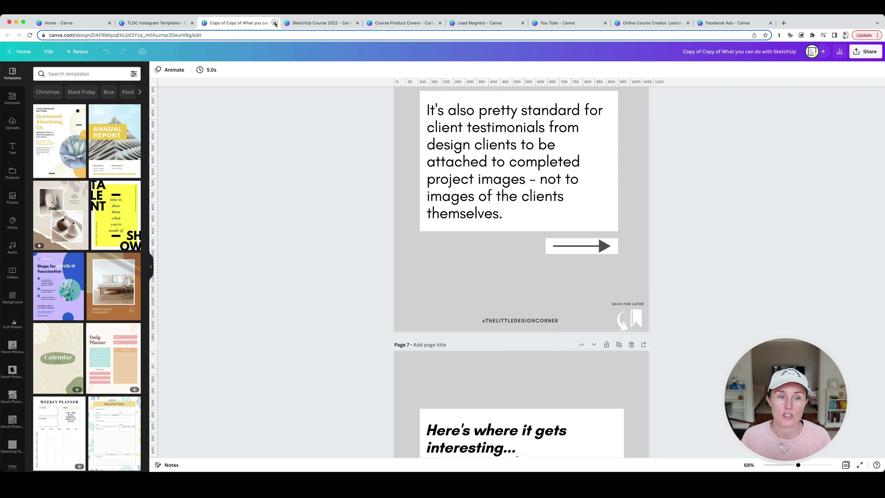
pyautogui.click(275, 23)
# - Browse the TLDC Instagram Templates folder through to its oldest designs, loading more designs as needed, and return to the beginning of the folder
pyautogui.scroll(-10, 369, 199)
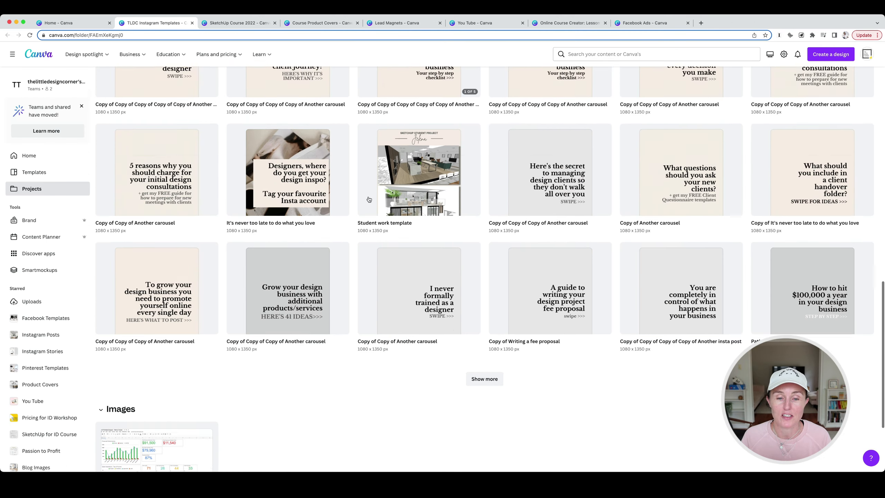
pyautogui.scroll(-3, 369, 199)
pyautogui.click(483, 291)
pyautogui.scroll(-4, 429, 249)
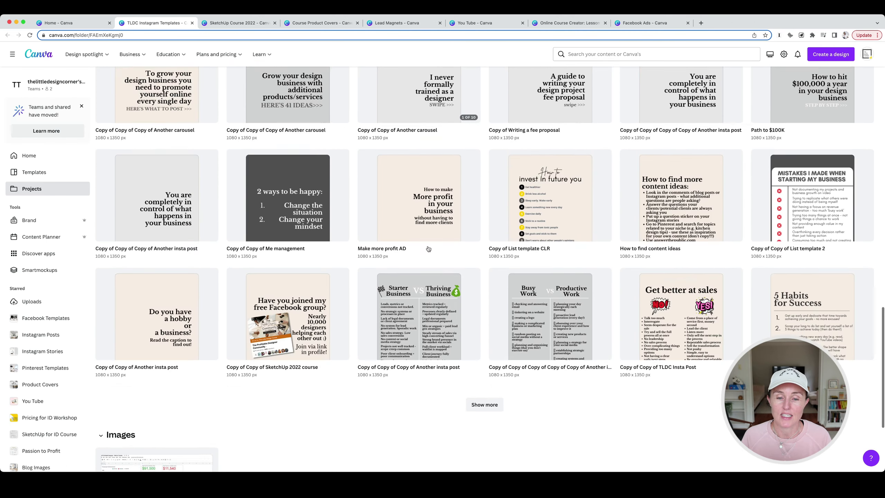
pyautogui.scroll(-3, 428, 249)
pyautogui.click(484, 324)
pyautogui.scroll(-3, 399, 253)
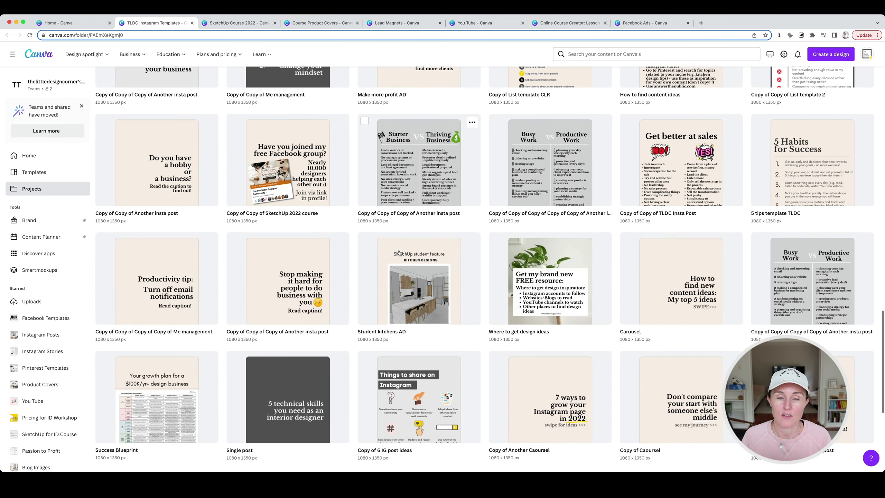
pyautogui.scroll(-2, 399, 252)
pyautogui.scroll(-1, 400, 253)
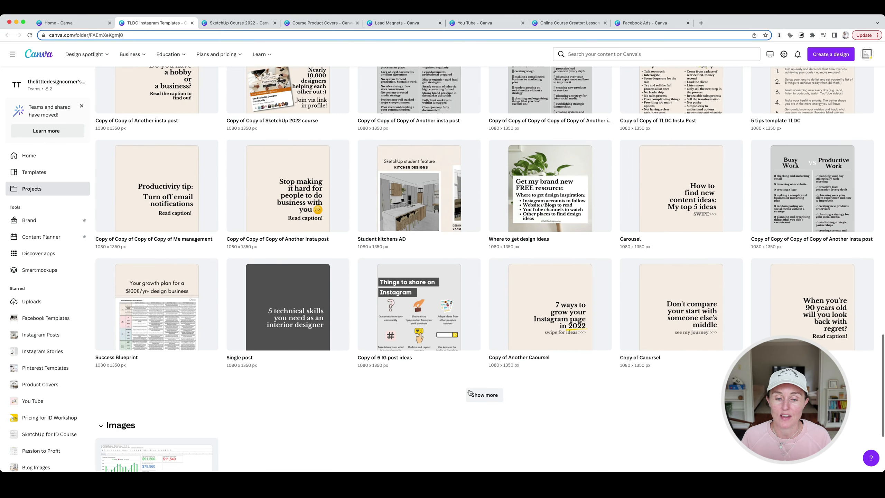
pyautogui.click(483, 394)
pyautogui.scroll(-1, 438, 314)
pyautogui.scroll(-5, 437, 314)
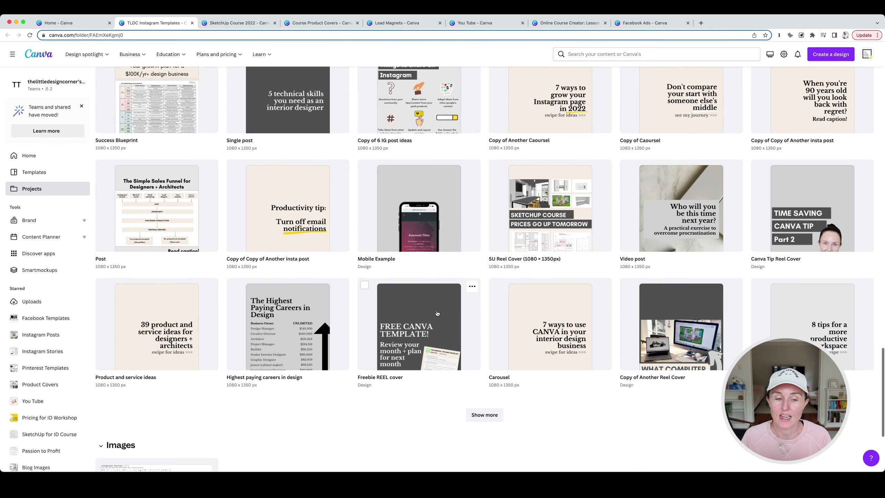
pyautogui.click(482, 406)
pyautogui.scroll(-6, 423, 332)
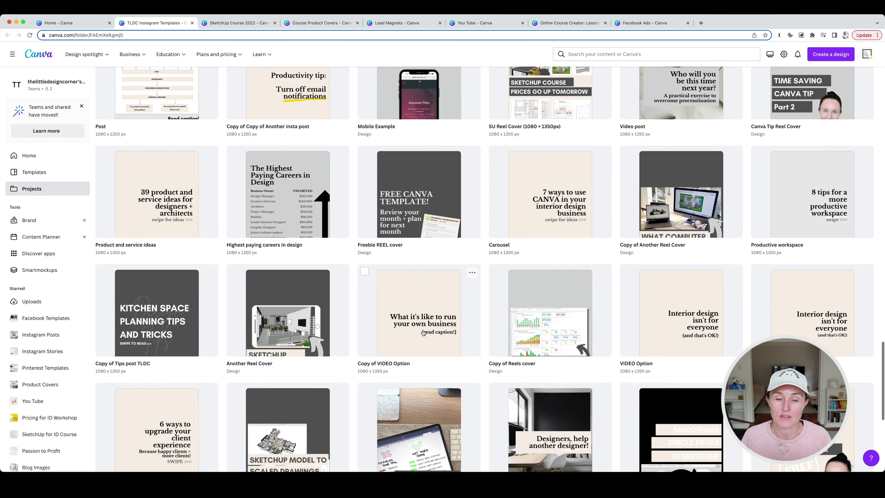
pyautogui.click(488, 423)
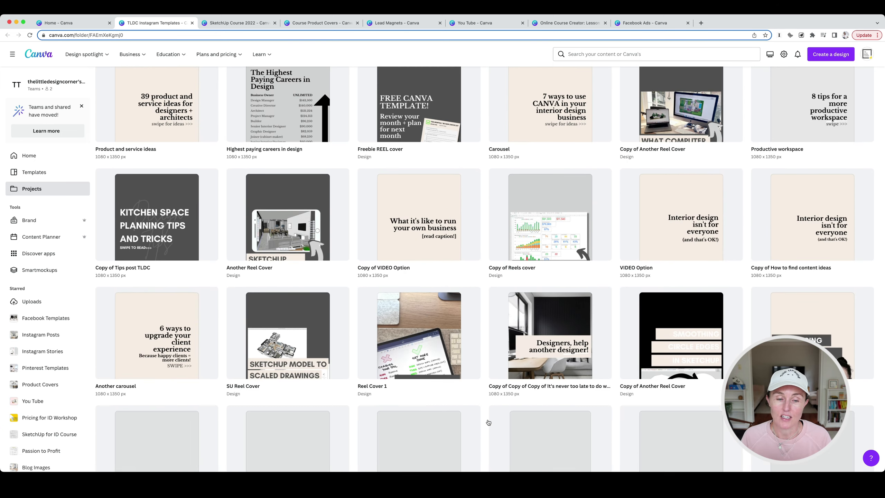
pyautogui.scroll(-3, 487, 420)
pyautogui.scroll(-3, 465, 385)
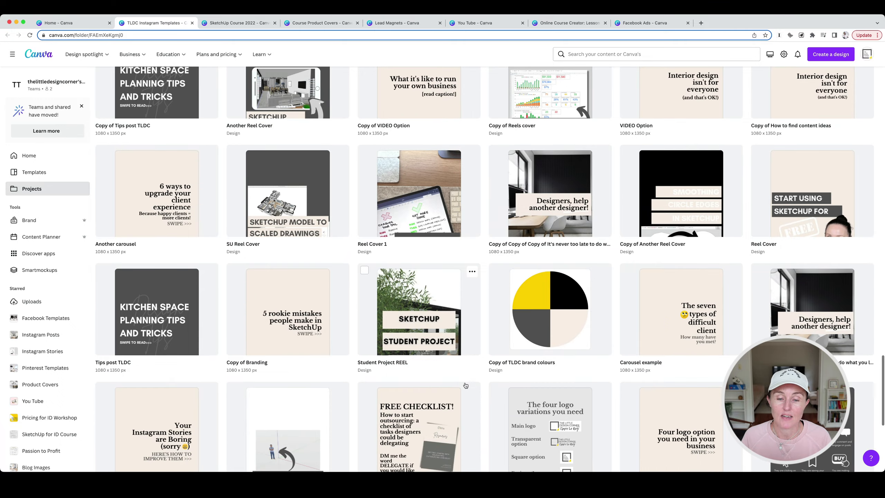
pyautogui.click(484, 452)
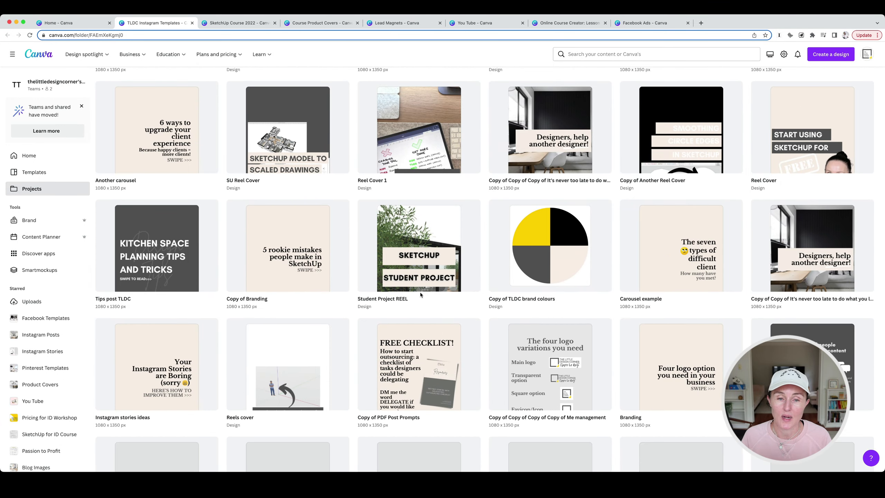
pyautogui.scroll(-4, 420, 293)
pyautogui.scroll(-5, 421, 294)
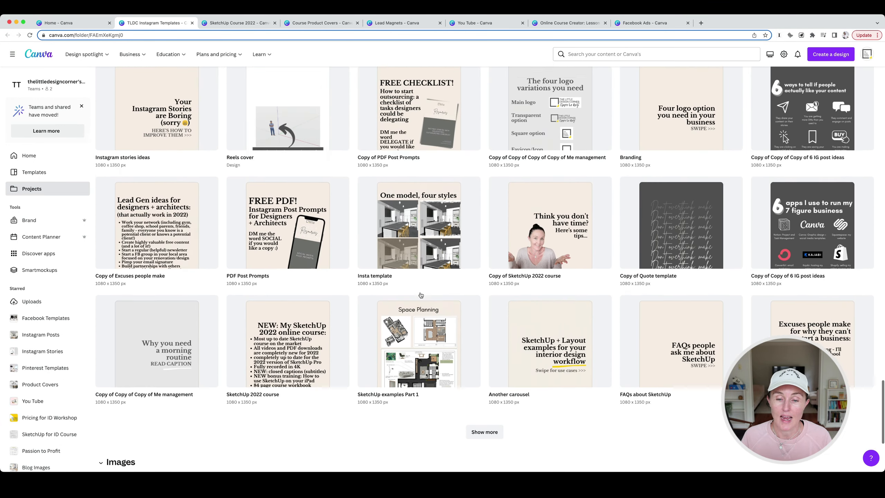
pyautogui.click(483, 407)
pyautogui.scroll(-10, 460, 368)
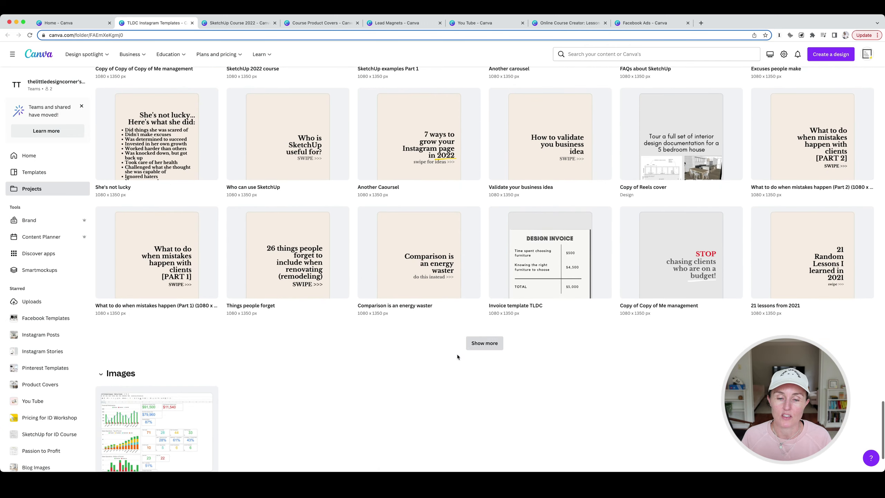
pyautogui.click(475, 344)
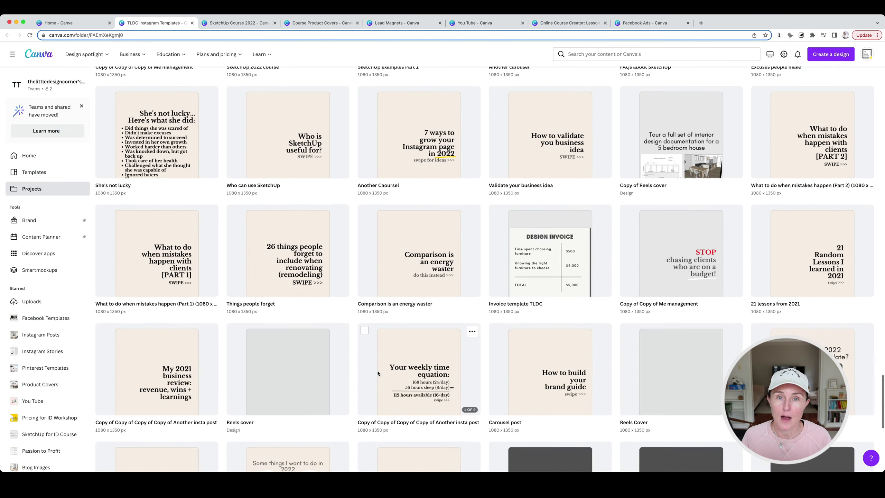
pyautogui.scroll(-6, 467, 384)
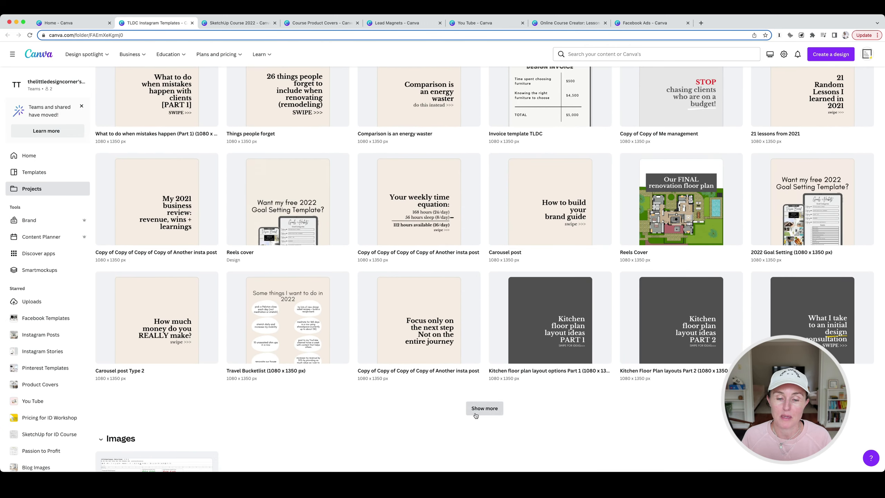
pyautogui.click(483, 408)
pyautogui.scroll(-5, 464, 408)
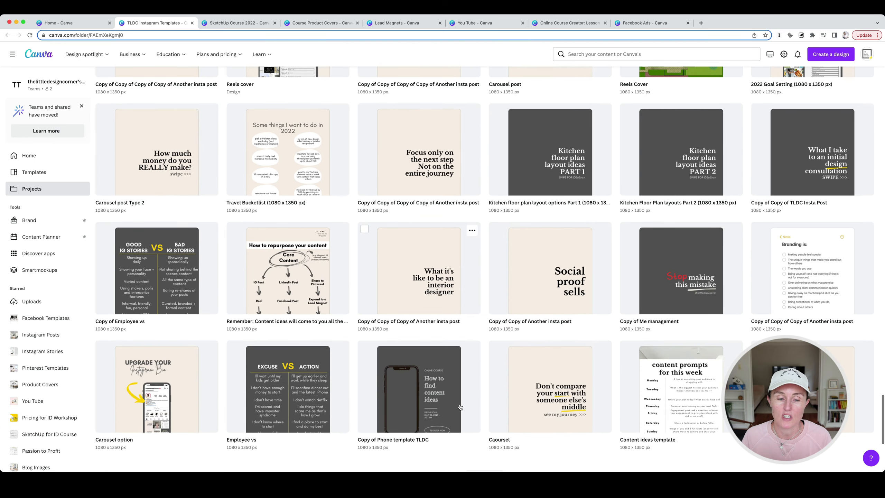
pyautogui.scroll(-1, 460, 407)
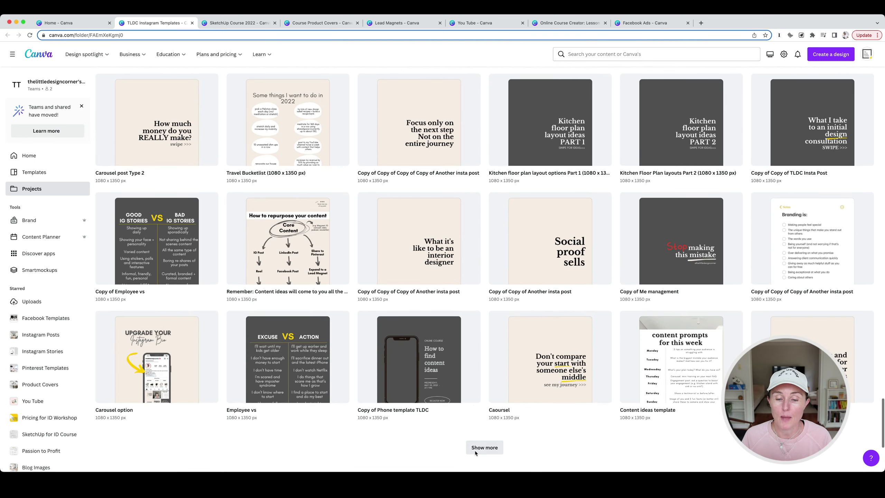
pyautogui.click(484, 449)
pyautogui.scroll(-4, 409, 372)
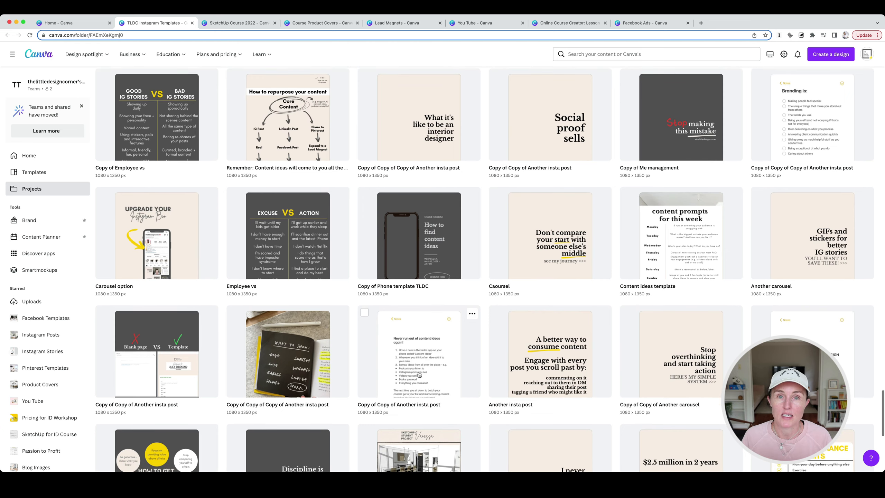
pyautogui.scroll(-4, 354, 401)
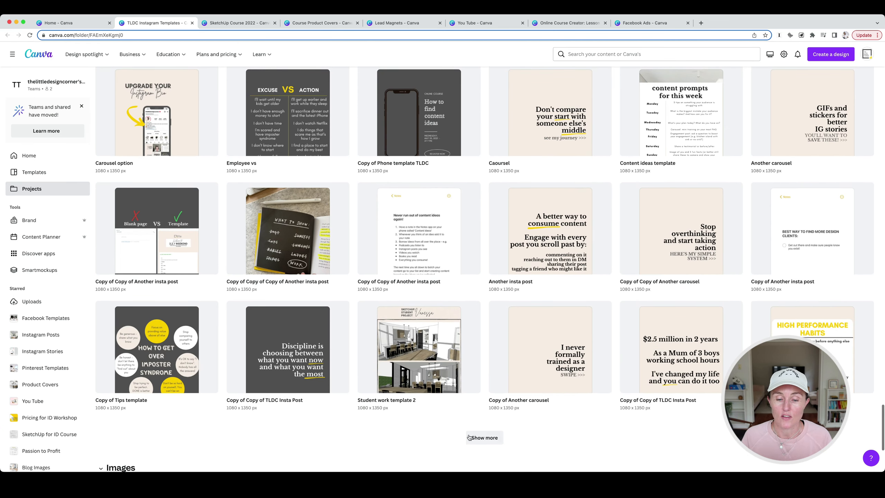
pyautogui.click(469, 437)
pyautogui.scroll(-7, 371, 357)
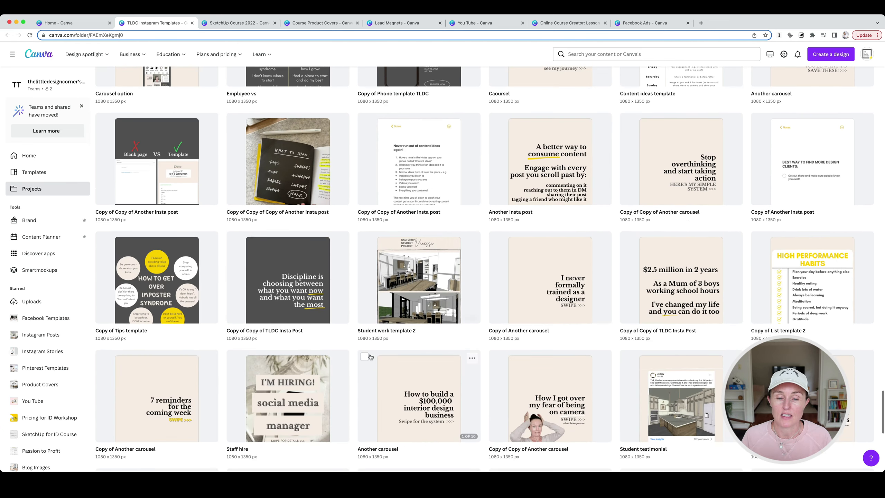
pyautogui.scroll(-2, 371, 357)
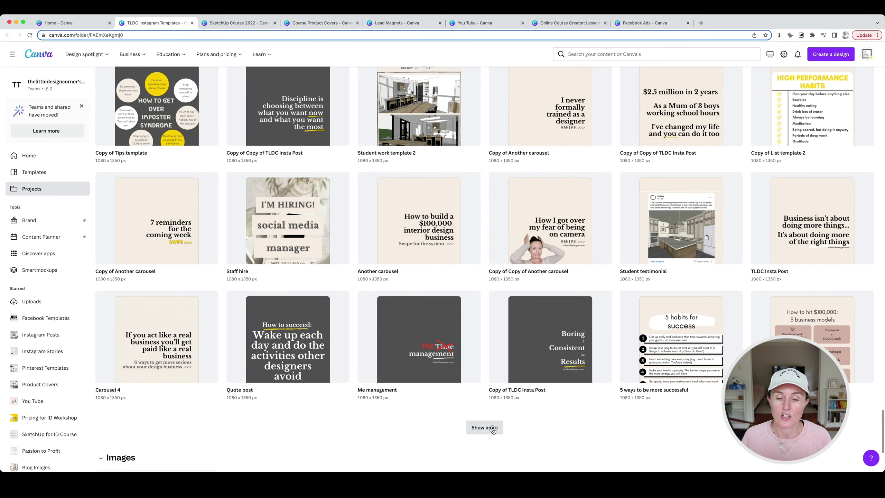
pyautogui.click(484, 426)
pyautogui.scroll(-4, 410, 369)
pyautogui.scroll(-4, 410, 370)
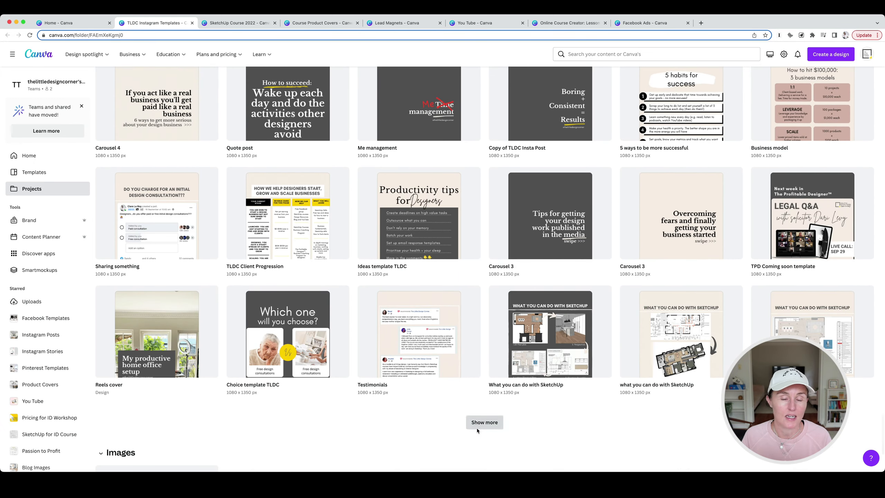
pyautogui.click(477, 428)
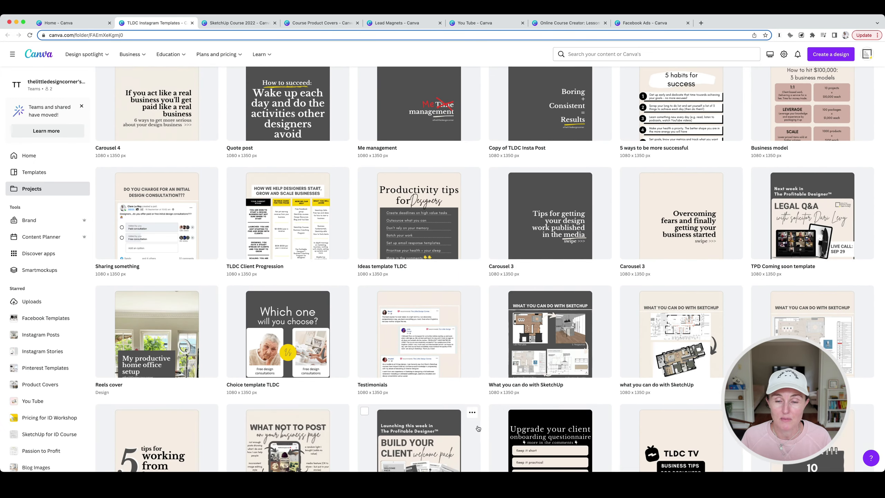
pyautogui.scroll(-2, 478, 428)
pyautogui.scroll(-5, 477, 421)
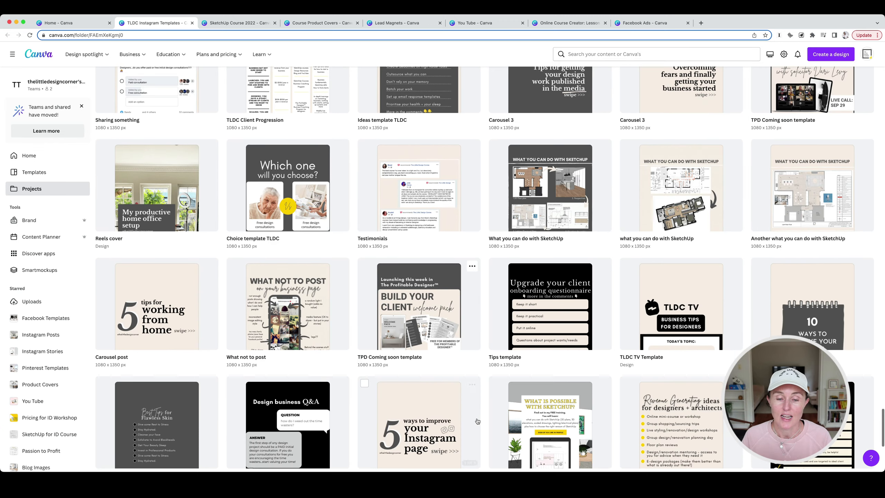
pyautogui.click(487, 439)
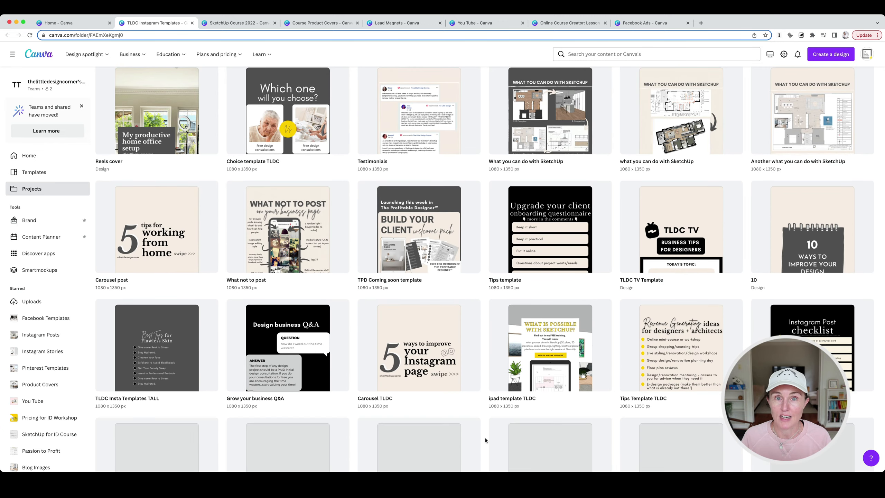
pyautogui.scroll(-6, 505, 361)
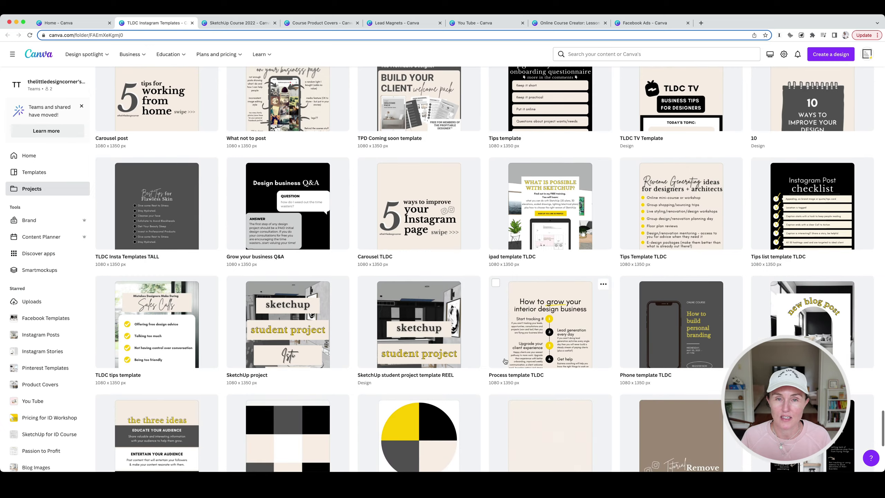
pyautogui.scroll(-2, 504, 361)
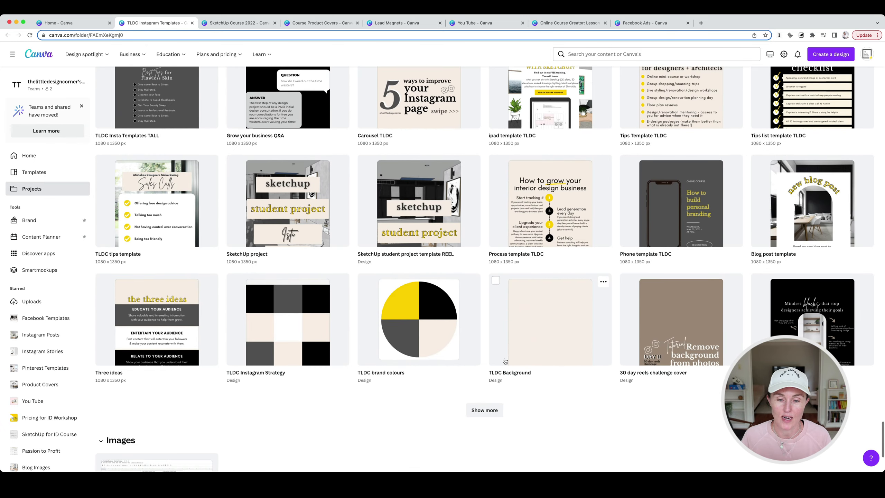
pyautogui.click(484, 410)
pyautogui.scroll(-3, 467, 348)
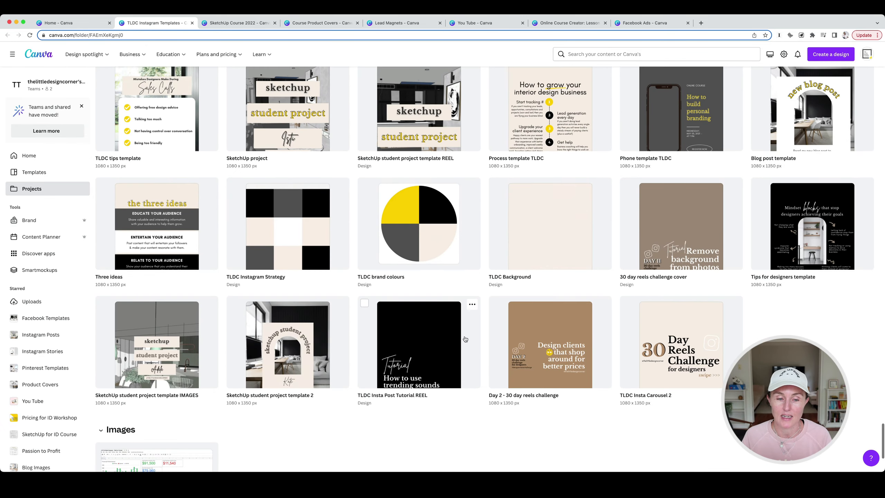
pyautogui.scroll(1, 465, 338)
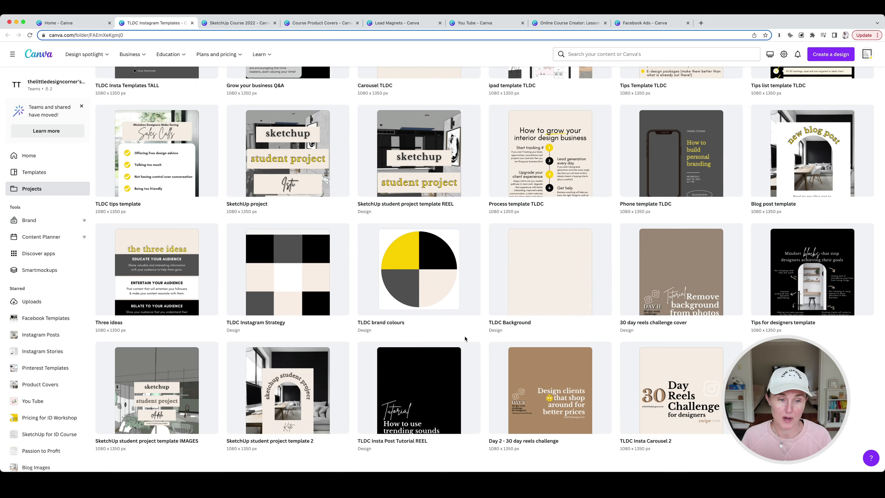
pyautogui.scroll(1, 443, 315)
pyautogui.scroll(20, 442, 321)
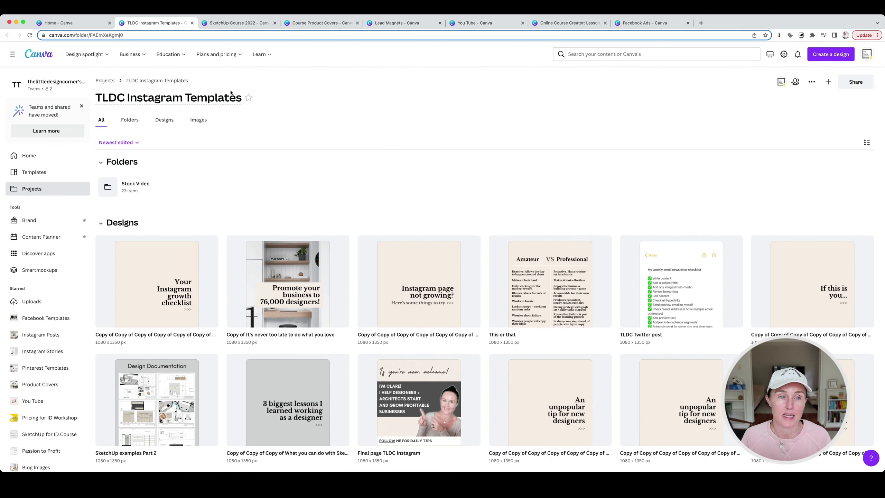
# - Return to the Canva home page and open the CLR Instagram Templates folder from the projects
pyautogui.click(80, 23)
pyautogui.scroll(-5, 392, 261)
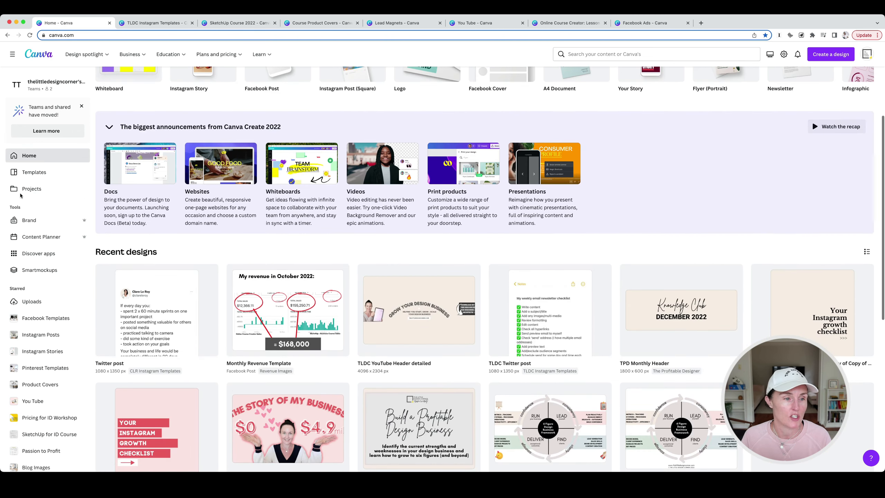
pyautogui.click(20, 192)
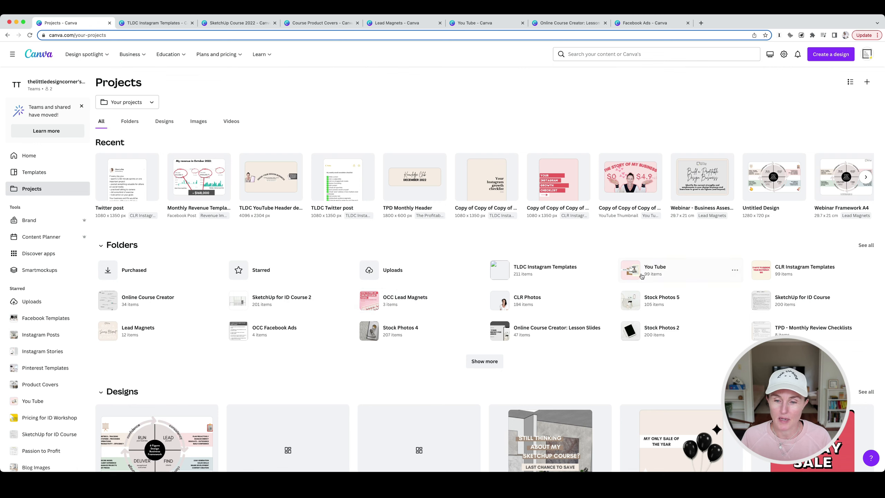
pyautogui.click(764, 269)
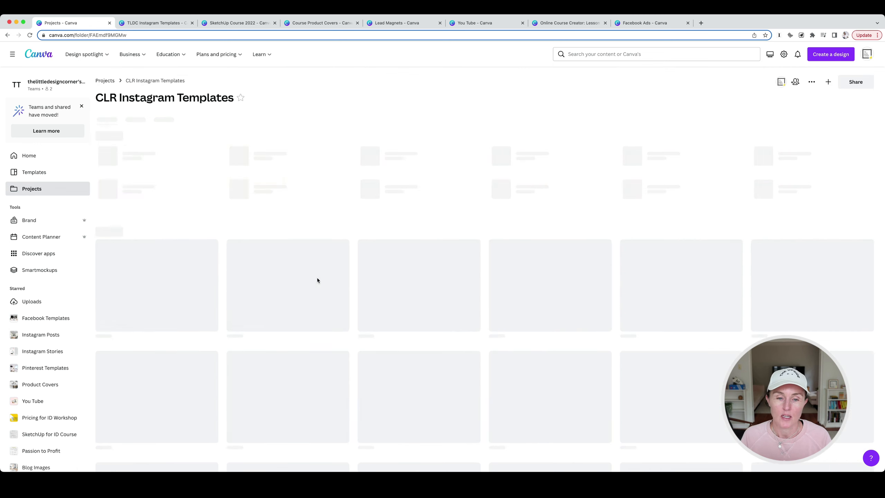
# - Browse the CLR Instagram Templates folder from its newest to older designs, and return to the projects overview
pyautogui.scroll(-2, 325, 279)
pyautogui.scroll(-10, 325, 279)
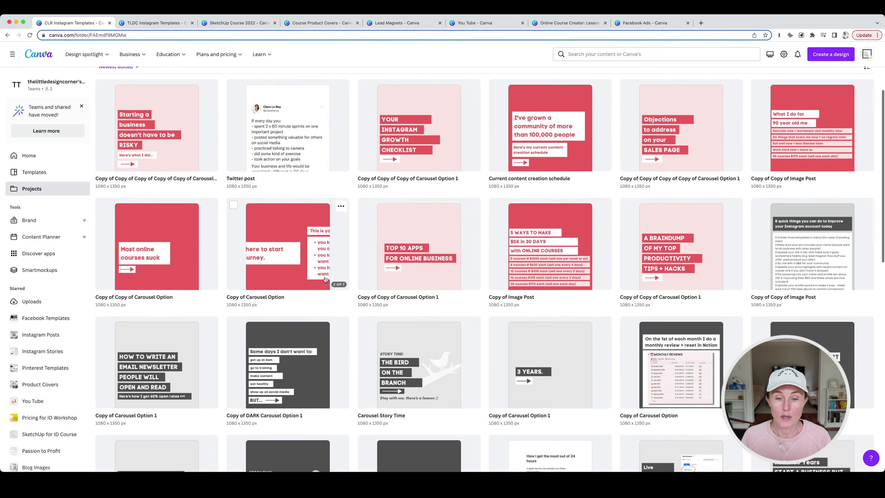
pyautogui.scroll(-9, 325, 279)
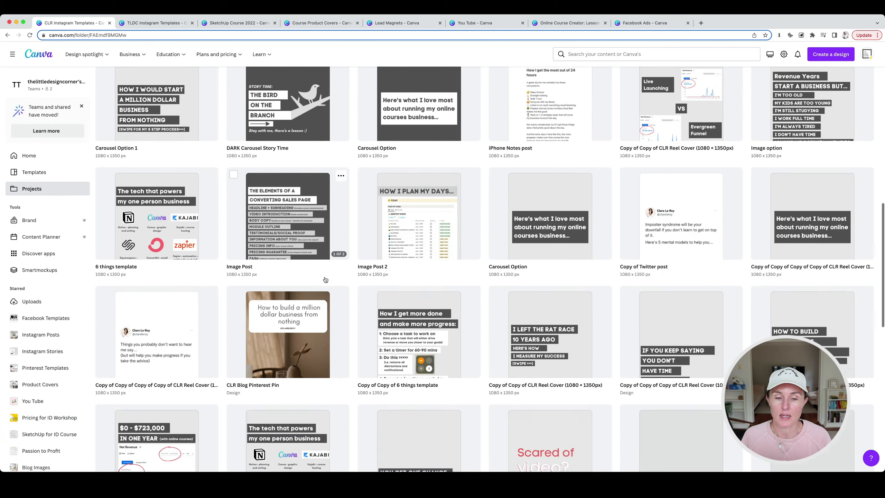
pyautogui.scroll(-1, 325, 280)
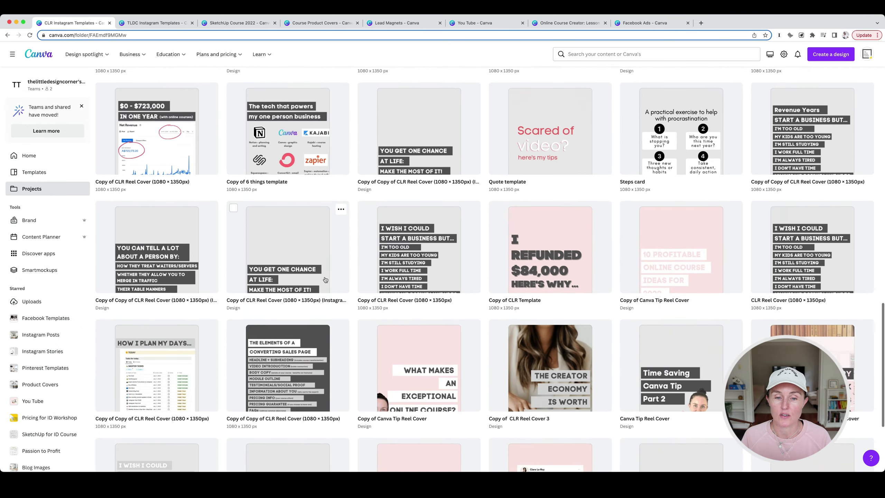
pyautogui.scroll(20, 312, 278)
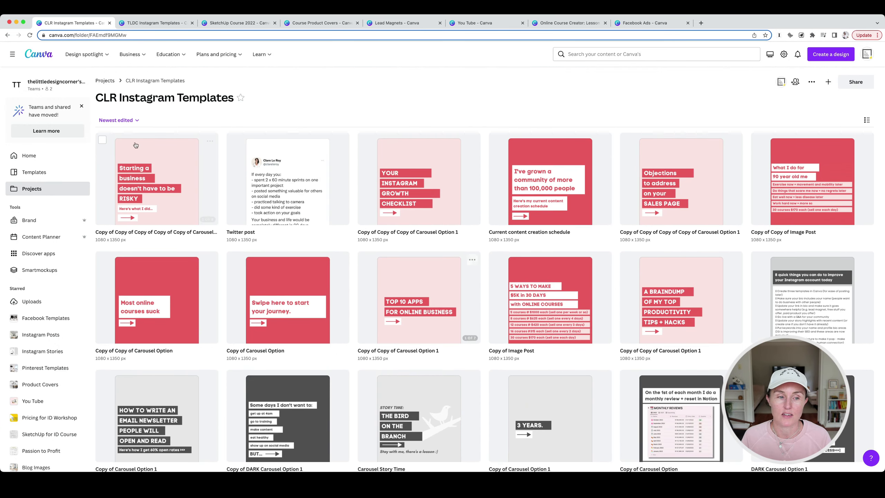
pyautogui.click(43, 189)
# - Switch to the SketchUp Course 2022 folder and look over its newest course designs
pyautogui.click(221, 24)
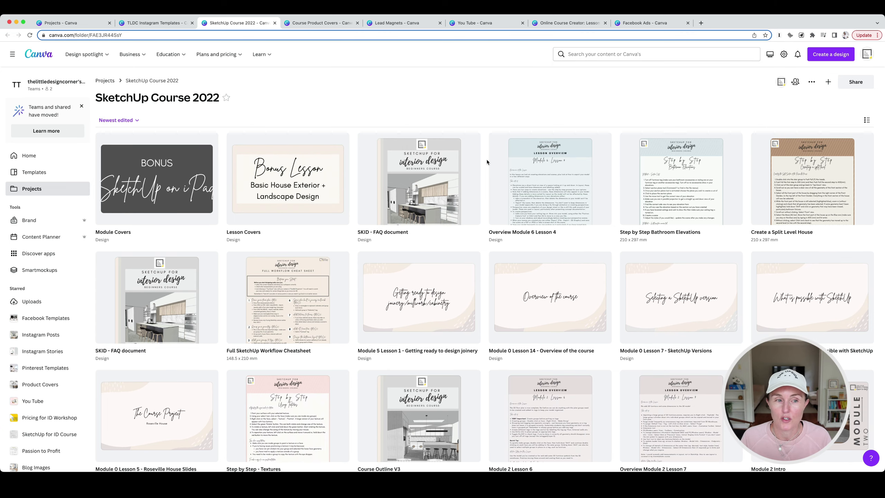
pyautogui.scroll(-2, 487, 159)
pyautogui.scroll(2, 486, 159)
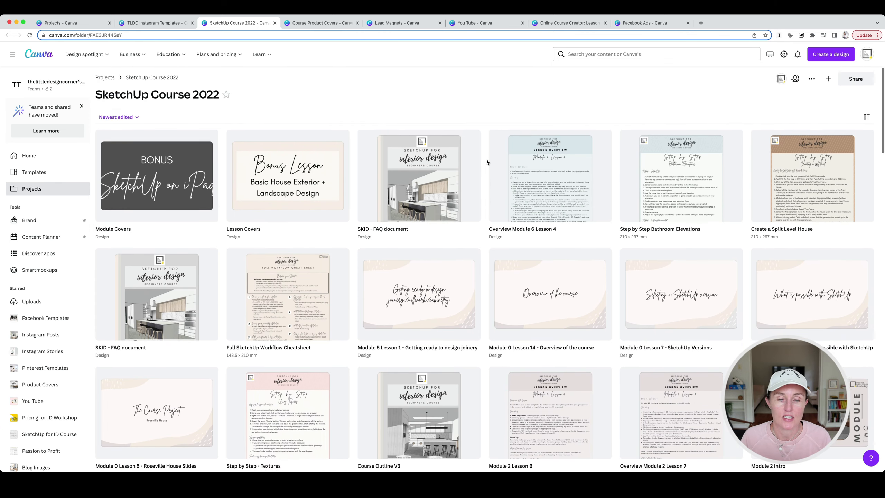
pyautogui.scroll(-1, 487, 162)
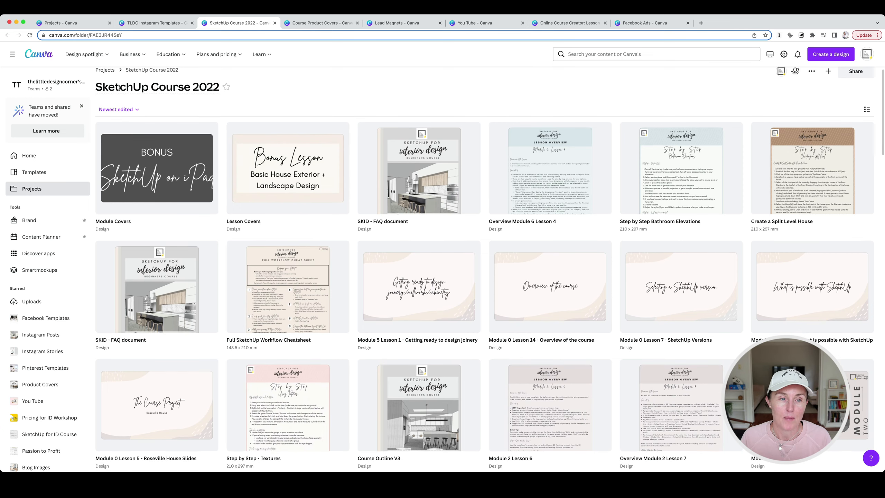
pyautogui.scroll(1, 283, 100)
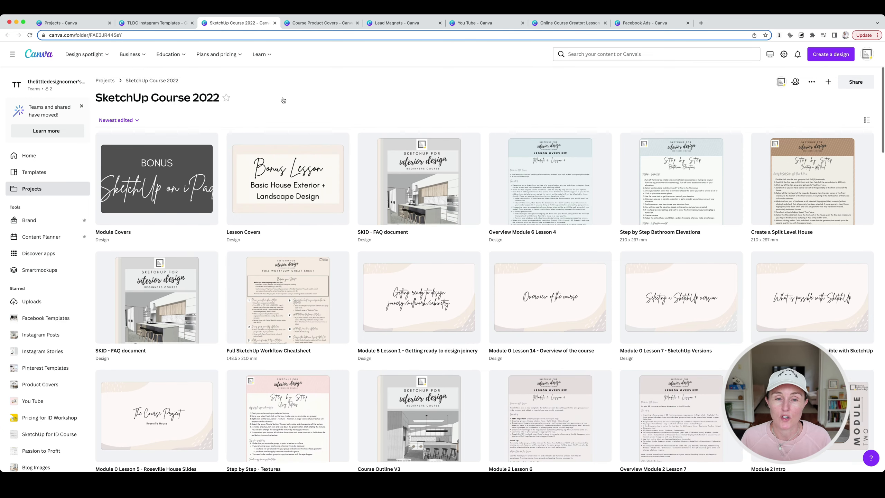
pyautogui.scroll(-3, 282, 100)
pyautogui.scroll(-4, 282, 100)
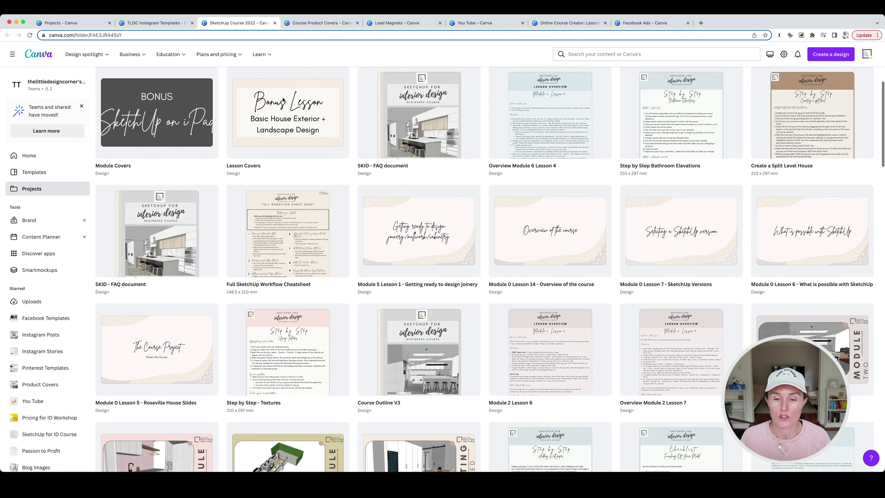
pyautogui.scroll(7, 282, 100)
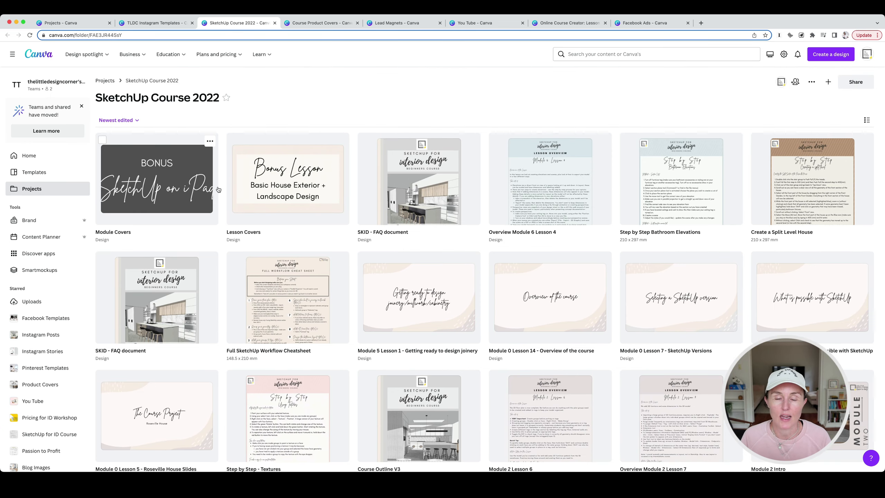
# - Open the "SKID - FAQ document" with the kitchen cover, review its cover and first question pages, and close it
pyautogui.click(406, 192)
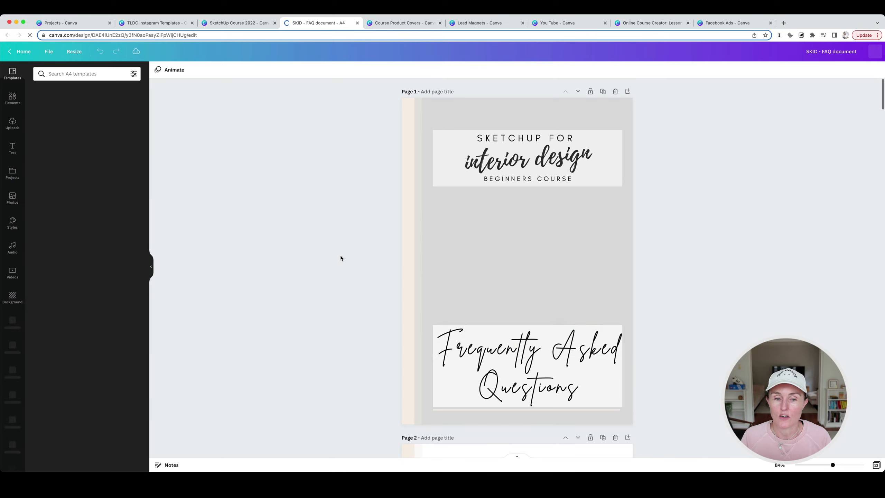
pyautogui.scroll(-10, 340, 258)
pyautogui.scroll(-20, 341, 258)
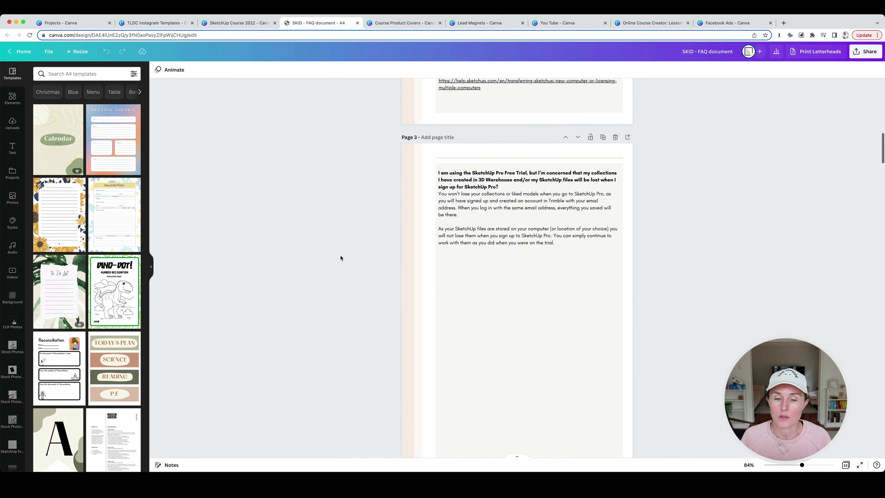
pyautogui.scroll(20, 340, 258)
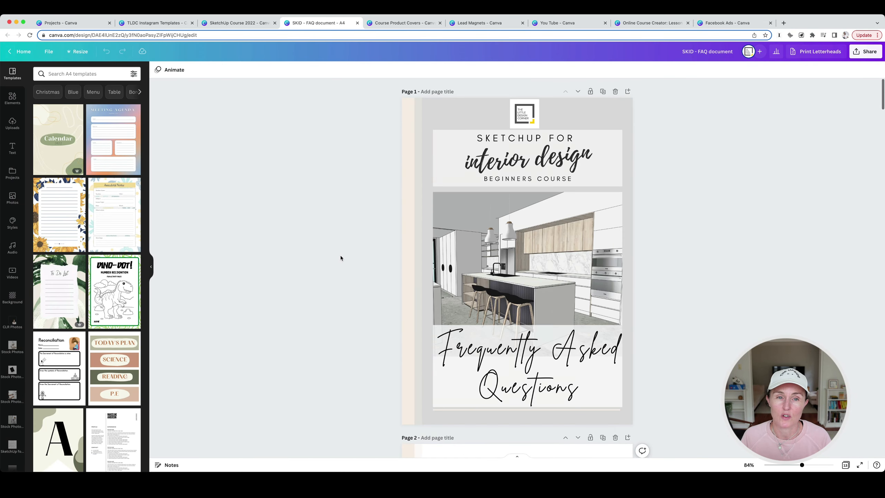
pyautogui.click(357, 22)
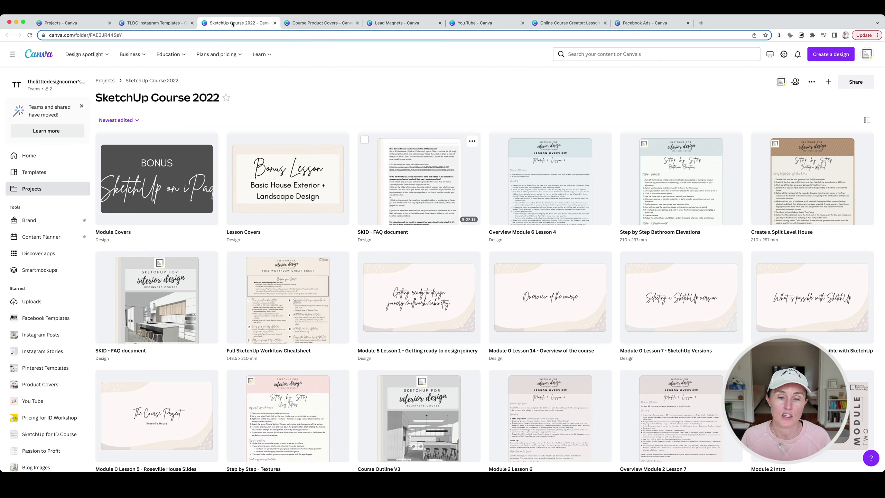
# - View the Overview Module 6 Lesson 4 and Create a Split Level House handouts, and briefly open and close the second SKID - FAQ document
pyautogui.click(527, 206)
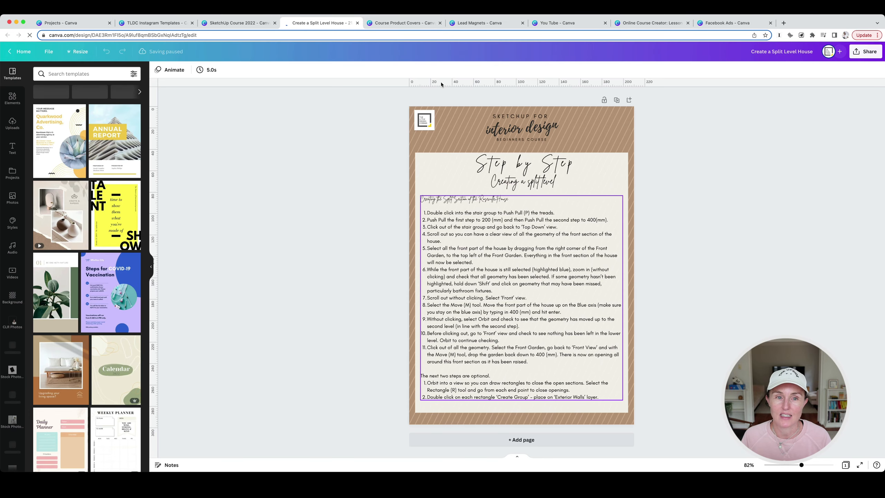
pyautogui.press('super+w')
pyautogui.scroll(-2, 229, 117)
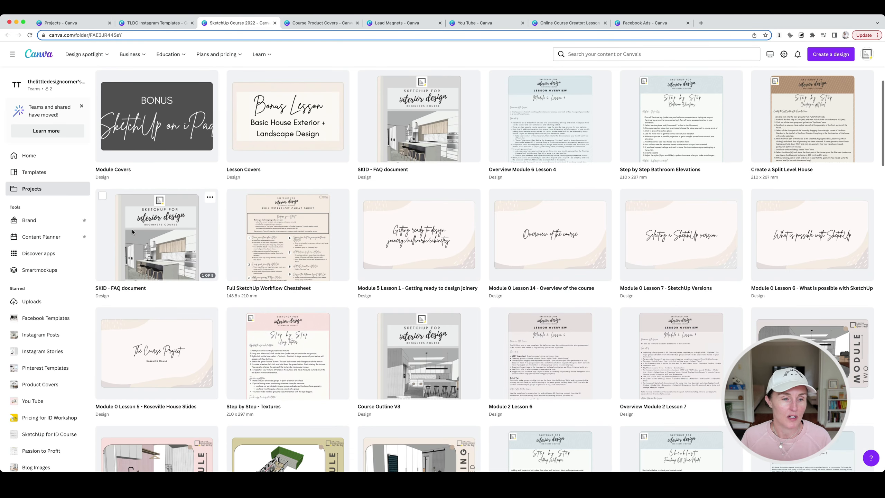
pyautogui.click(229, 117)
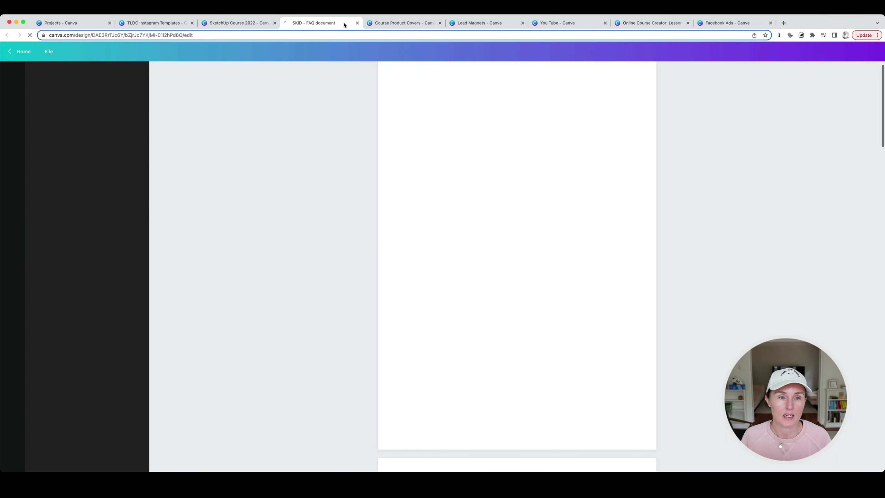
pyautogui.press('super+w')
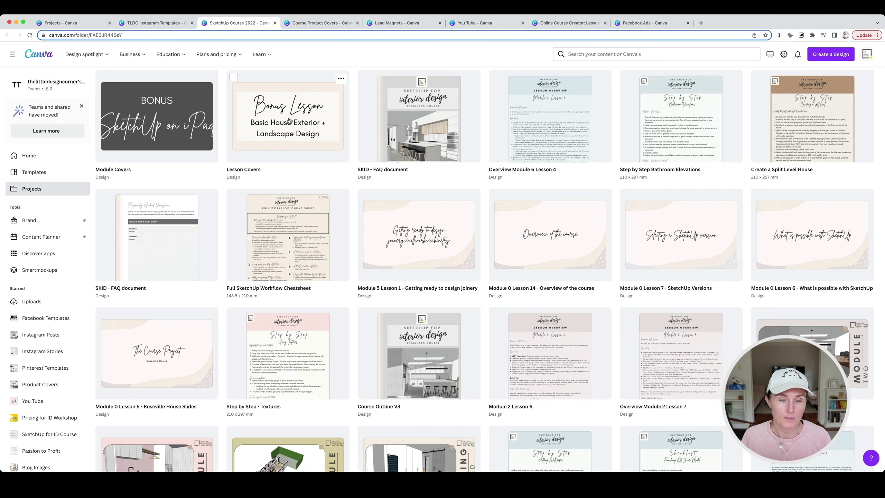
# - Browse the SketchUp Course 2022 folder past the module intros and lesson overviews to the workbook covers and bingo cards
pyautogui.scroll(-10, 441, 302)
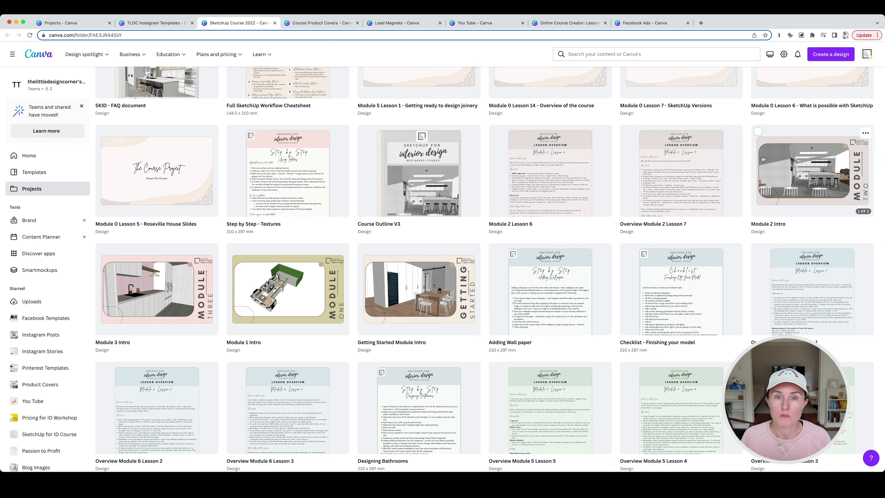
pyautogui.scroll(-6, 453, 244)
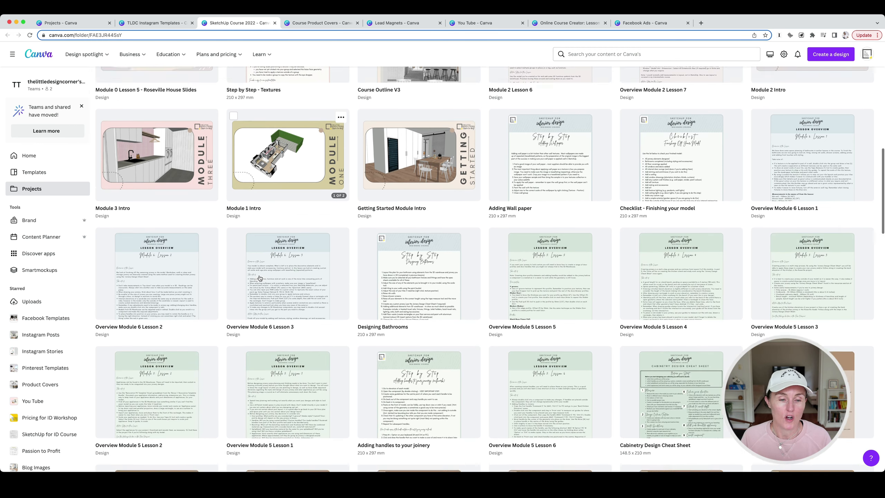
pyautogui.scroll(-15, 260, 278)
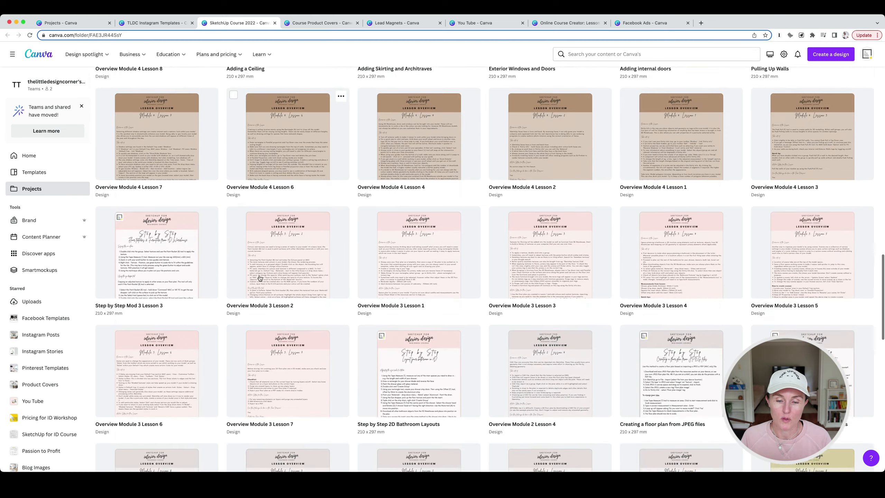
pyautogui.scroll(-6, 259, 278)
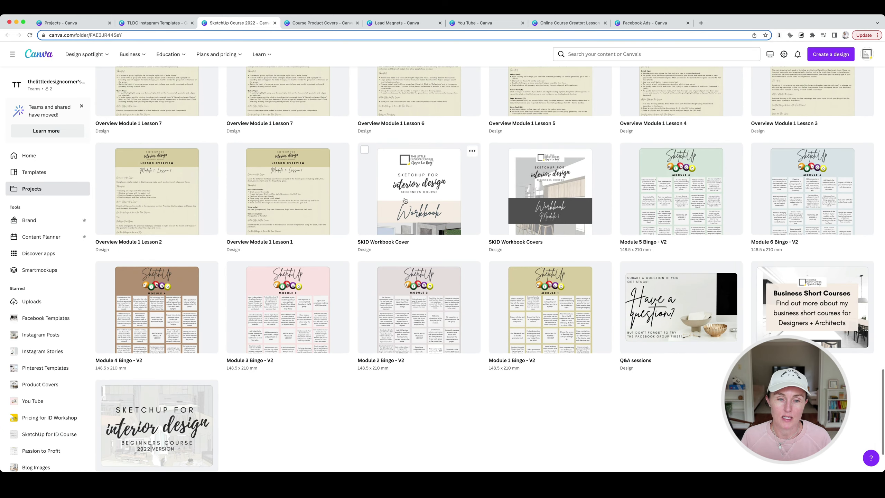
# - View the SKID Workbook Cover and Module 3 Bingo - V2 designs, close them, and return to the beginning of the folder
pyautogui.click(419, 212)
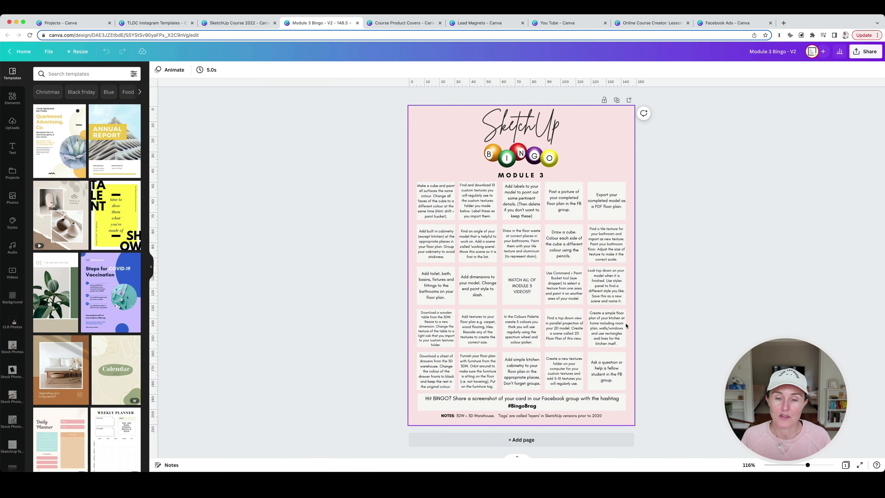
pyautogui.click(356, 24)
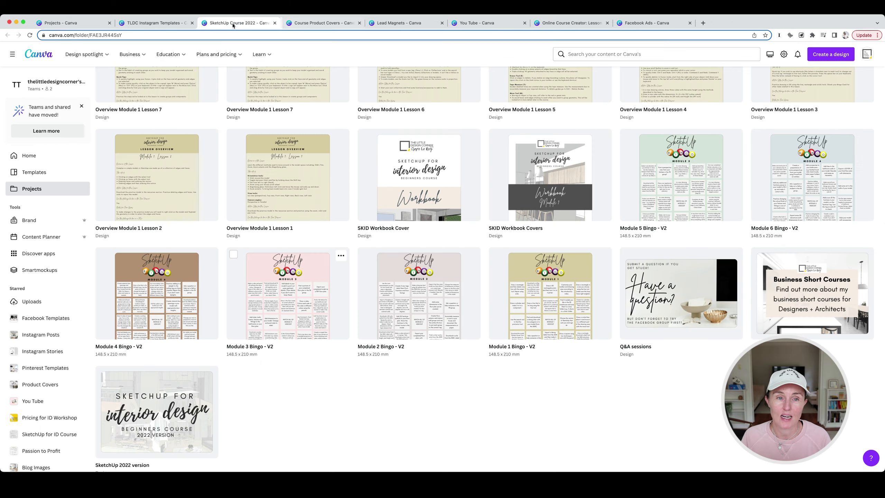
pyautogui.scroll(-2, 427, 312)
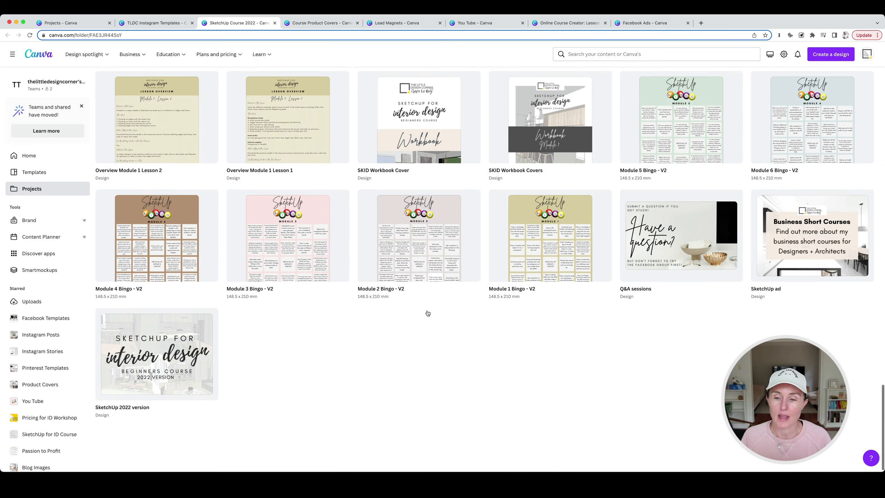
pyautogui.scroll(15, 426, 310)
pyautogui.scroll(5, 427, 311)
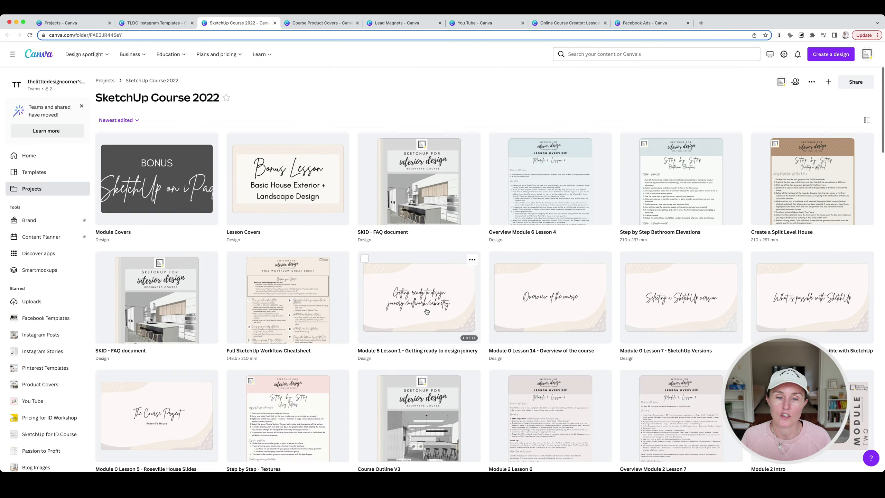
# - Return to the projects overview, expand the folder list, and open the Online Course Creator folder
pyautogui.click(34, 190)
pyautogui.scroll(-2, 481, 299)
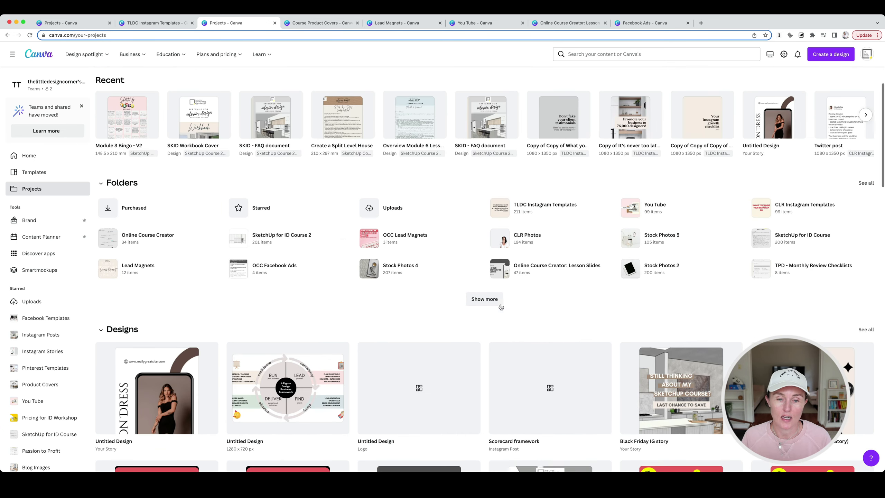
pyautogui.scroll(-1, 536, 258)
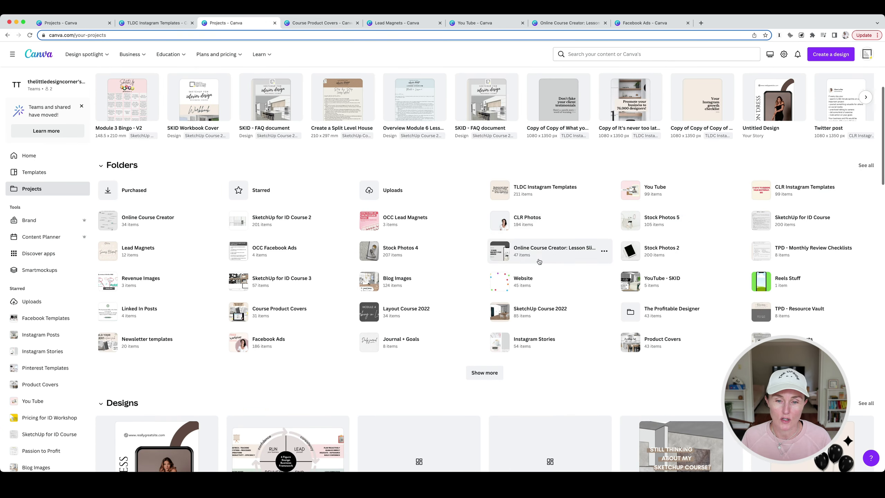
pyautogui.click(138, 218)
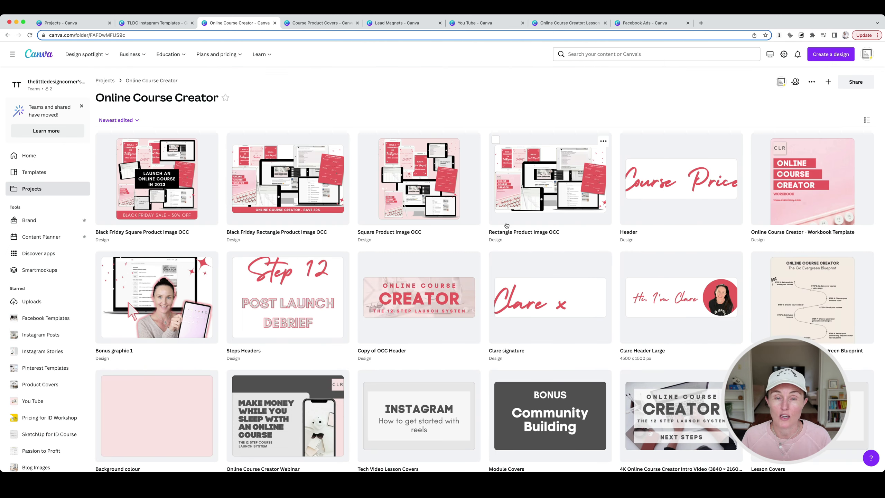
# - Browse the Online Course Creator folder through to its last designs and return to the beginning
pyautogui.scroll(-3, 482, 334)
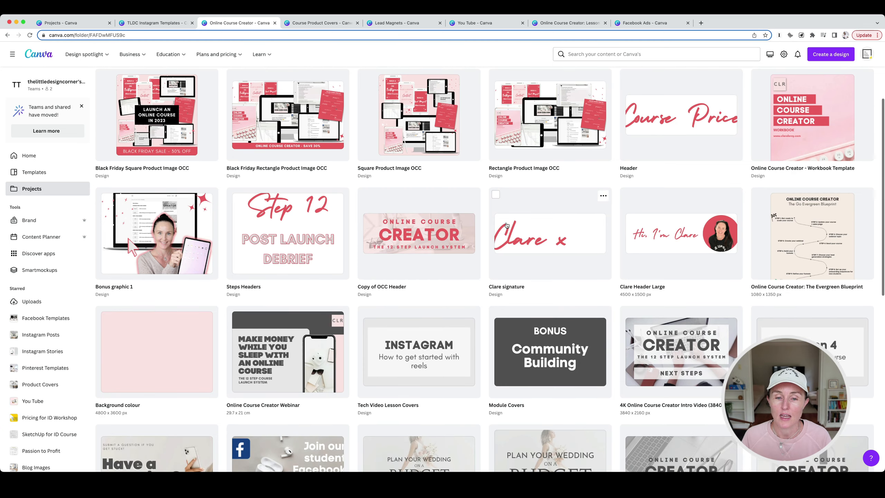
pyautogui.scroll(-5, 483, 334)
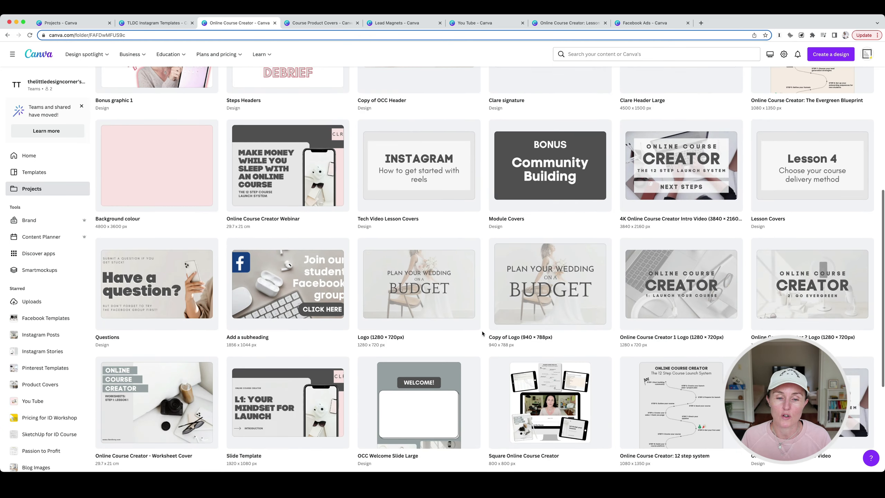
pyautogui.scroll(-2, 482, 334)
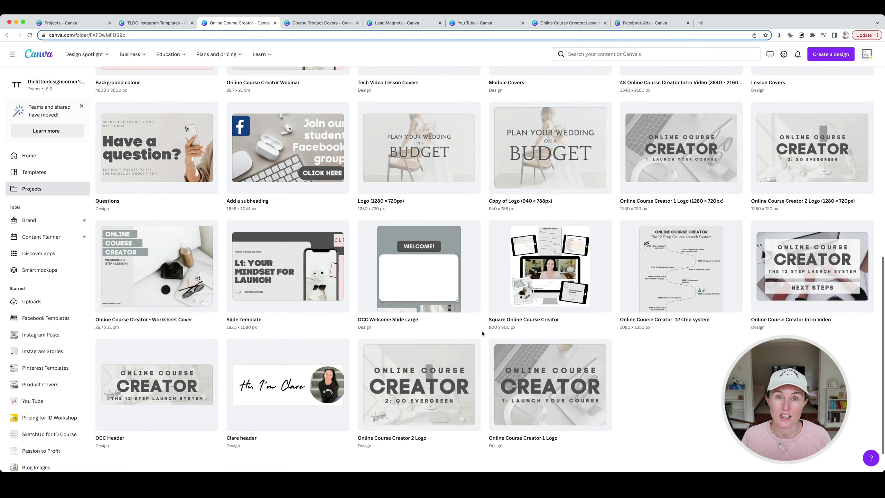
pyautogui.scroll(8, 561, 306)
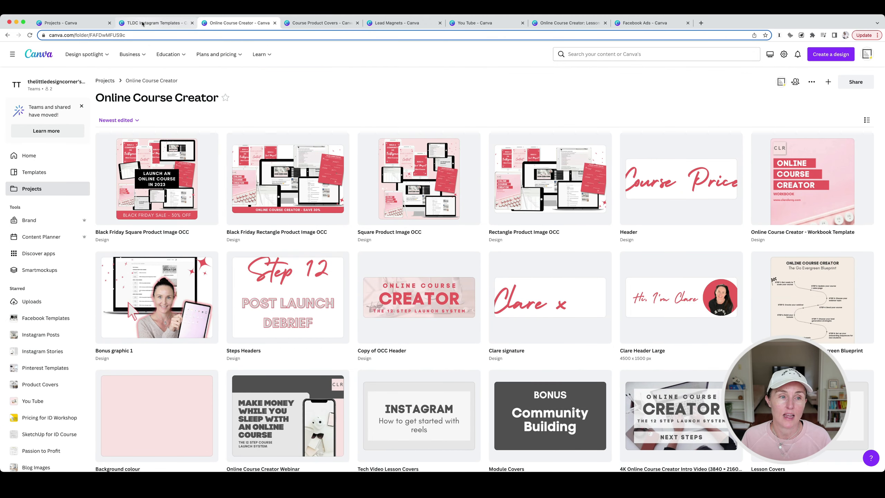
# - Open the Black Friday Square Product Image OCC design and show its file options
pyautogui.click(164, 173)
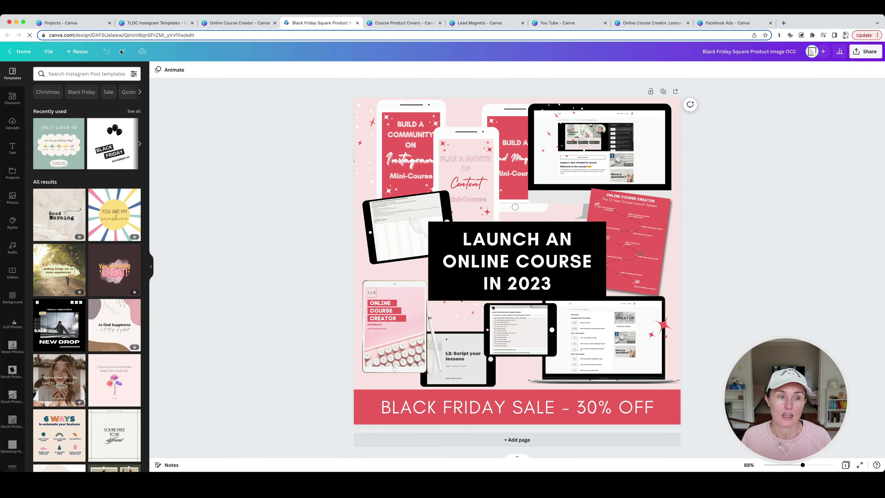
pyautogui.click(49, 52)
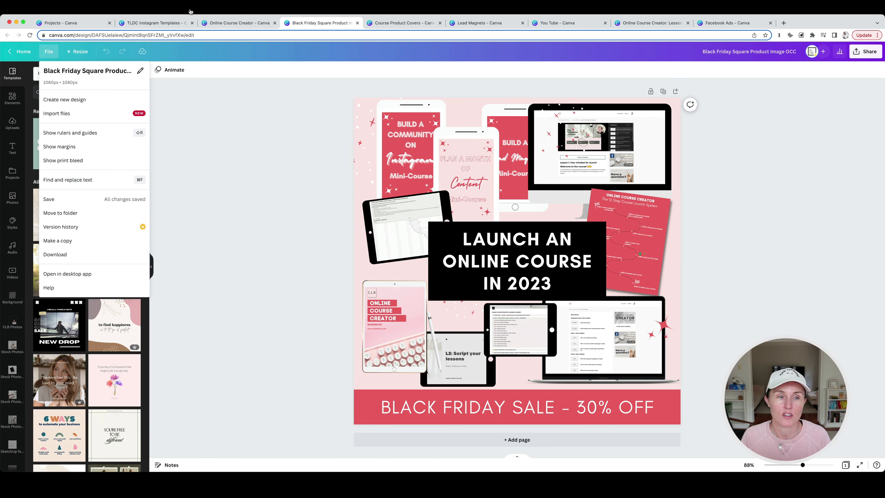
# - Return to the projects overview, expand the folder list, and look through the folders used for courses, templates and photos
pyautogui.click(70, 23)
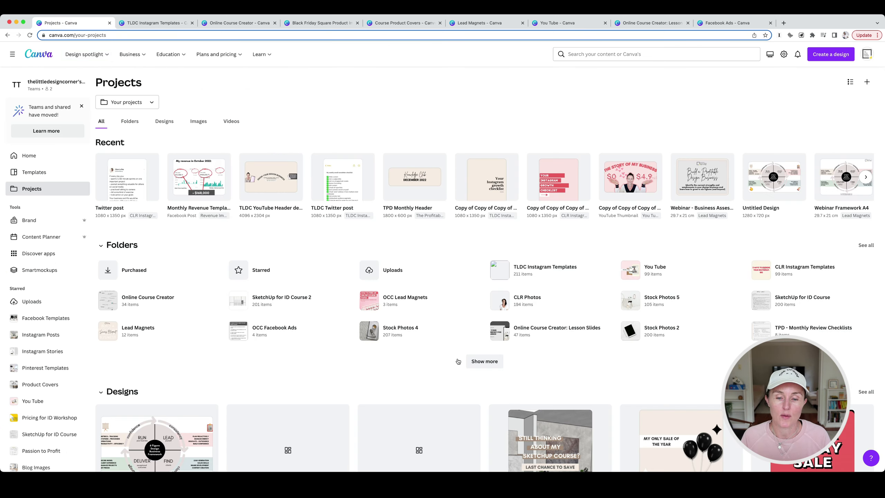
pyautogui.click(484, 362)
pyautogui.scroll(-2, 488, 361)
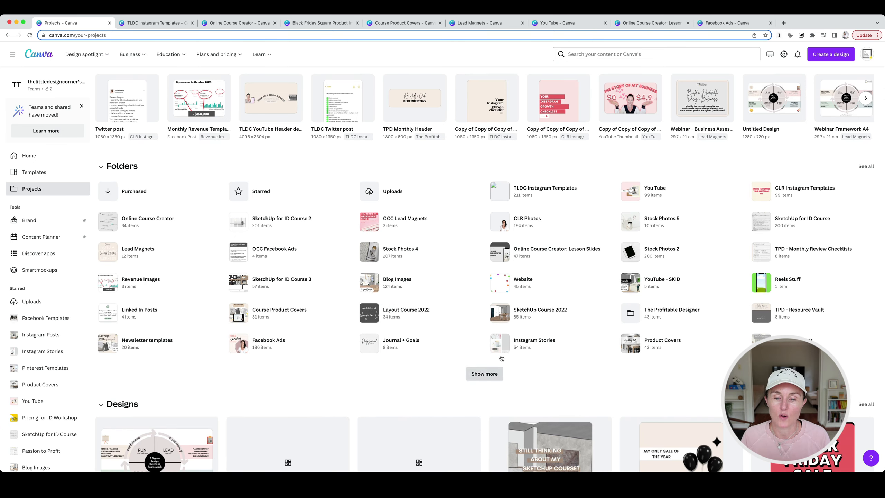
pyautogui.scroll(1, 422, 330)
pyautogui.scroll(-3, 422, 330)
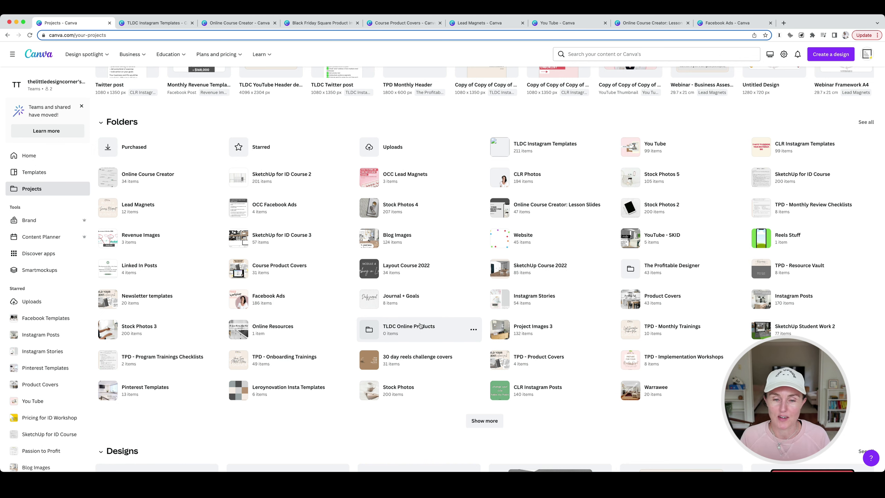
pyautogui.scroll(1, 439, 321)
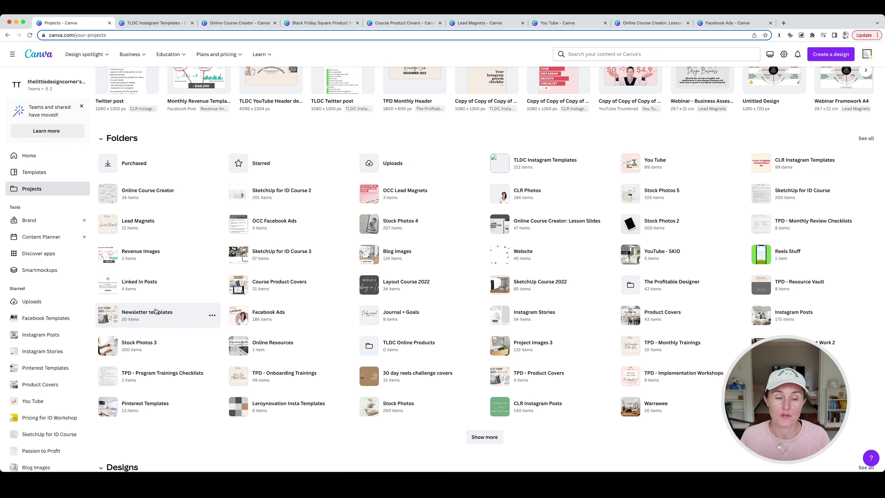
pyautogui.scroll(1, 170, 265)
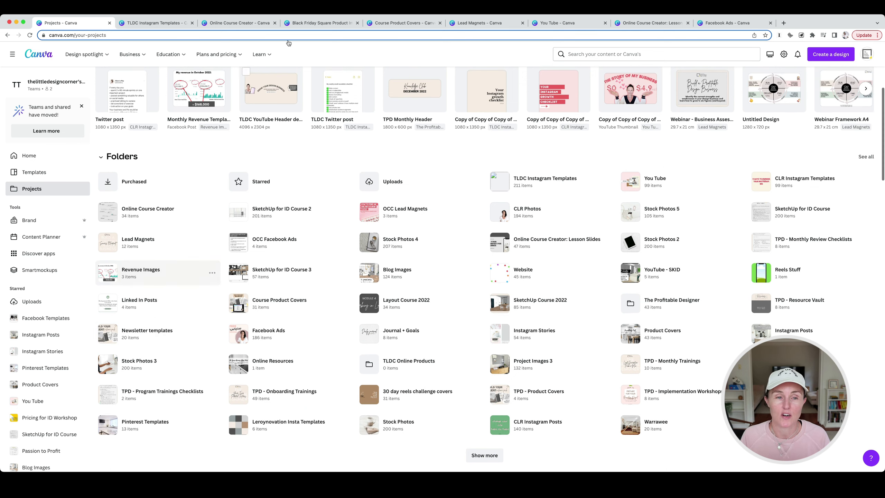
# - Revisit the Online Course Creator folder and close the Black Friday Square Product Image OCC design
pyautogui.click(232, 24)
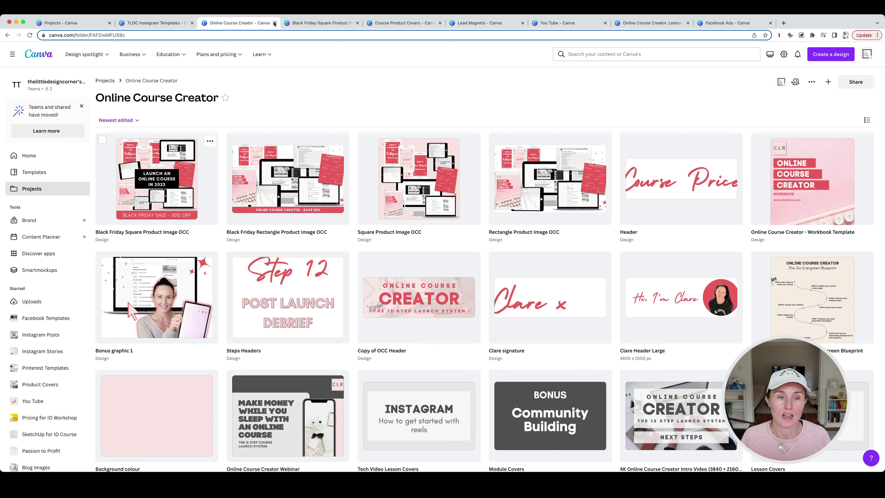
pyautogui.click(299, 24)
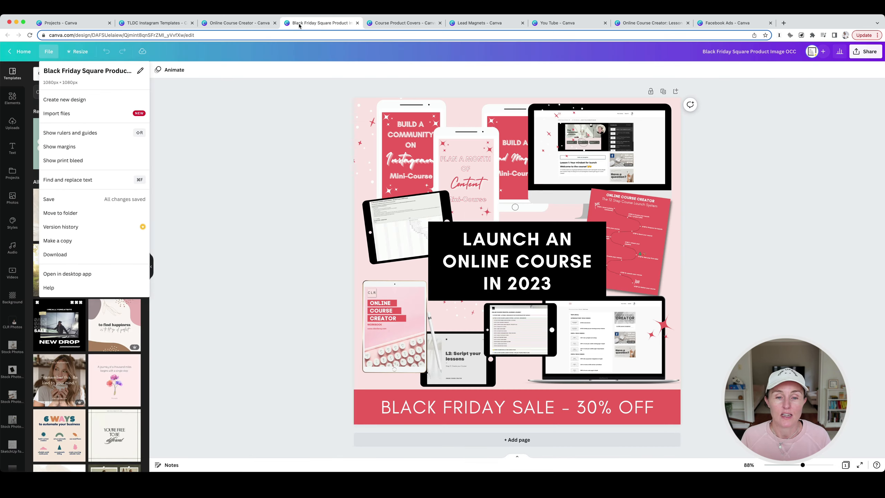
pyautogui.click(358, 23)
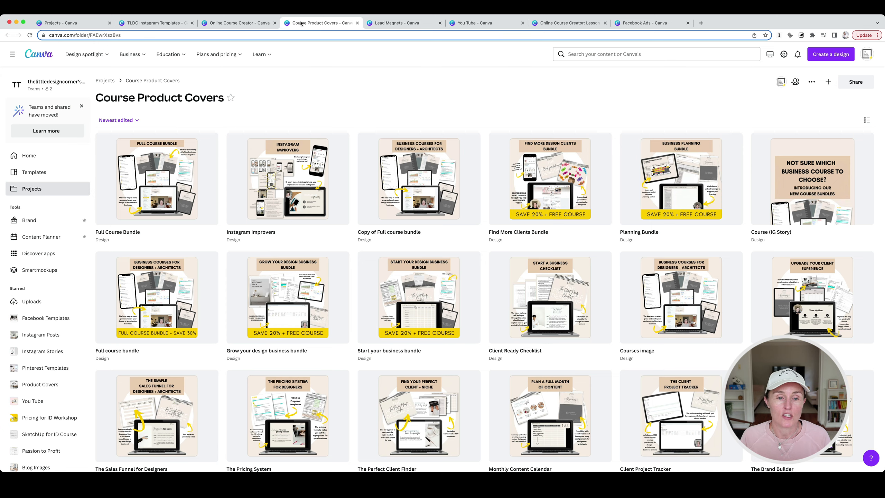
# - Browse the Course Product Covers folder through to its last covers and return to the first rows
pyautogui.scroll(-3, 594, 253)
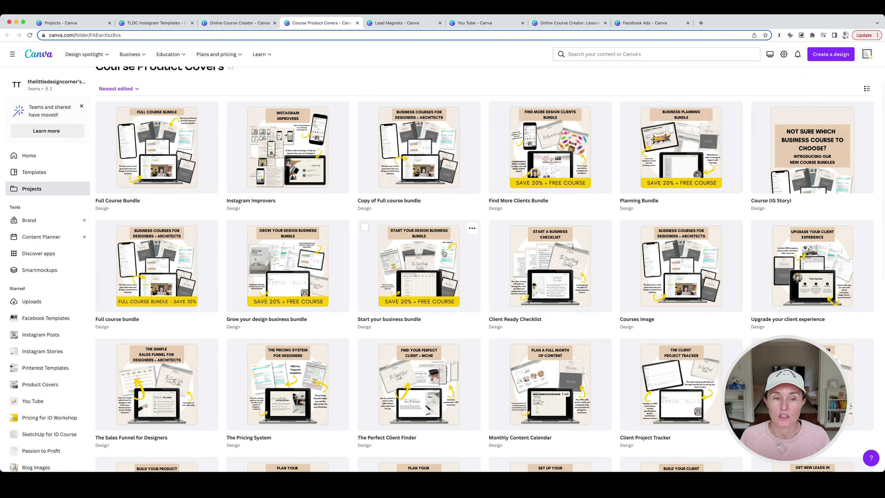
pyautogui.scroll(1, 443, 253)
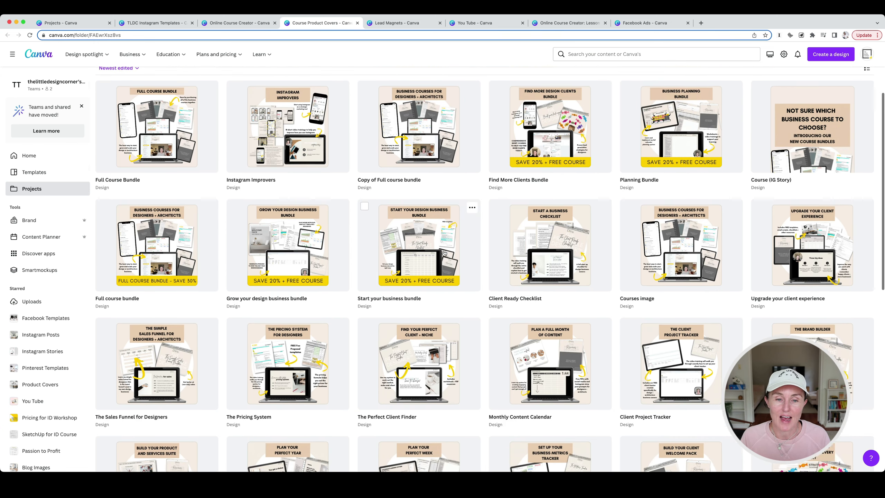
pyautogui.scroll(-8, 443, 253)
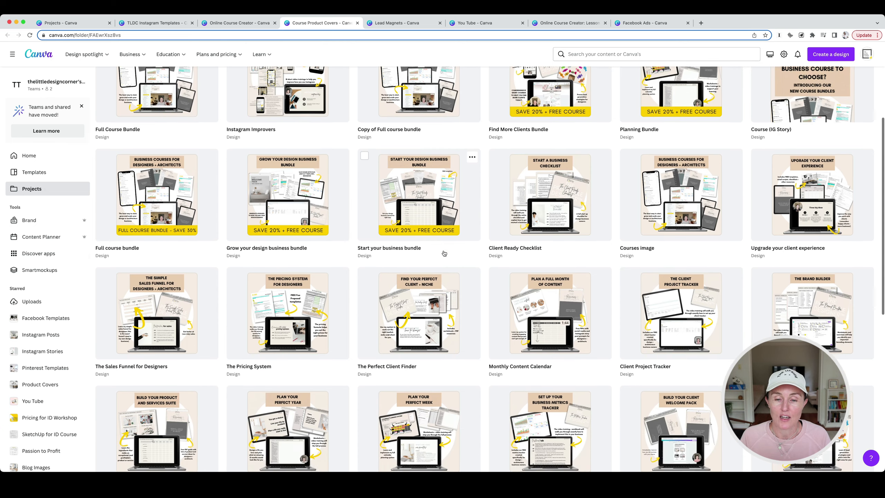
pyautogui.scroll(-10, 444, 253)
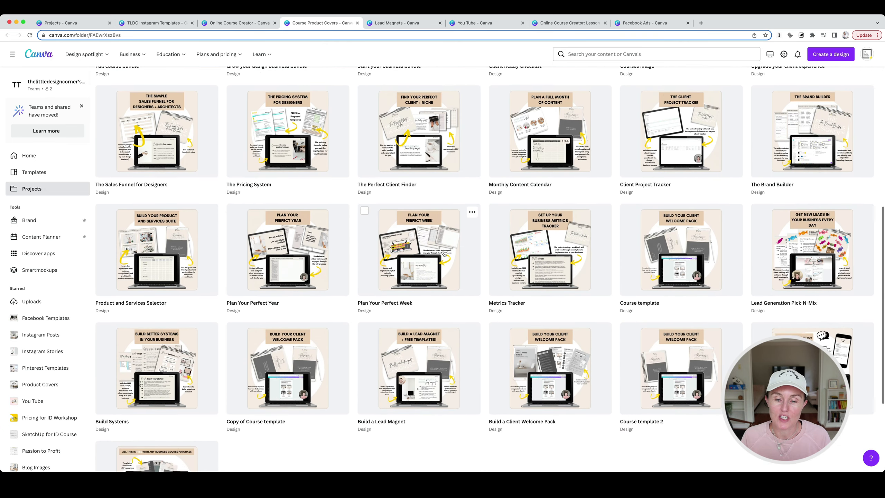
pyautogui.scroll(12, 444, 253)
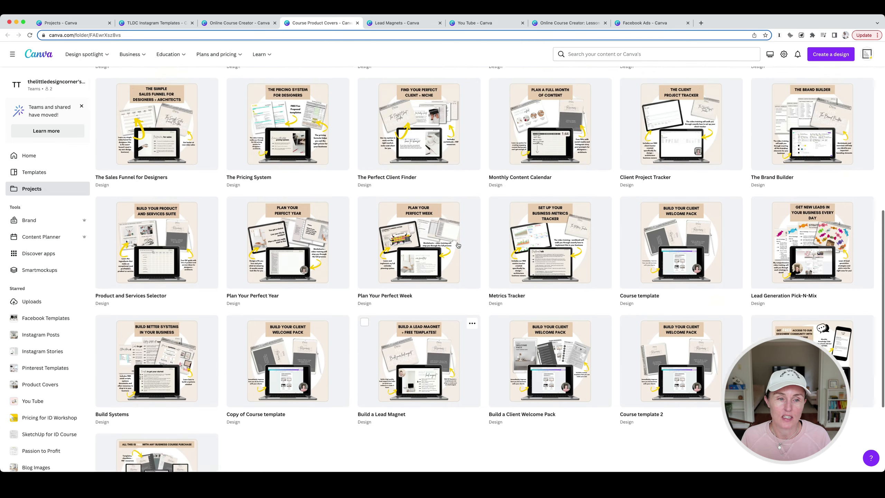
pyautogui.scroll(5, 457, 245)
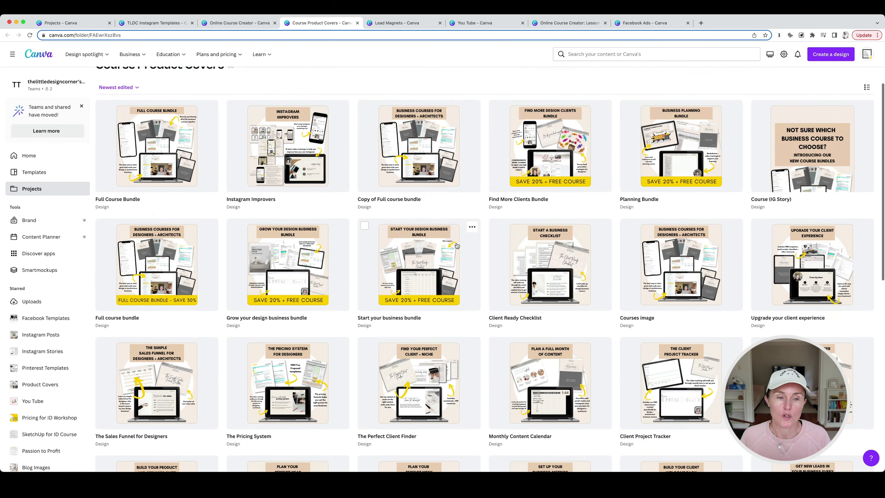
pyautogui.scroll(-2, 457, 246)
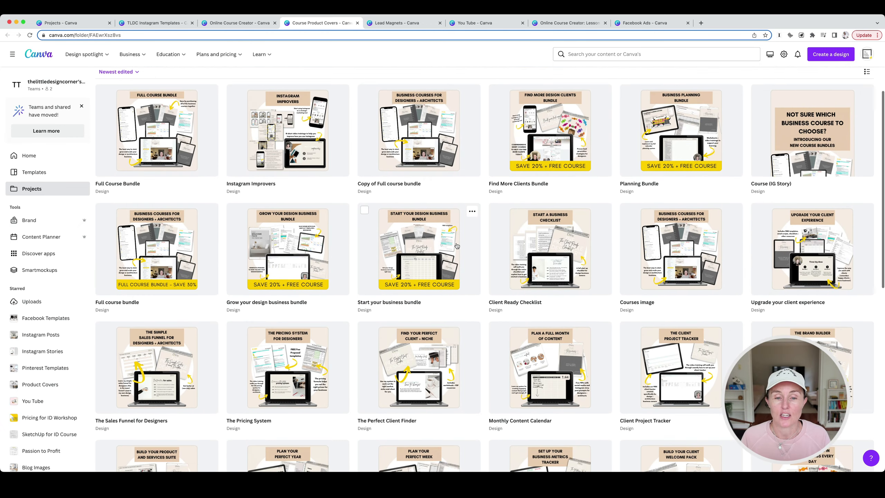
# - Open the Client Ready Checklist design and select its laptop image
pyautogui.click(548, 229)
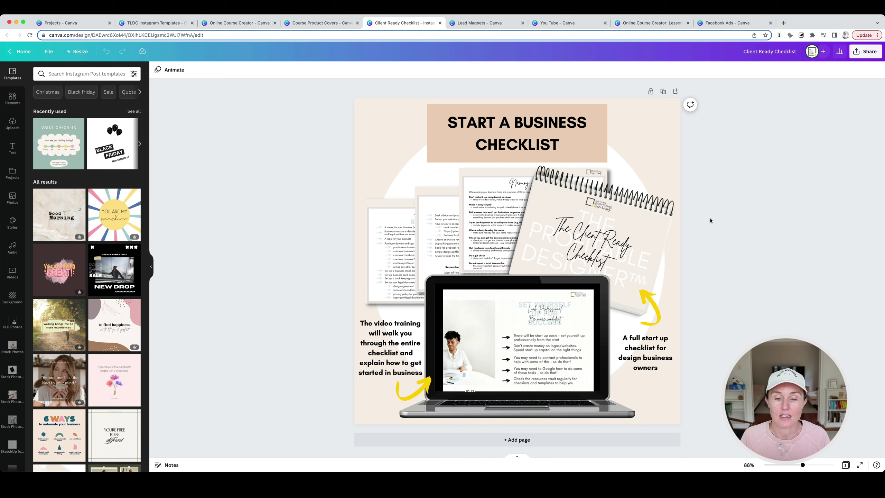
pyautogui.click(474, 283)
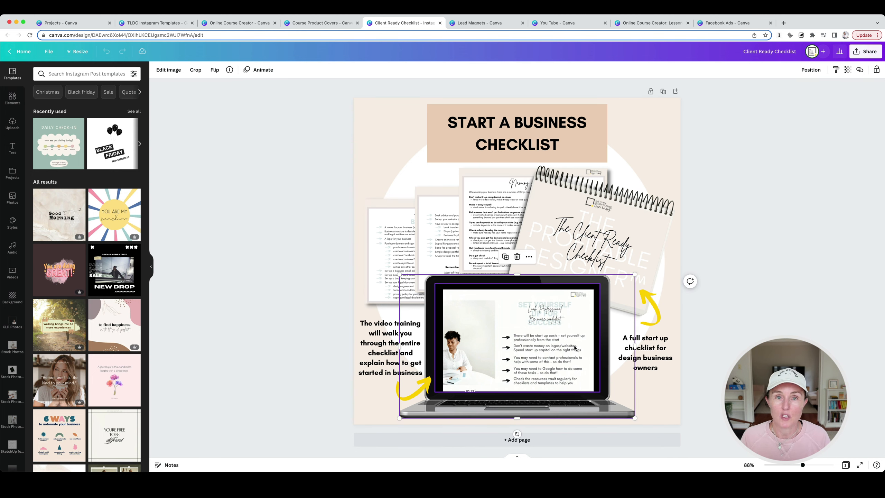
# - Search the elements for "laptop", add the black-screen laptop photo to the cover, and delete it again
pyautogui.click(12, 98)
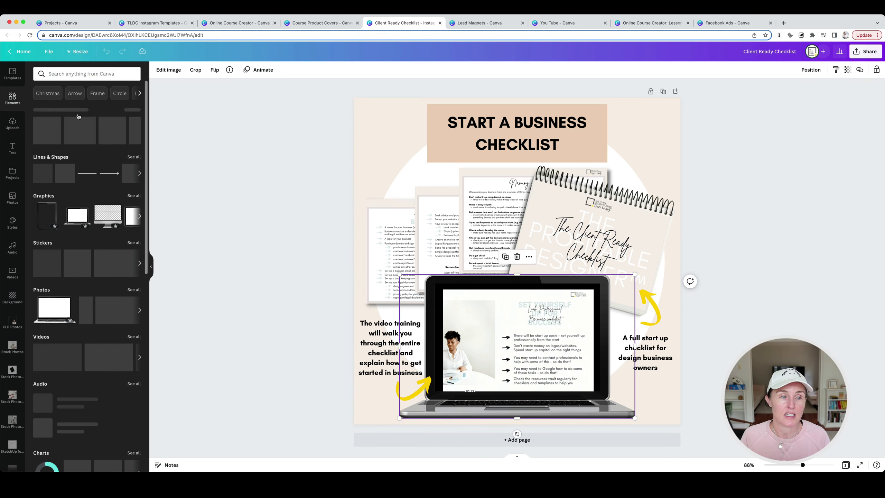
pyautogui.click(71, 74)
pyautogui.write('laptop')
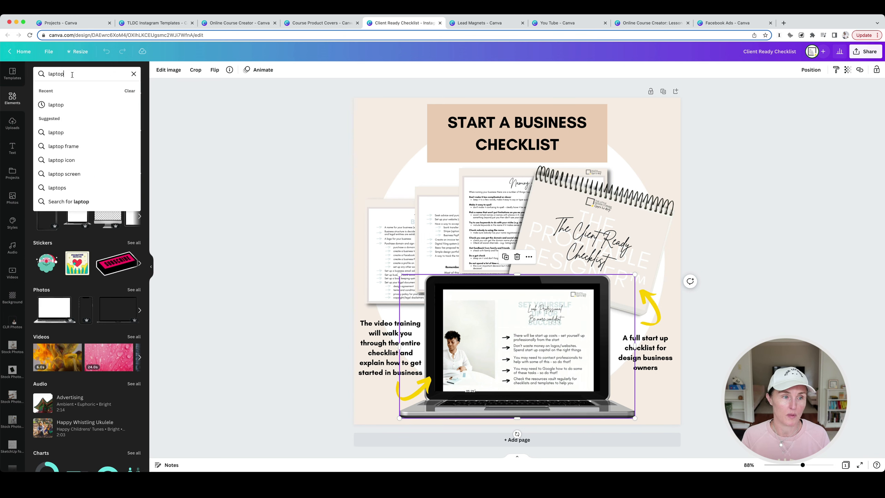
pyautogui.press('Return')
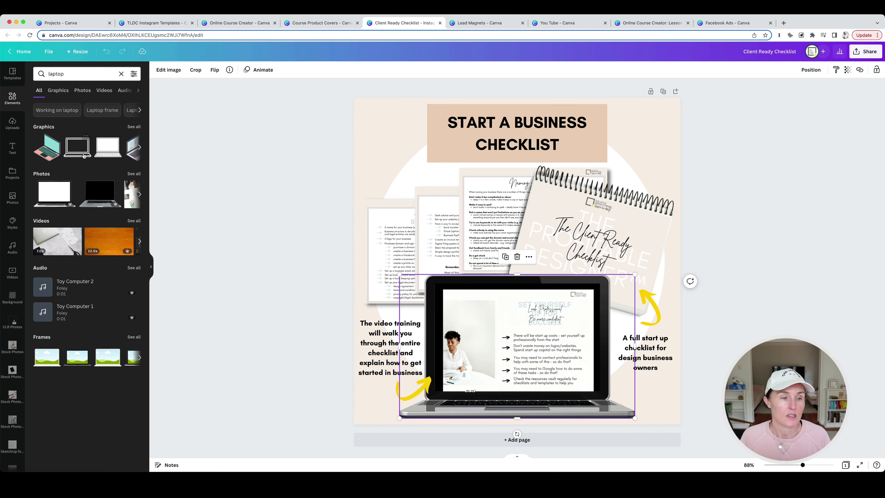
pyautogui.click(99, 197)
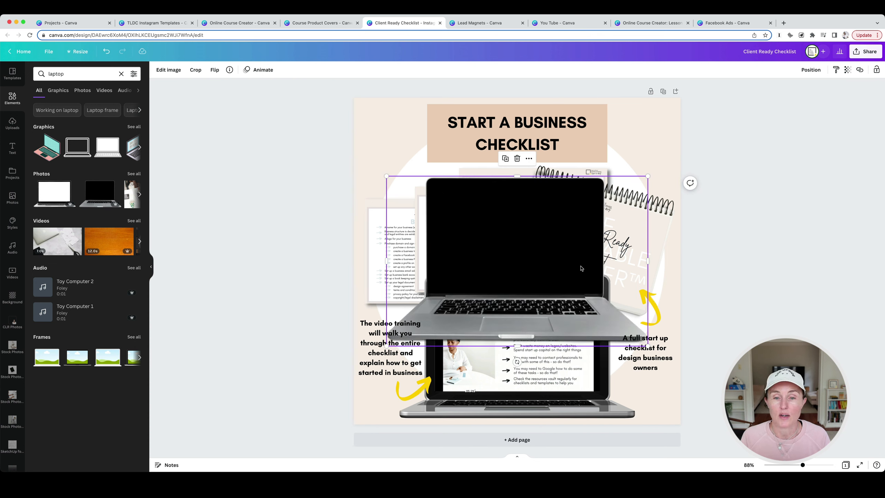
pyautogui.press('Delete')
# - Try the Laptop 15 Smartmockups frame on the document page image behind the notebook, and undo it
pyautogui.click(490, 201)
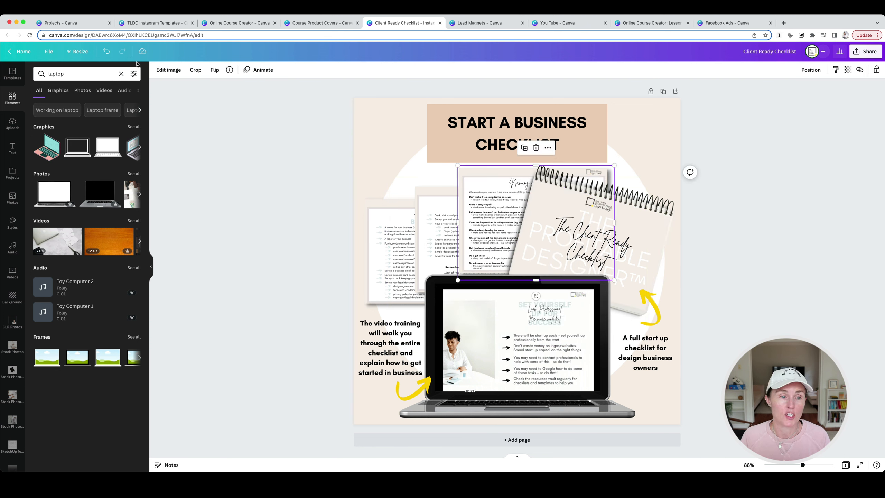
pyautogui.click(162, 72)
pyautogui.click(124, 131)
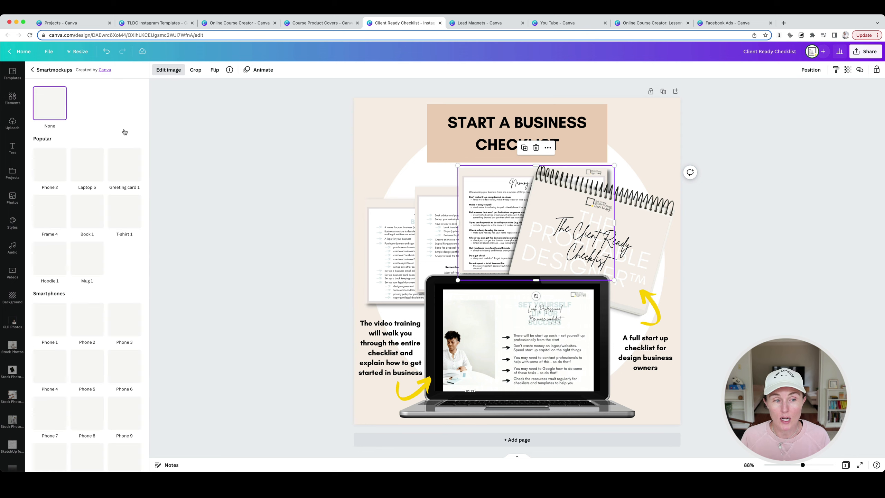
pyautogui.scroll(-10, 122, 215)
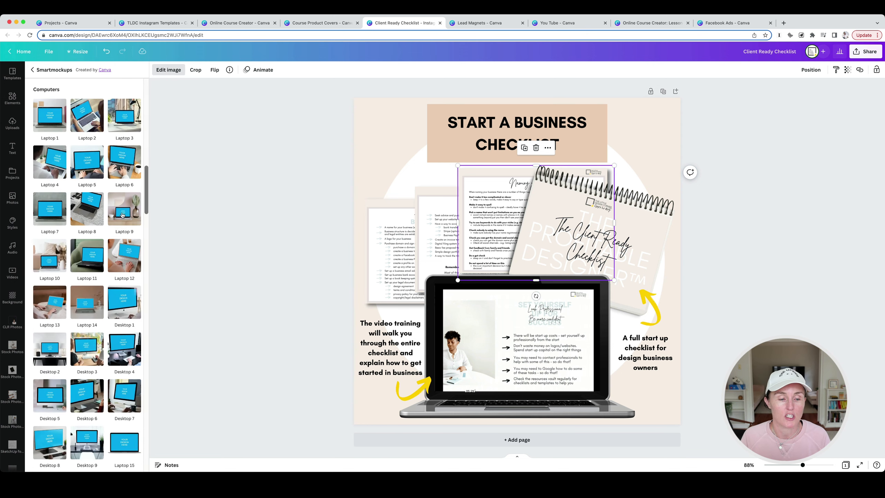
pyautogui.scroll(-10, 123, 215)
pyautogui.click(124, 93)
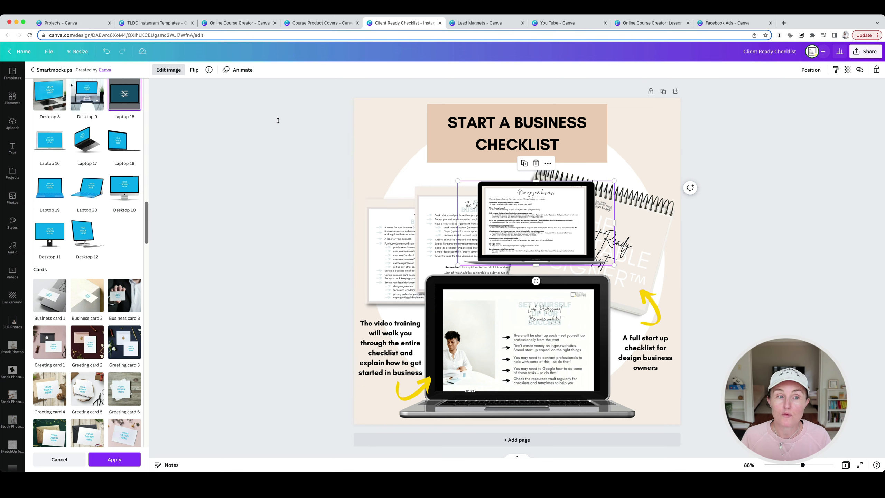
pyautogui.click(106, 51)
pyautogui.click(314, 193)
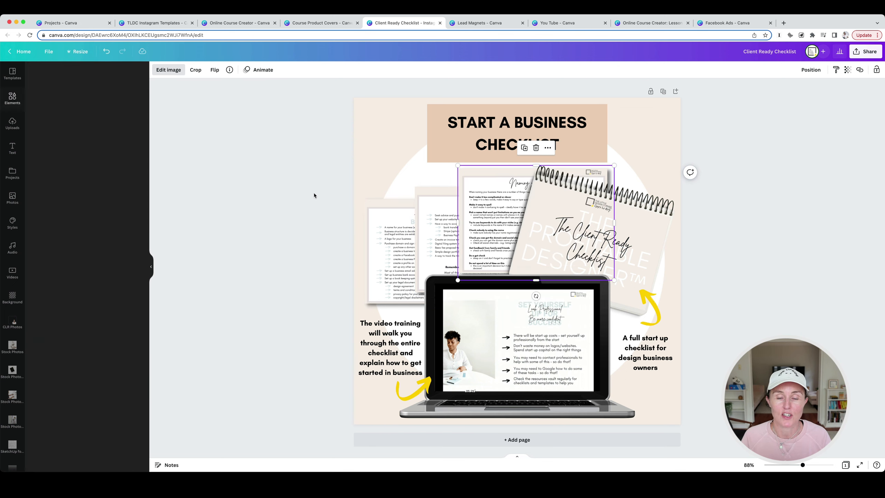
# - Return to the Course Product Covers folder and compare the consistent layouts of its first rows of covers
pyautogui.click(320, 23)
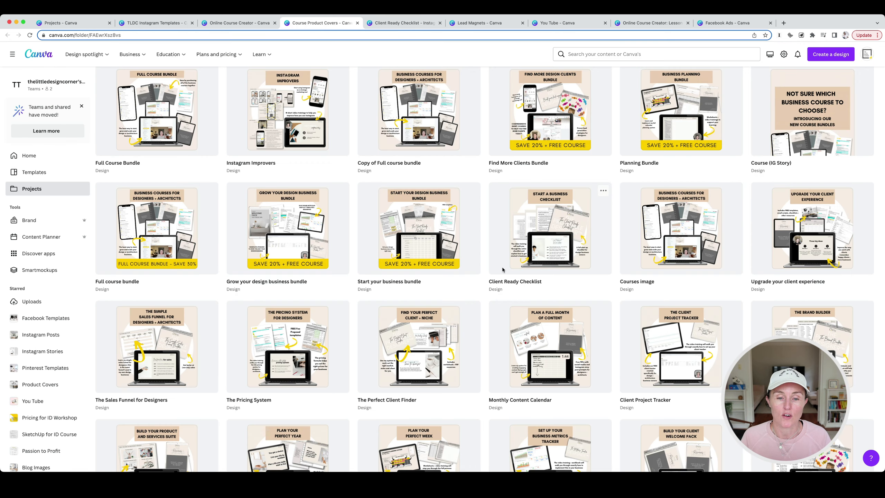
pyautogui.scroll(-1, 495, 188)
pyautogui.scroll(2, 525, 273)
pyautogui.scroll(-2, 524, 272)
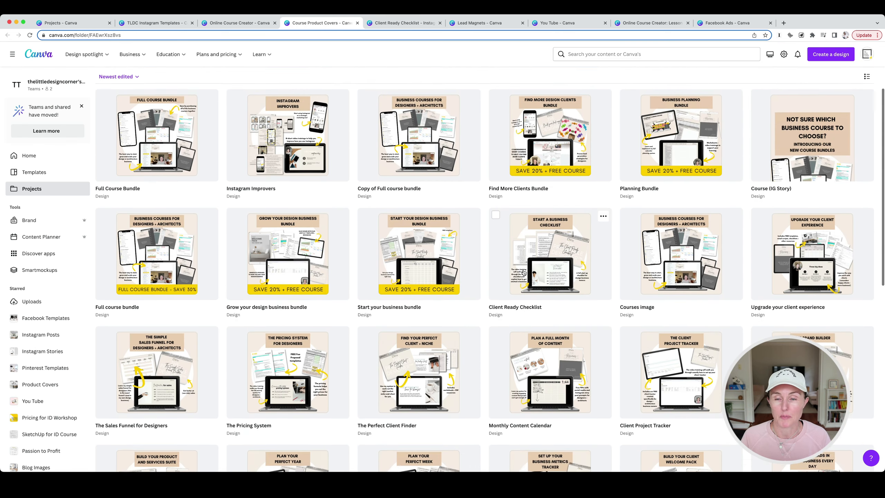
pyautogui.scroll(2, 525, 273)
pyautogui.scroll(-2, 524, 272)
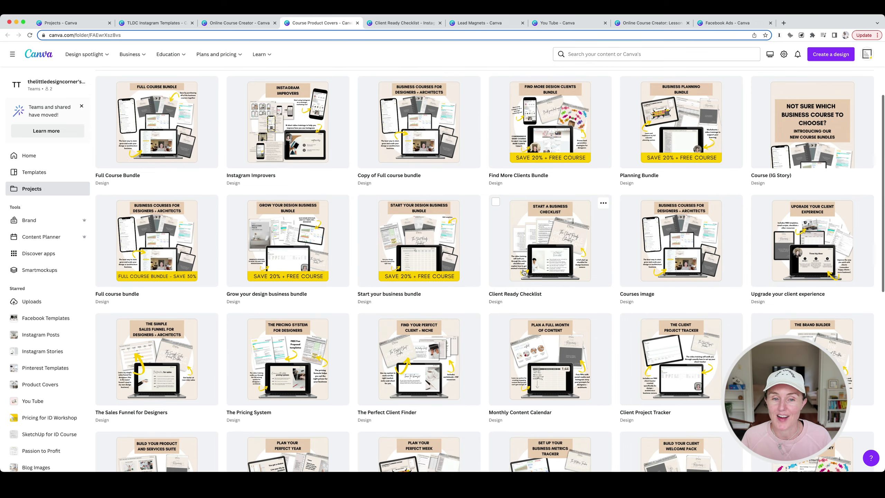
pyautogui.scroll(1, 524, 273)
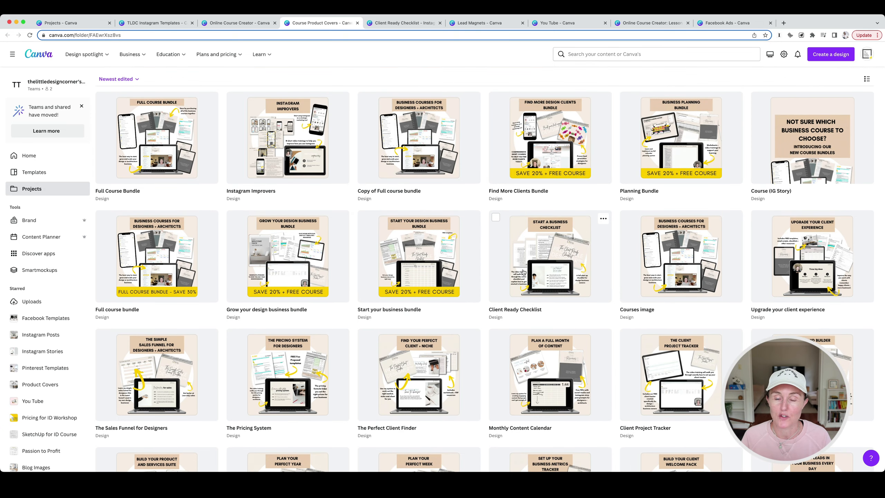
pyautogui.scroll(1, 445, 150)
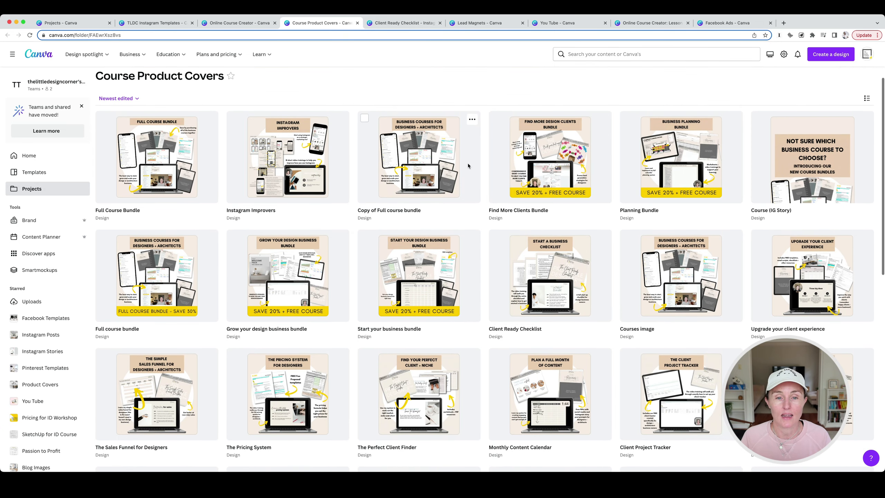
# - Check the move-to-folder options for the Client Ready Checklist design without moving it, and close the design
pyautogui.click(383, 23)
pyautogui.click(49, 53)
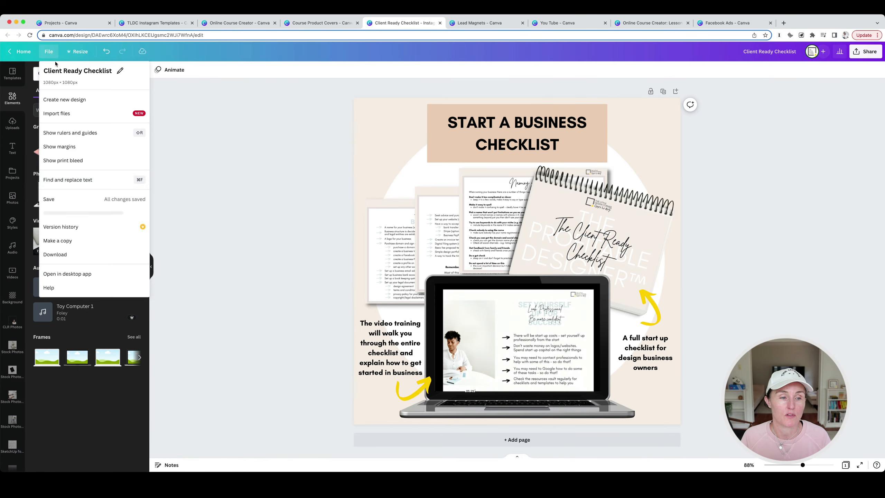
pyautogui.click(59, 213)
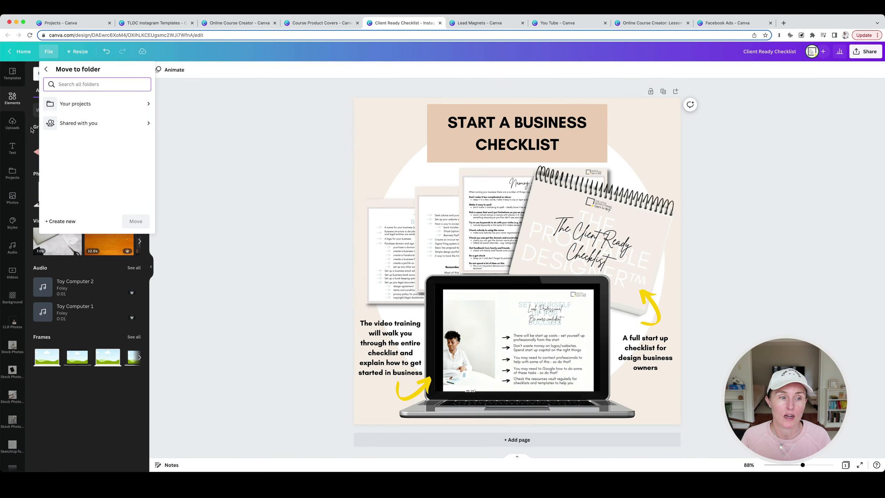
pyautogui.click(272, 113)
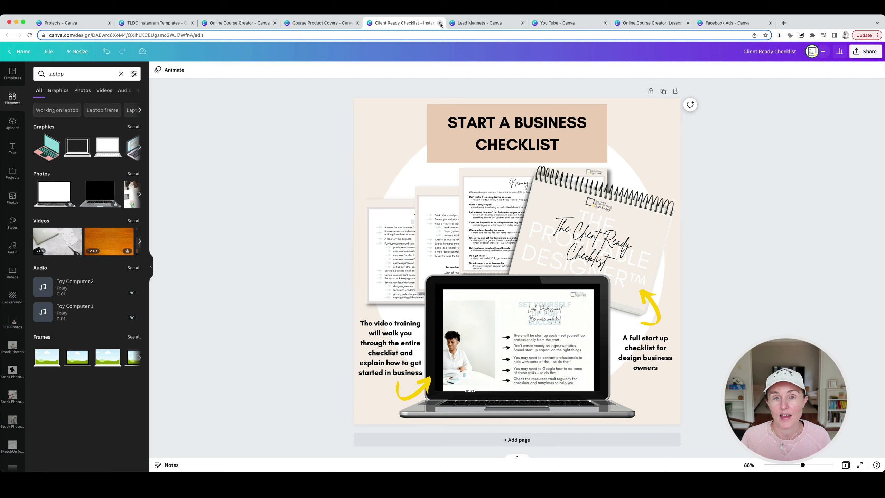
pyautogui.press('super+w')
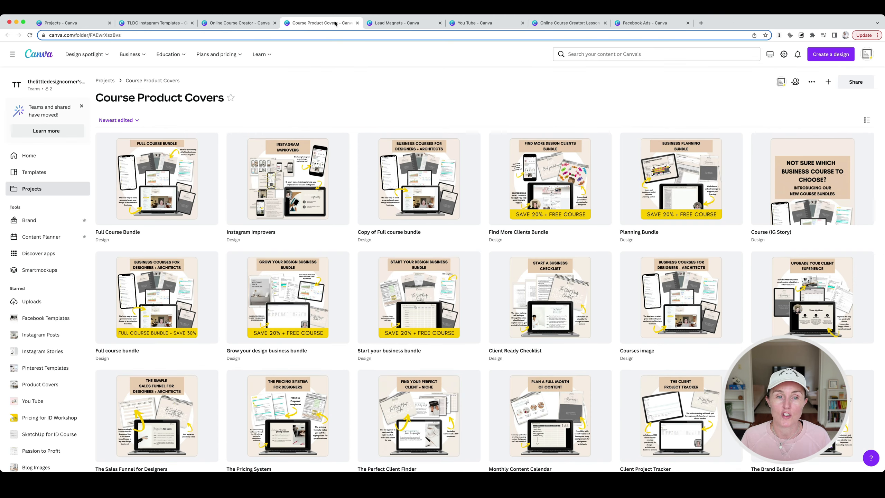
pyautogui.click(398, 23)
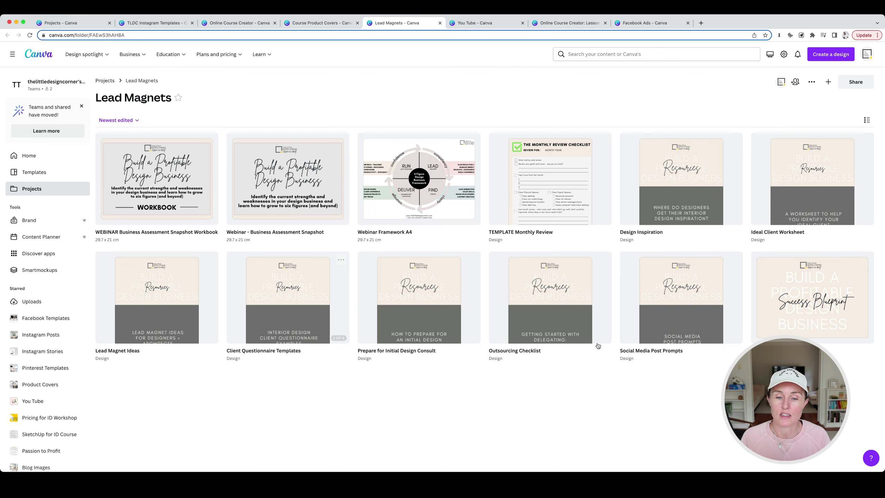
pyautogui.click(701, 23)
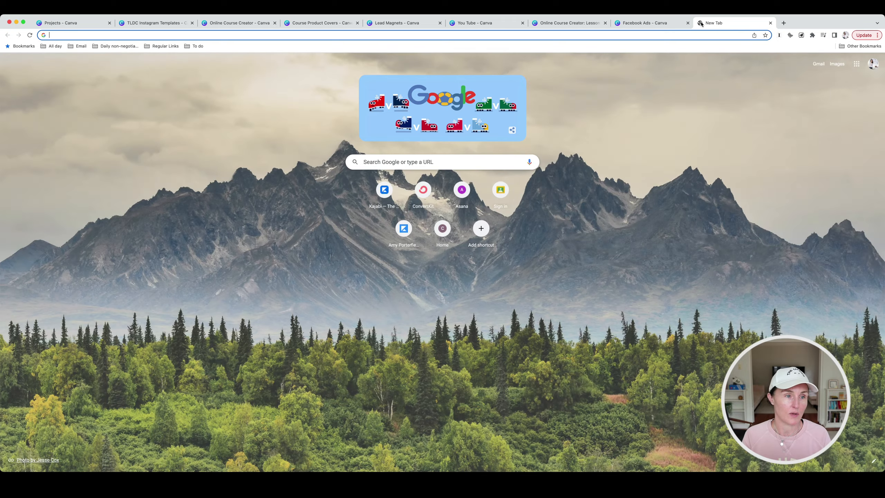
pyautogui.write('www.thelittledesigncorner.com')
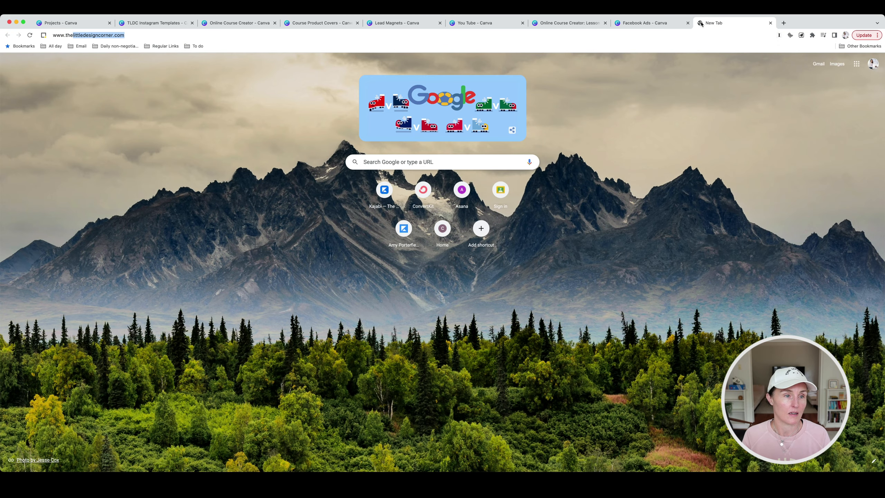
pyautogui.write('/f')
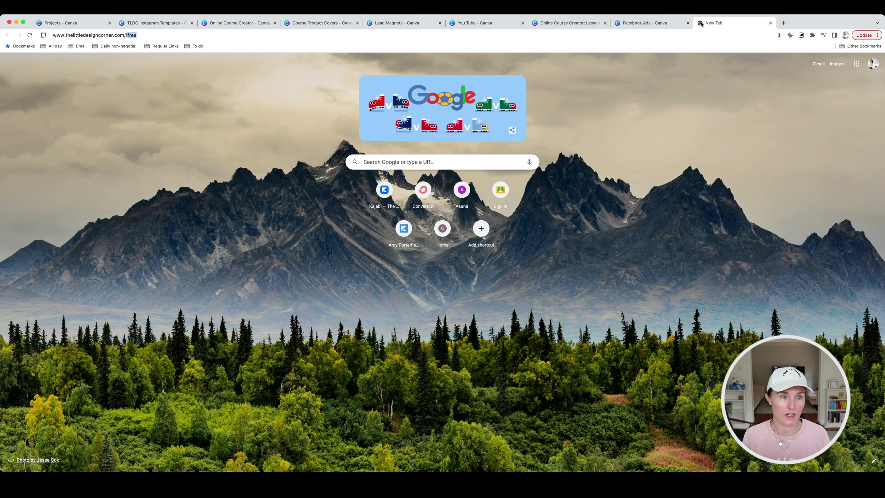
pyautogui.write('ree')
pyautogui.press('Return')
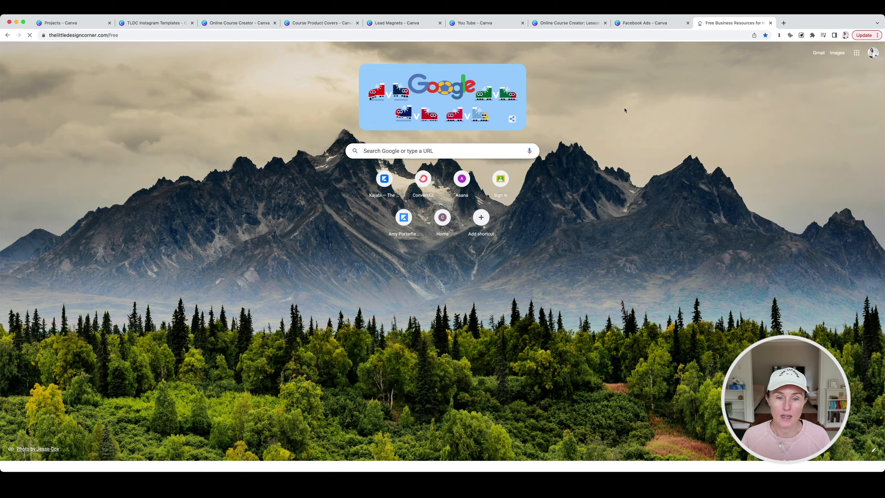
# - Look through the Free Templates + Downloads cards on the free resources page
pyautogui.scroll(-10, 642, 110)
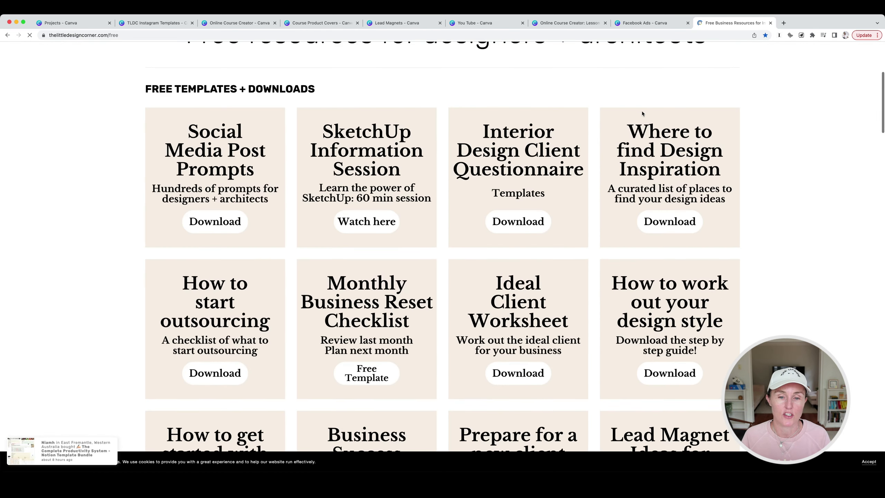
pyautogui.scroll(-5, 519, 295)
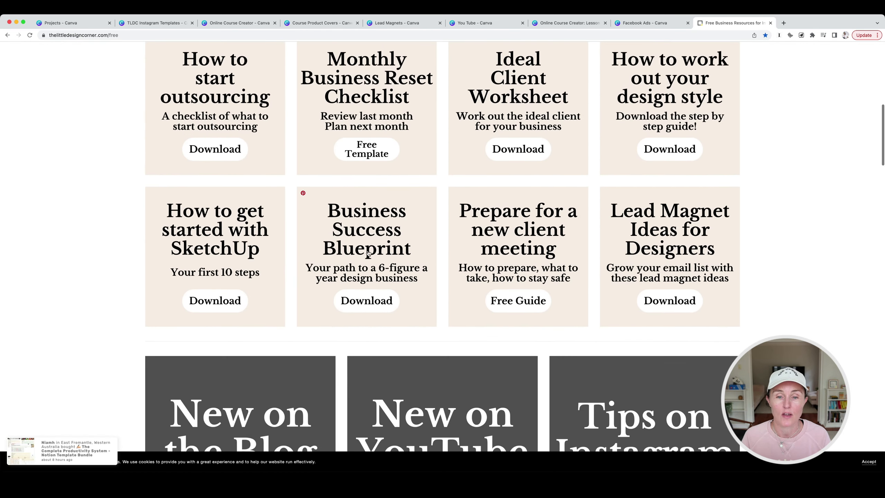
pyautogui.scroll(4, 384, 240)
pyautogui.scroll(5, 383, 245)
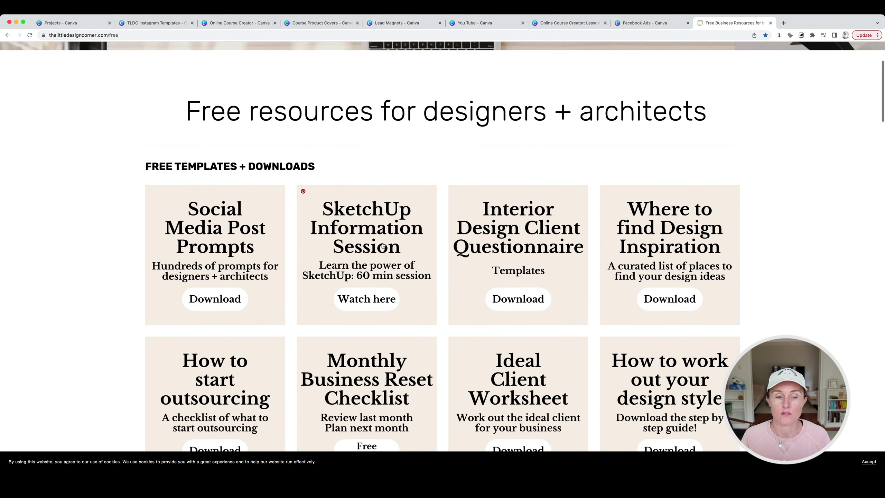
pyautogui.scroll(-4, 383, 245)
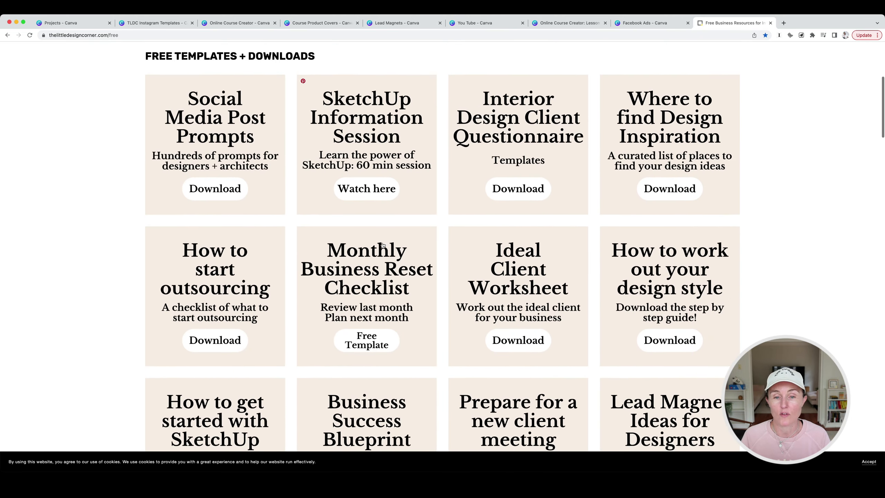
pyautogui.scroll(1, 383, 244)
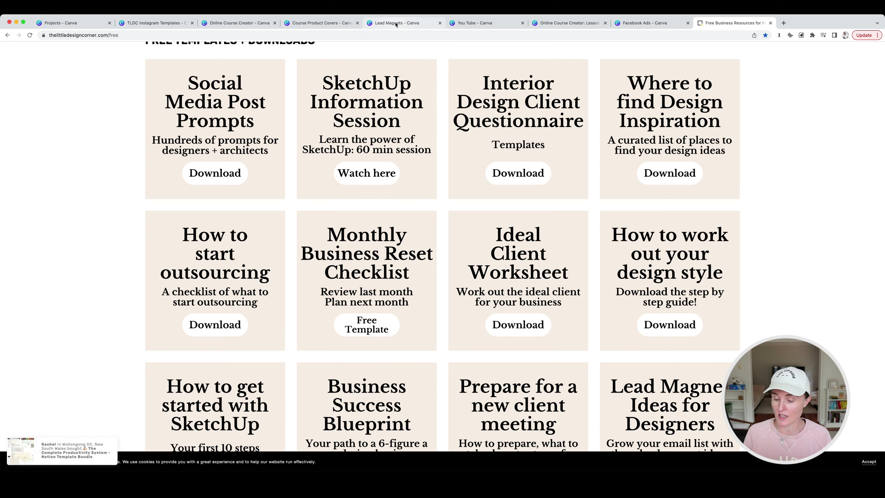
# - Open the Design Inspiration design from the Lead Magnets folder and examine its cover, about page and introduction
pyautogui.click(395, 24)
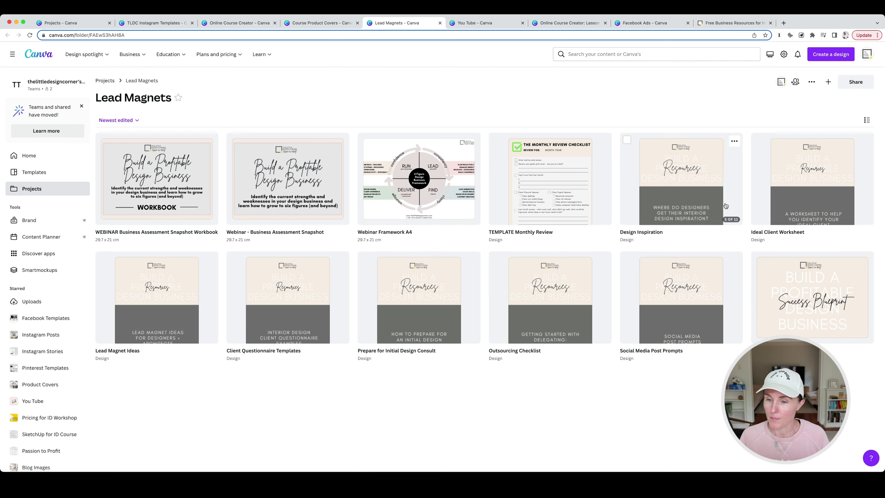
pyautogui.click(709, 200)
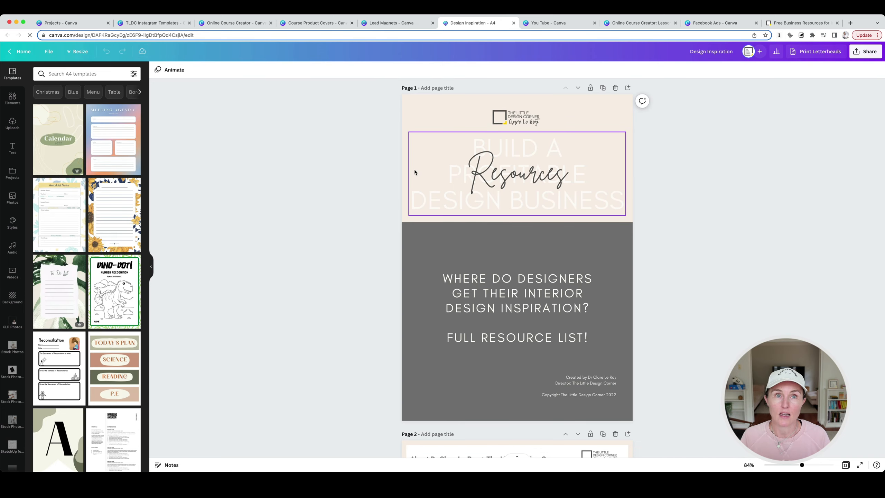
pyautogui.scroll(-17, 414, 170)
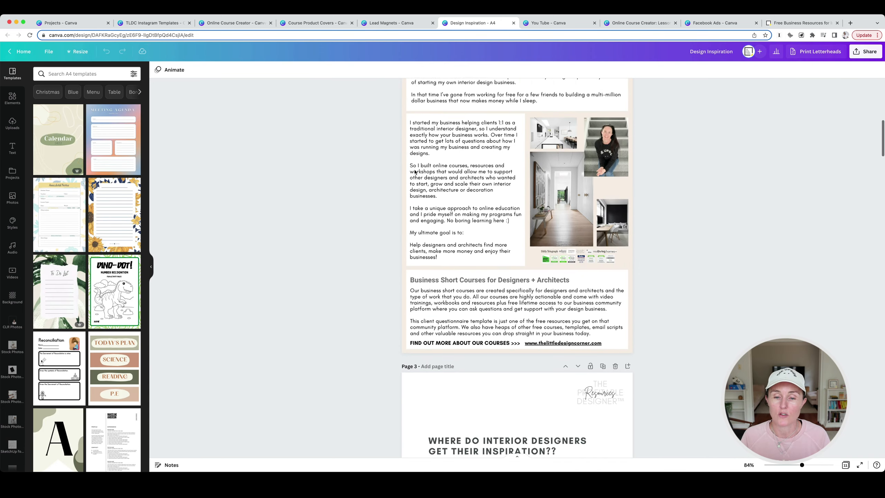
pyautogui.scroll(-5, 414, 171)
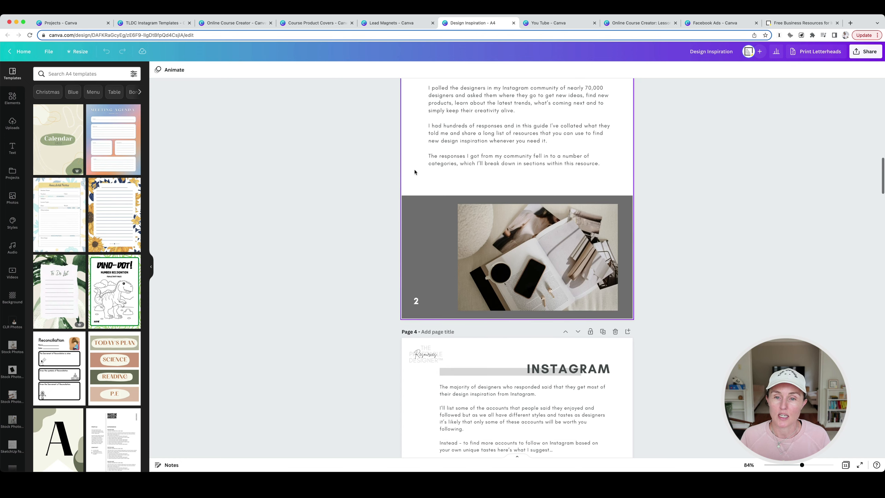
pyautogui.scroll(1, 414, 171)
pyautogui.scroll(-6, 401, 166)
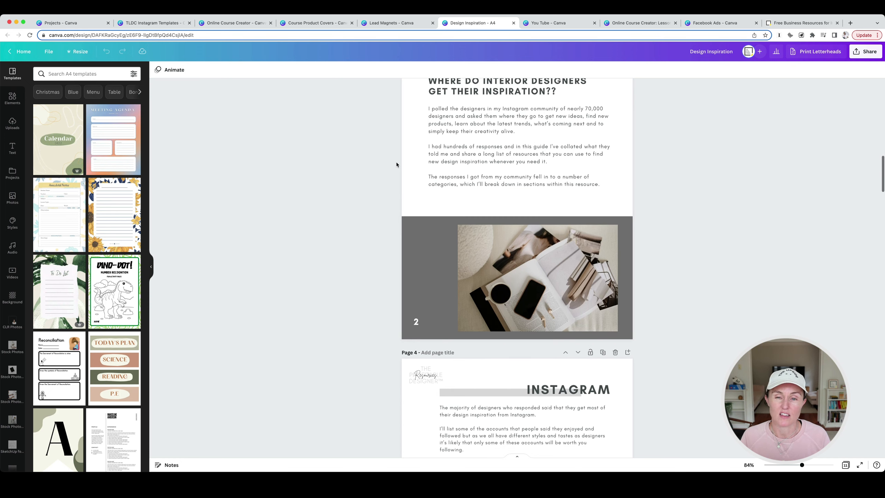
pyautogui.scroll(-2, 397, 165)
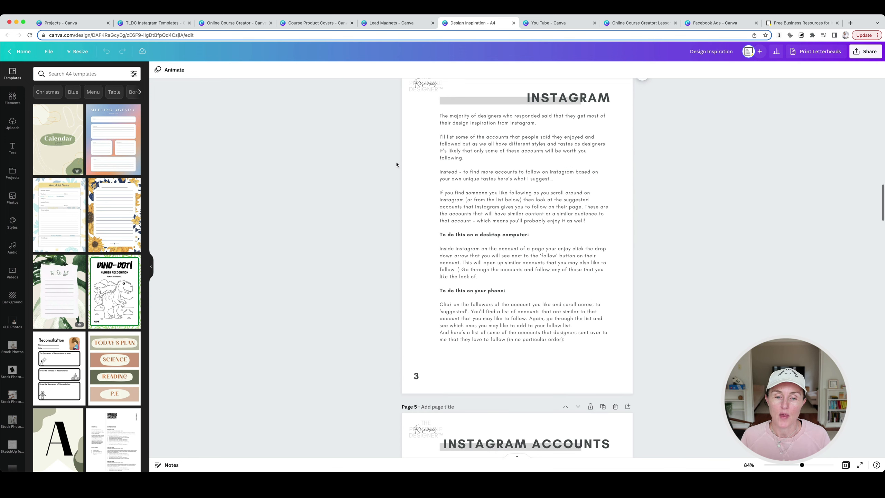
# - Examine the layout of the Instagram Accounts, Websites + Blogs, YouTube Channels and Other Ideas pages in the Design Inspiration guide
pyautogui.scroll(-9, 396, 165)
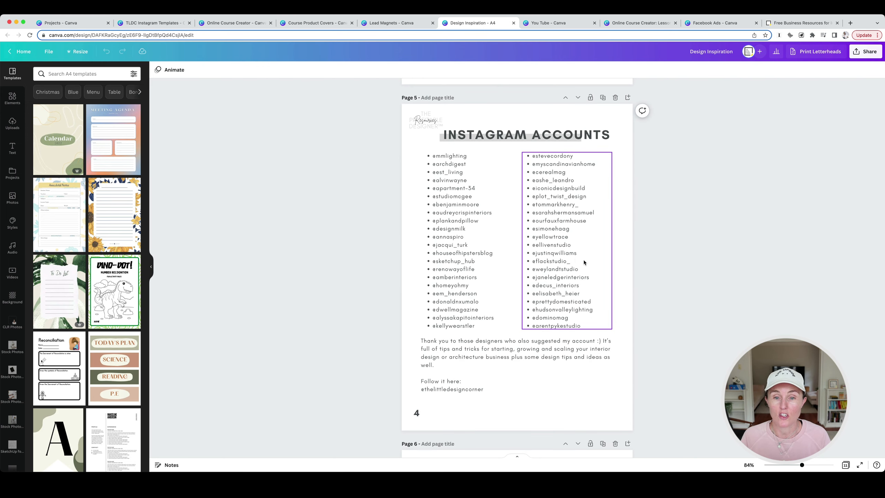
pyautogui.scroll(-1, 564, 264)
pyautogui.scroll(-9, 564, 264)
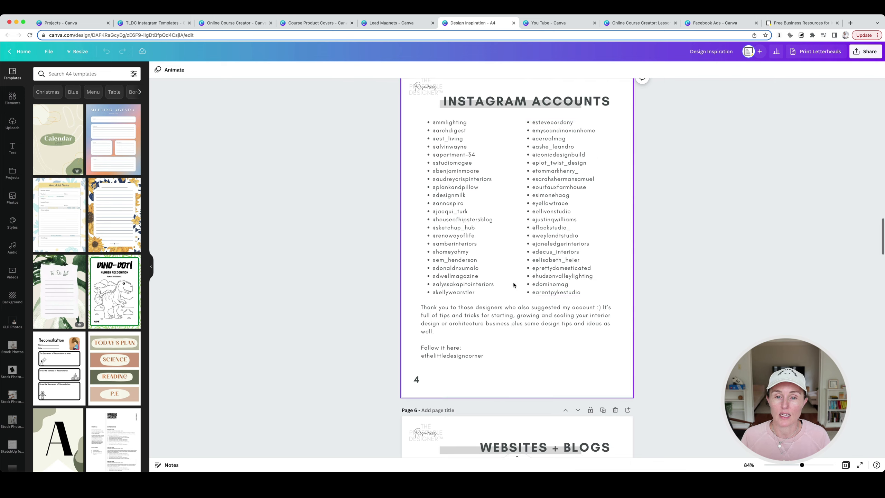
pyautogui.scroll(-6, 514, 284)
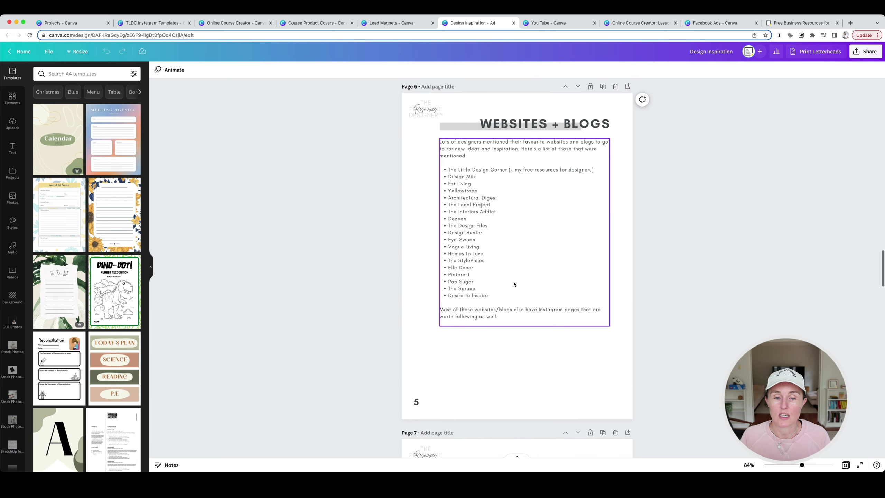
pyautogui.scroll(-4, 515, 283)
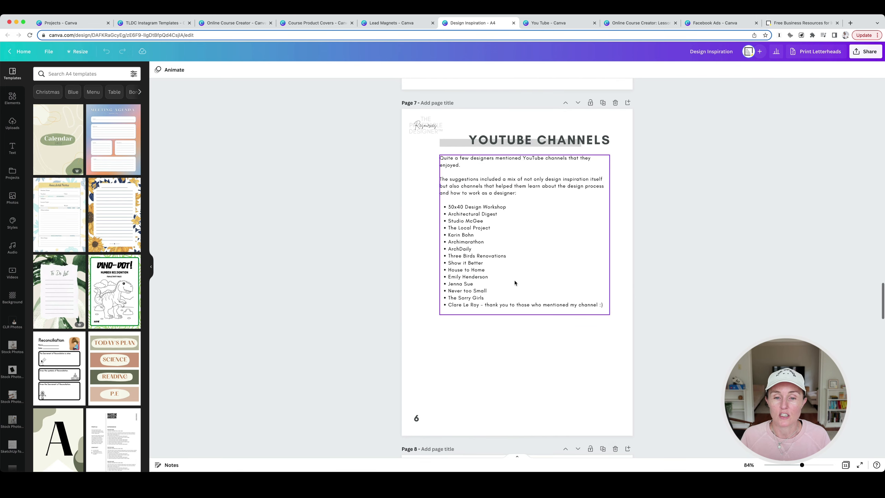
pyautogui.scroll(-1, 515, 283)
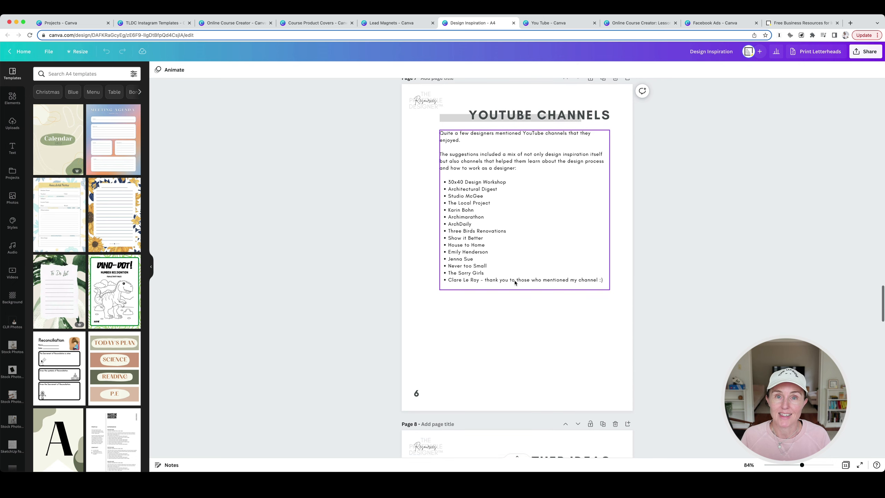
pyautogui.scroll(-9, 515, 283)
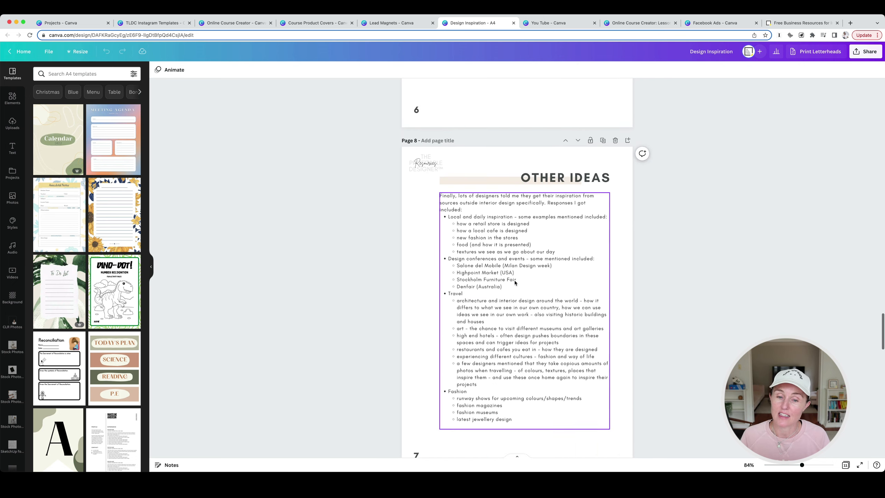
pyautogui.scroll(-10, 516, 283)
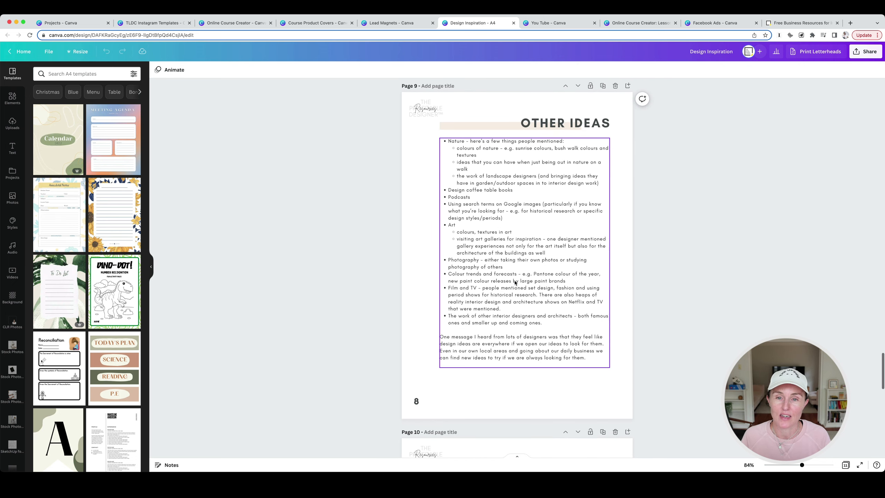
# - Revisit the free resources page, view the last two pages of the Design Inspiration guide, and close the guide
pyautogui.click(801, 23)
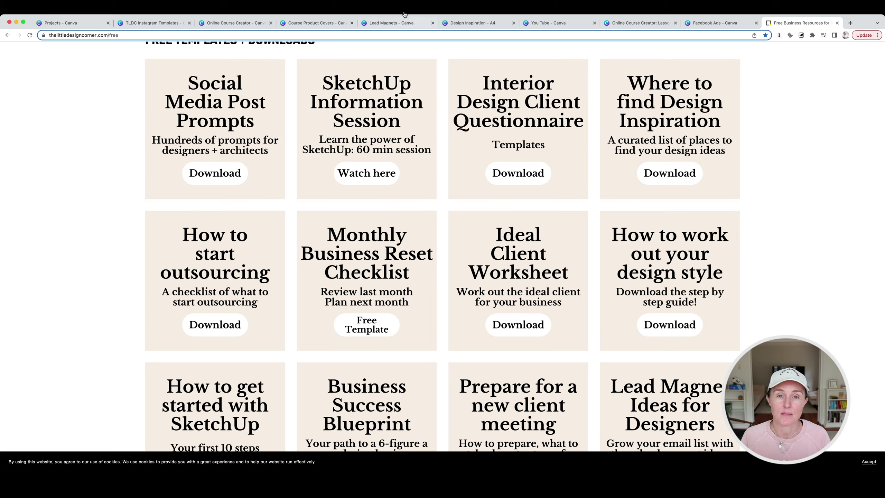
pyautogui.click(467, 23)
pyautogui.scroll(-10, 590, 136)
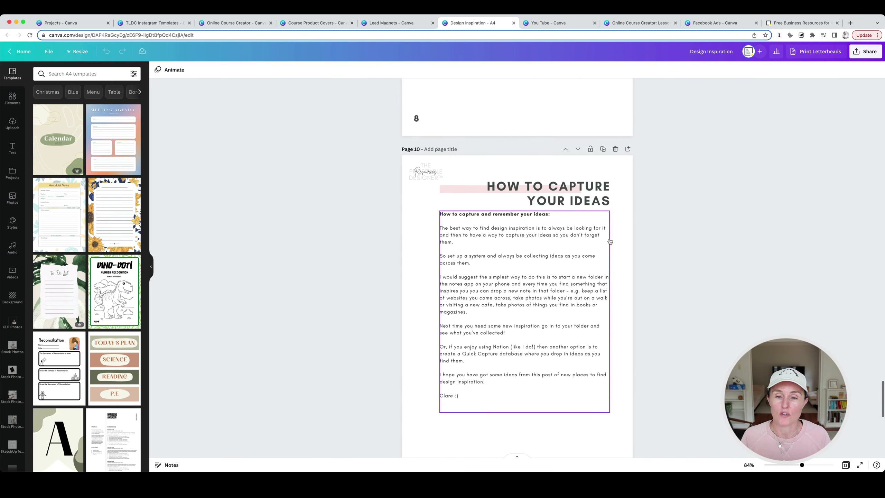
pyautogui.scroll(-8, 550, 298)
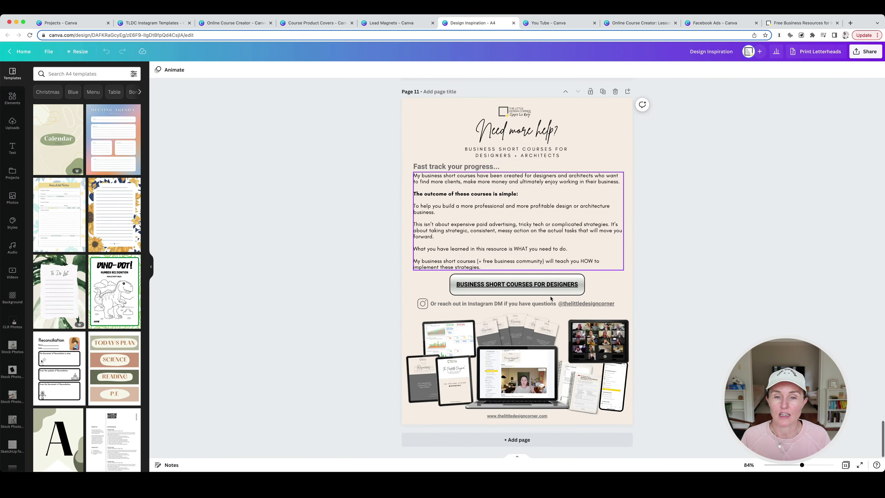
pyautogui.click(514, 23)
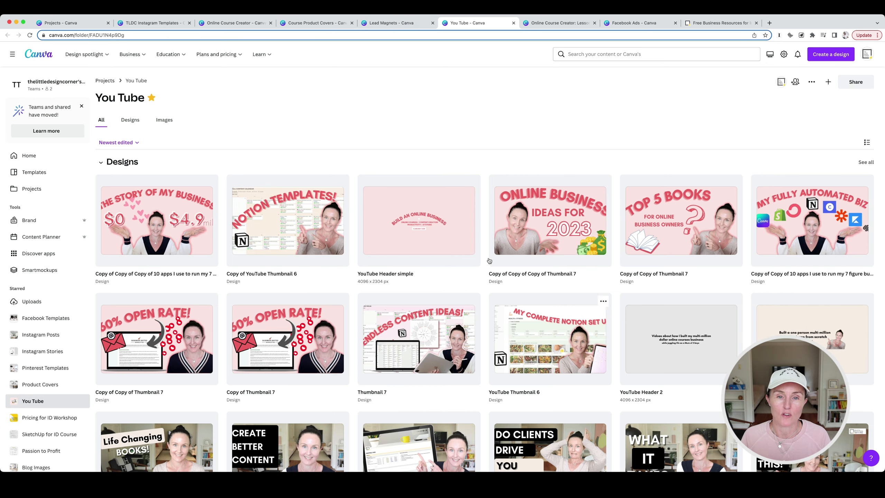
# - Open the Prepare for Initial Design Consult design from the Lead Magnets folder and compare its cover with the folder's other resources
pyautogui.click(397, 23)
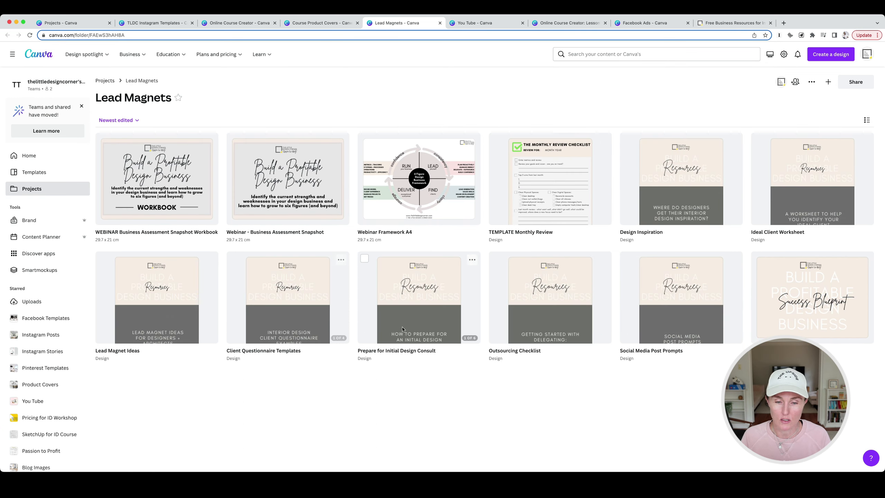
pyautogui.click(415, 329)
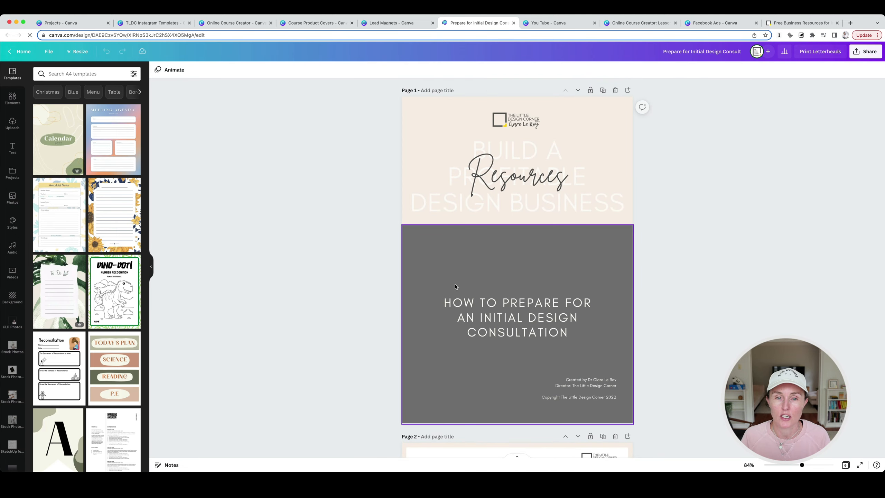
pyautogui.click(379, 24)
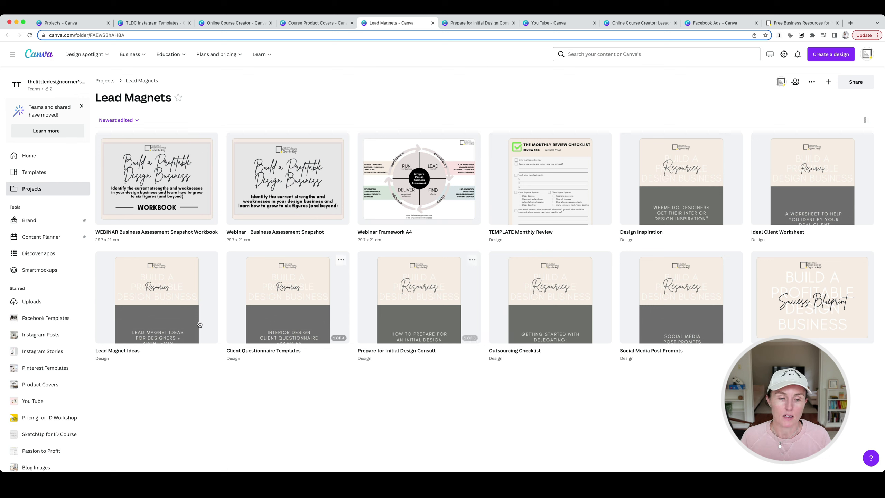
pyautogui.click(464, 23)
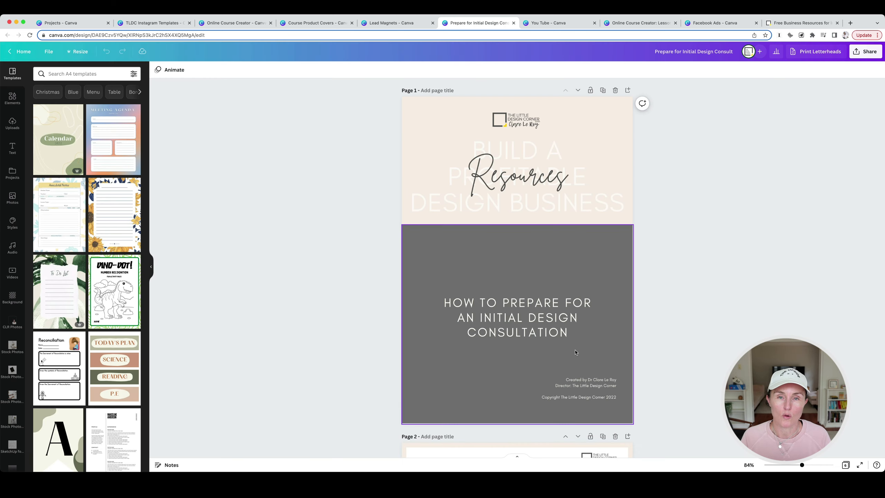
# - Examine the about page and the About this guide page of the consultation guide, and find the option for copying the design
pyautogui.scroll(-9, 569, 385)
pyautogui.scroll(-3, 569, 384)
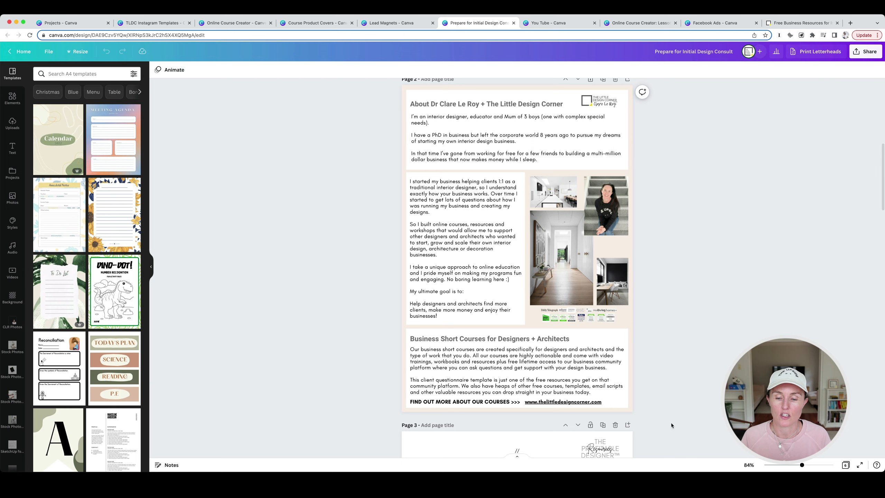
pyautogui.moveTo(662, 414); pyautogui.dragTo(330, 76)
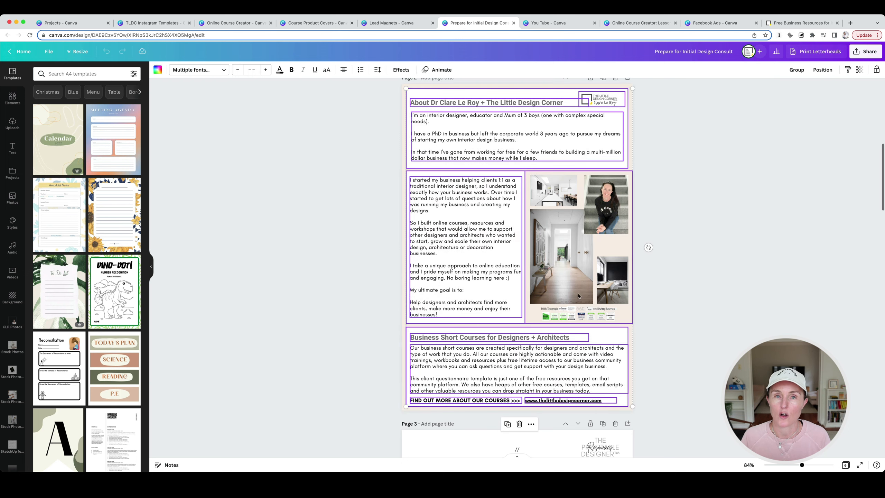
pyautogui.click(690, 289)
pyautogui.scroll(-20, 691, 289)
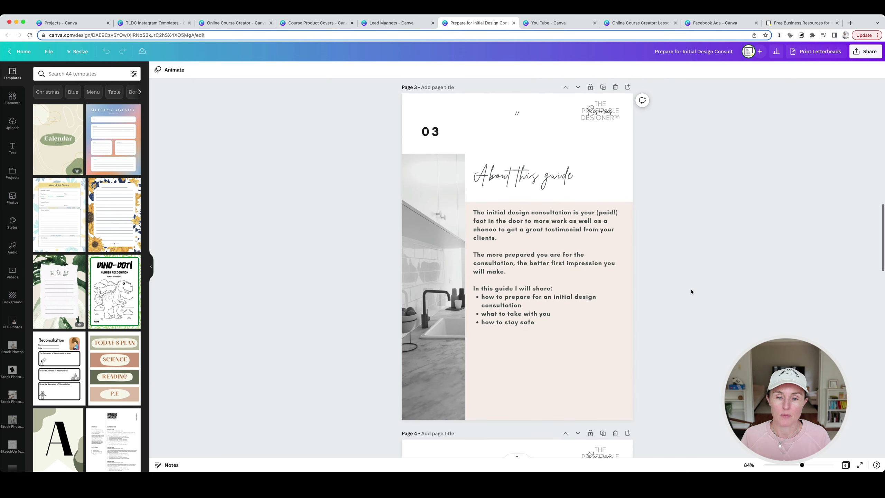
pyautogui.scroll(1, 691, 292)
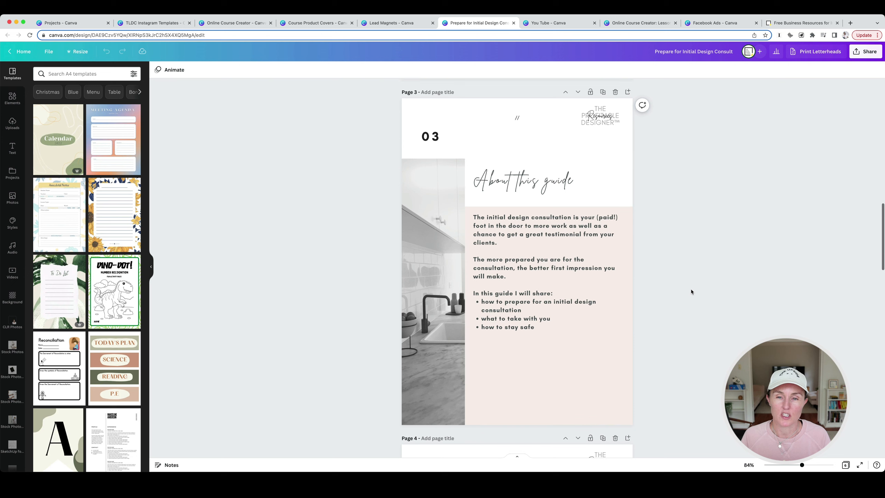
pyautogui.click(45, 53)
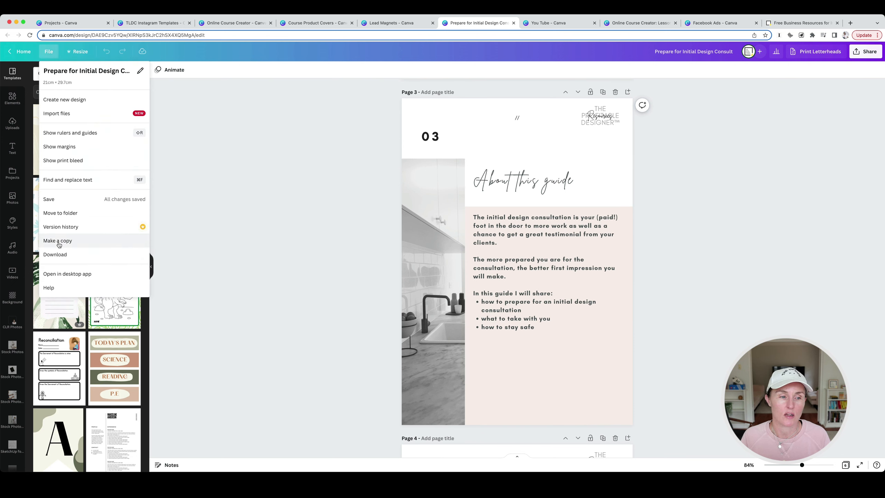
pyautogui.click(687, 220)
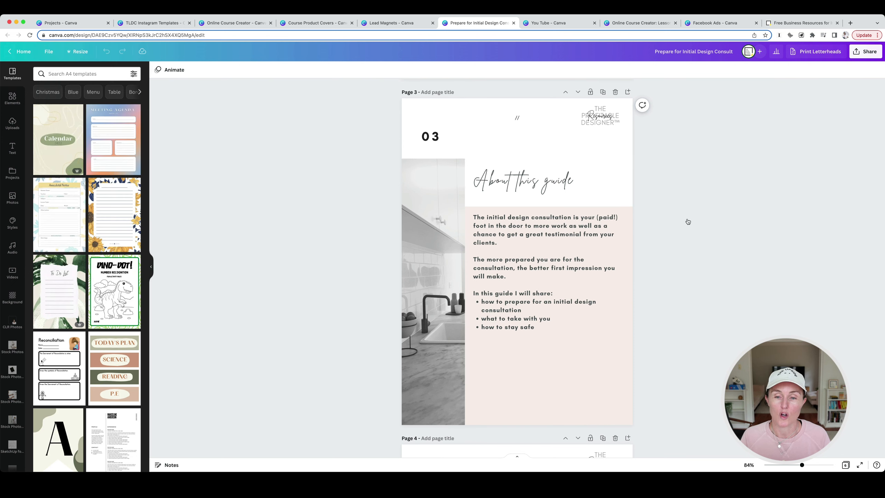
# - Examine the Preparing for the consultation, What to take, Your safety and Need more help sections of the guide
pyautogui.scroll(-5, 688, 221)
pyautogui.scroll(-5, 686, 222)
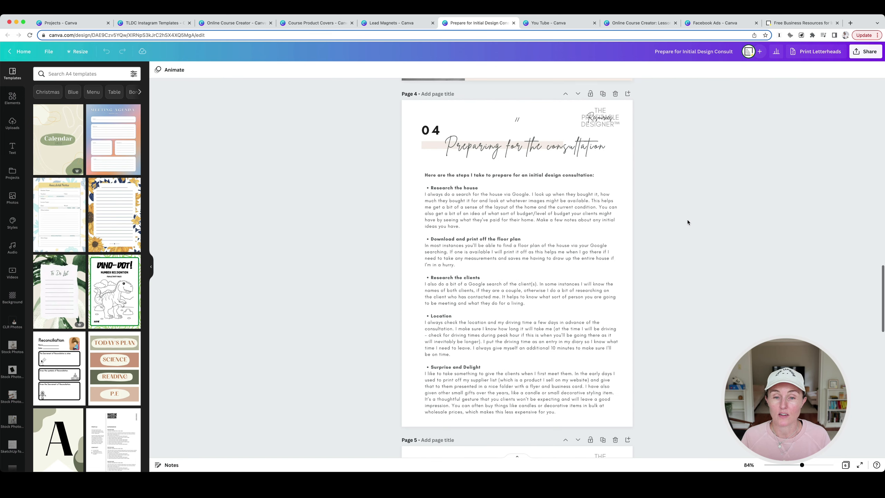
pyautogui.scroll(-3, 581, 292)
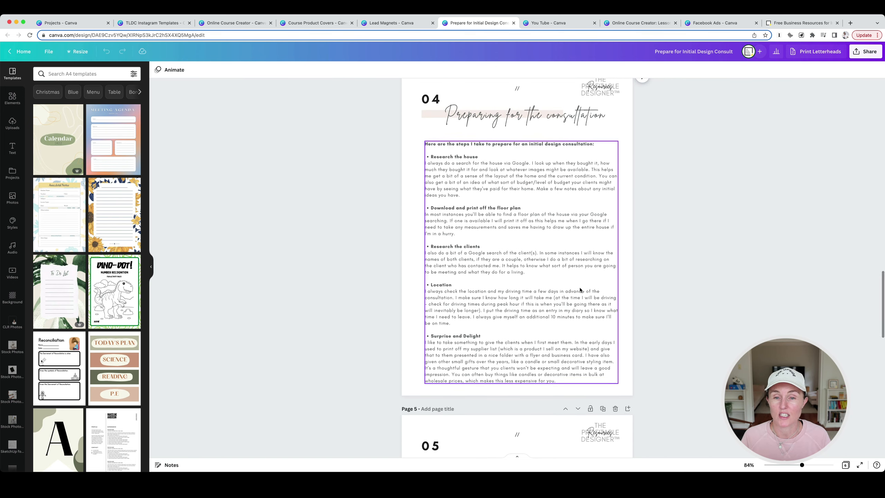
pyautogui.scroll(-2, 579, 289)
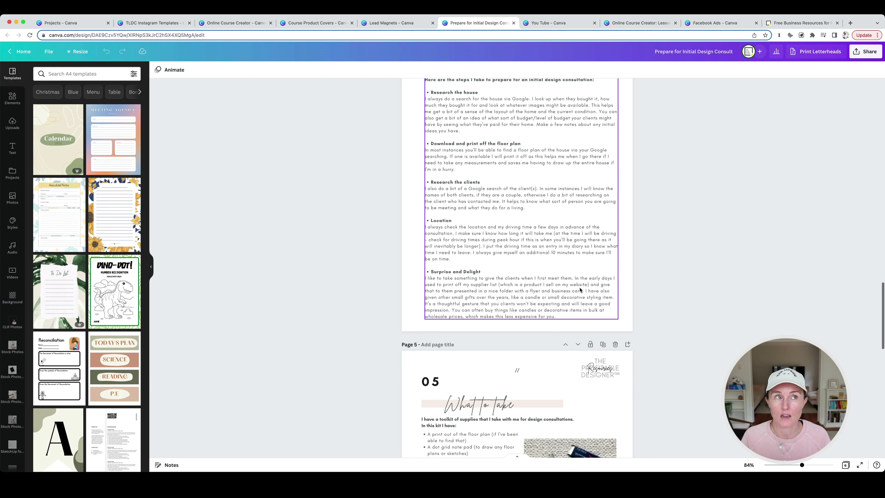
pyautogui.scroll(-8, 580, 289)
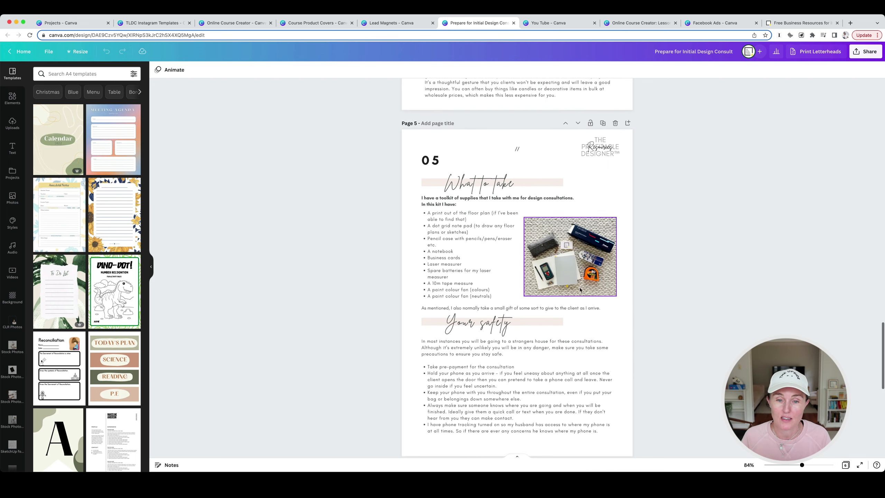
pyautogui.scroll(2, 579, 290)
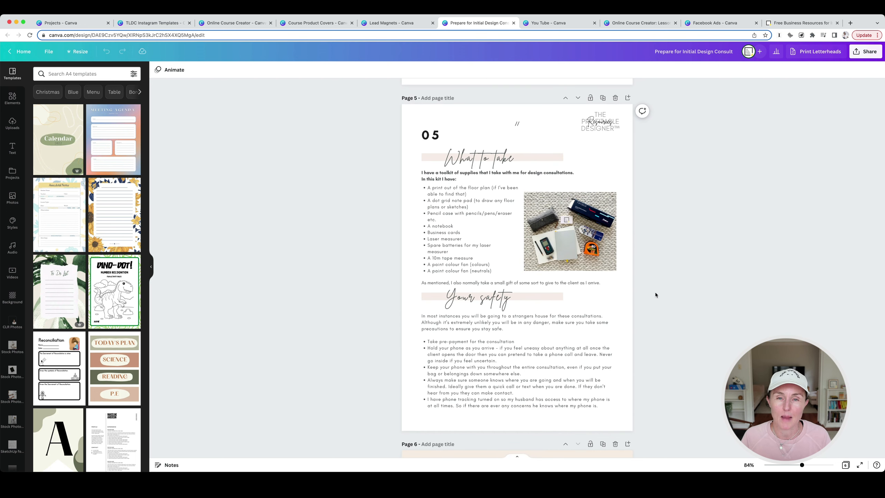
pyautogui.scroll(-1, 655, 294)
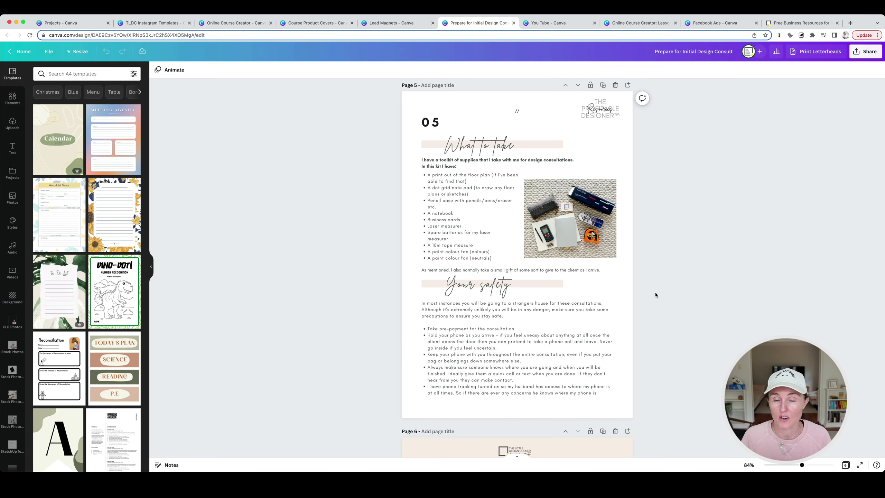
pyautogui.scroll(-2, 656, 294)
pyautogui.scroll(3, 656, 295)
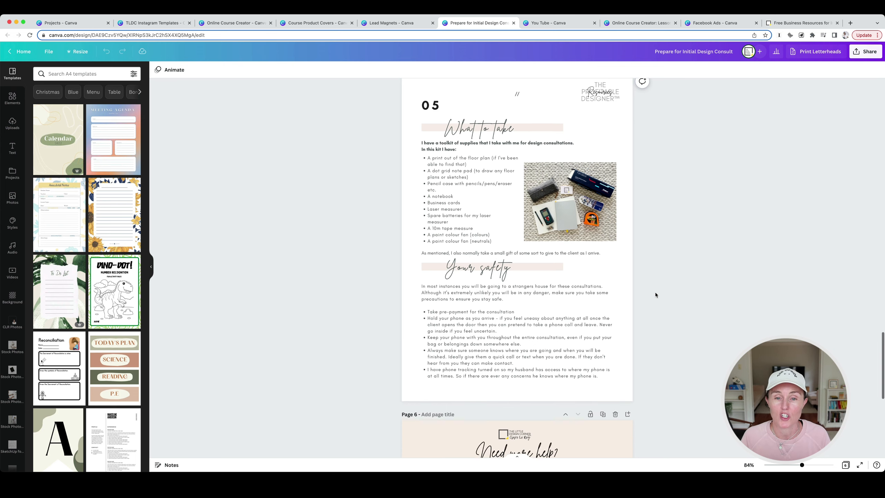
pyautogui.scroll(-10, 656, 294)
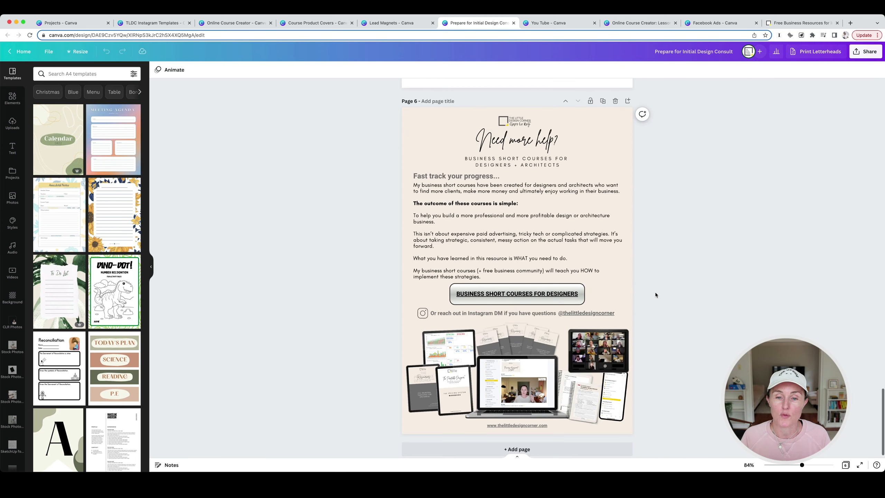
# - Skim the whole consultation guide again from its cover to the Need more help page with its course mockups
pyautogui.scroll(20, 655, 294)
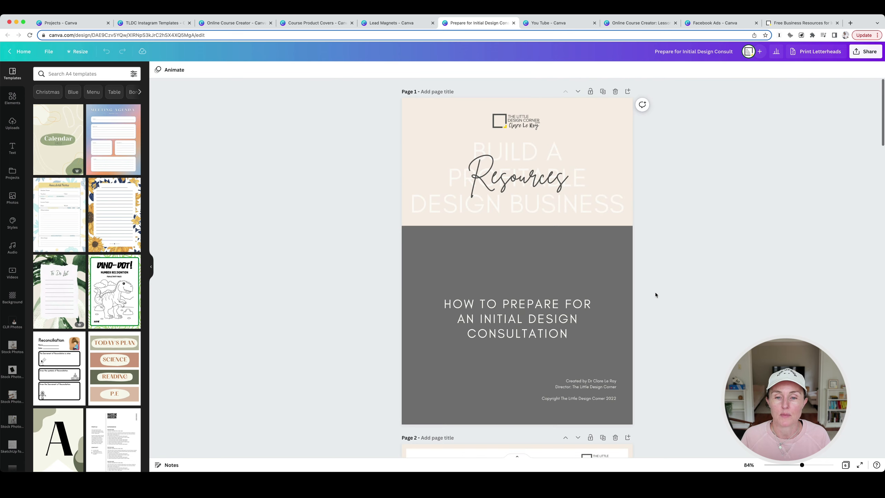
pyautogui.scroll(-20, 656, 295)
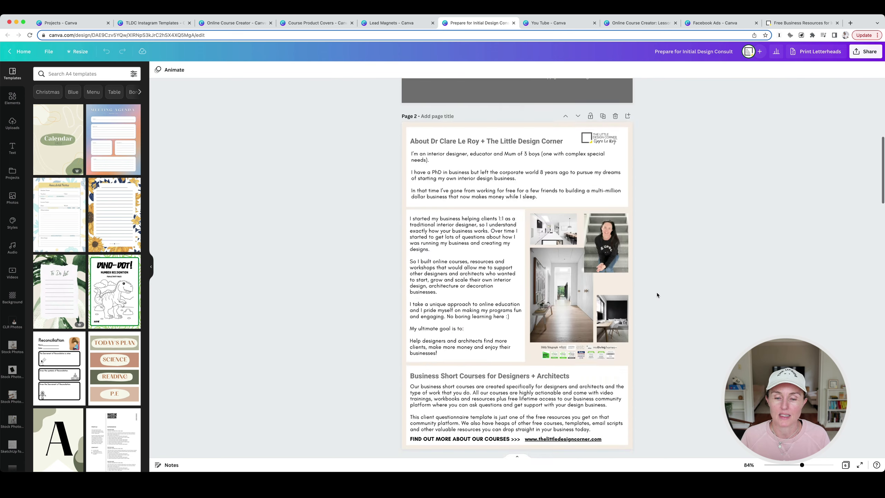
pyautogui.scroll(-20, 657, 295)
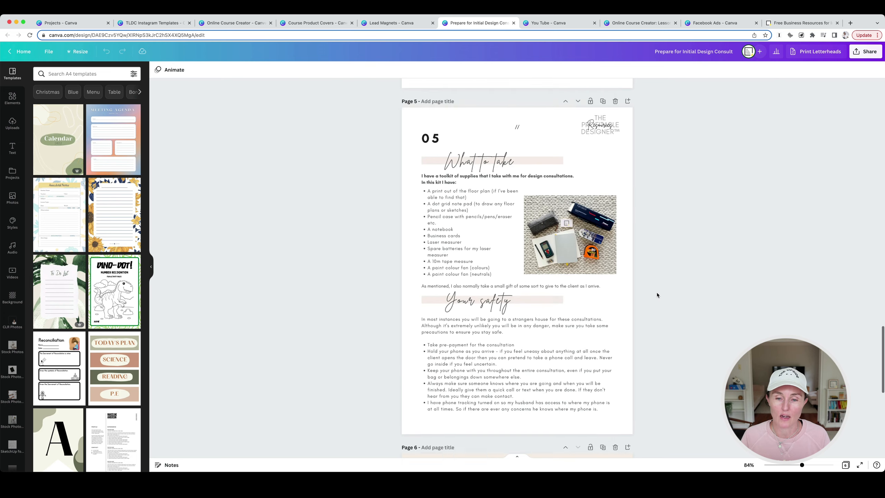
pyautogui.scroll(-4, 657, 294)
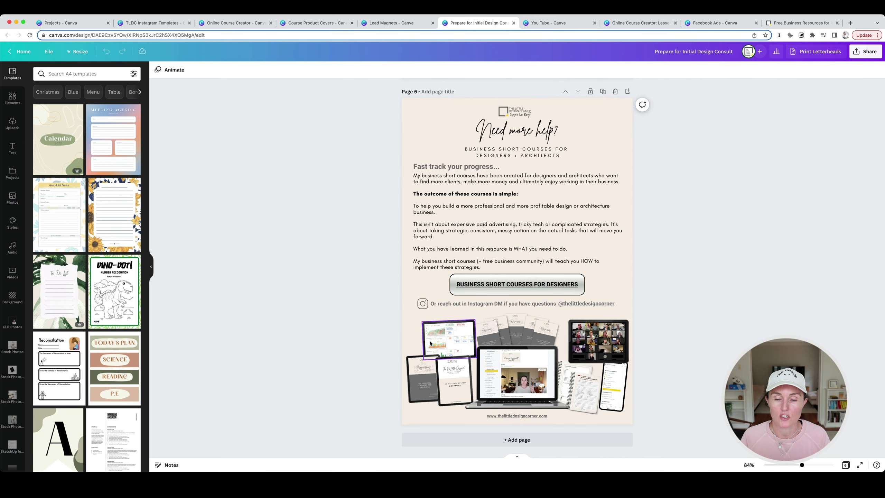
# - Revisit the Projects folder overview, close the Prepare for Initial Design Consult design, and return to the Lead Magnets folder
pyautogui.click(345, 23)
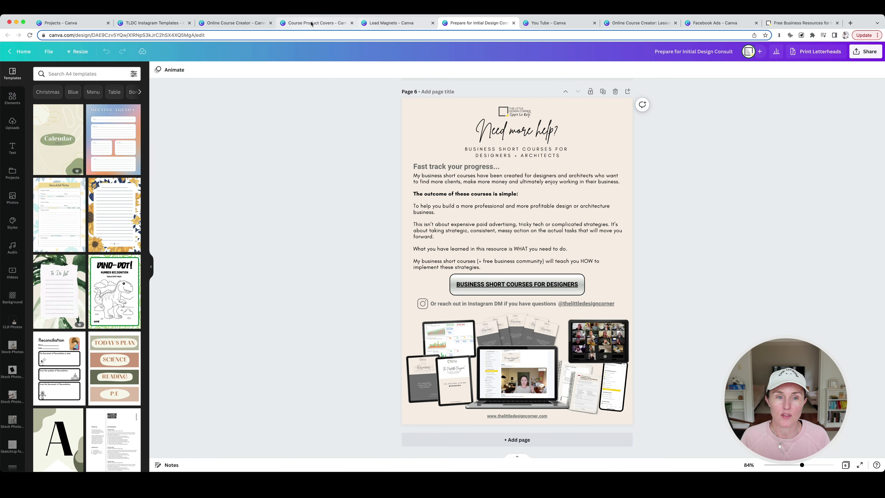
pyautogui.hotkey('ctrl', 'Tab')
pyautogui.hotkey('ctrl', 'Tab')
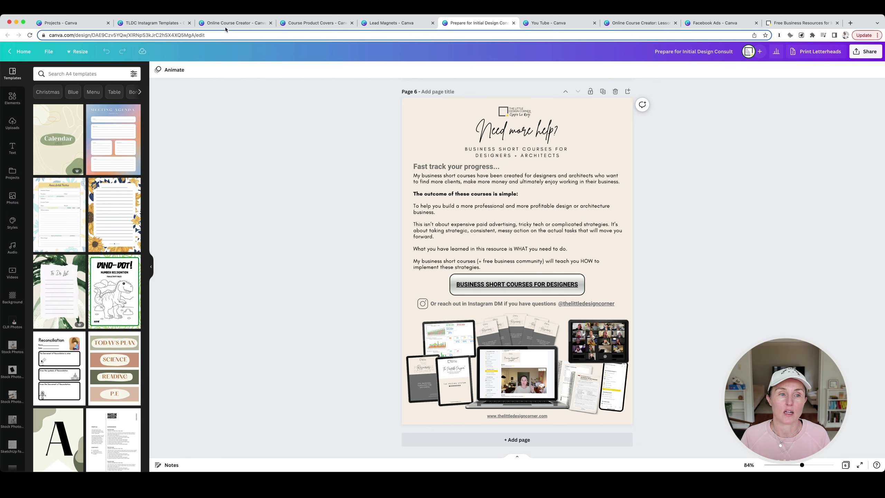
pyautogui.click(86, 25)
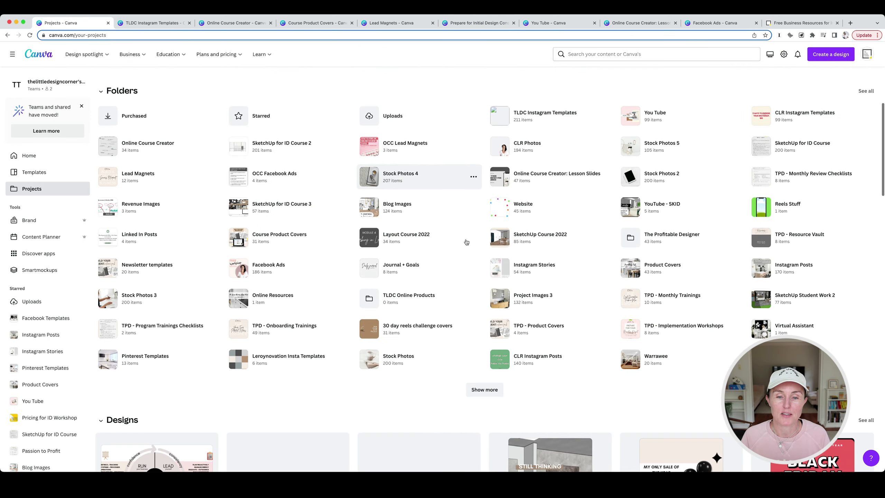
pyautogui.click(397, 24)
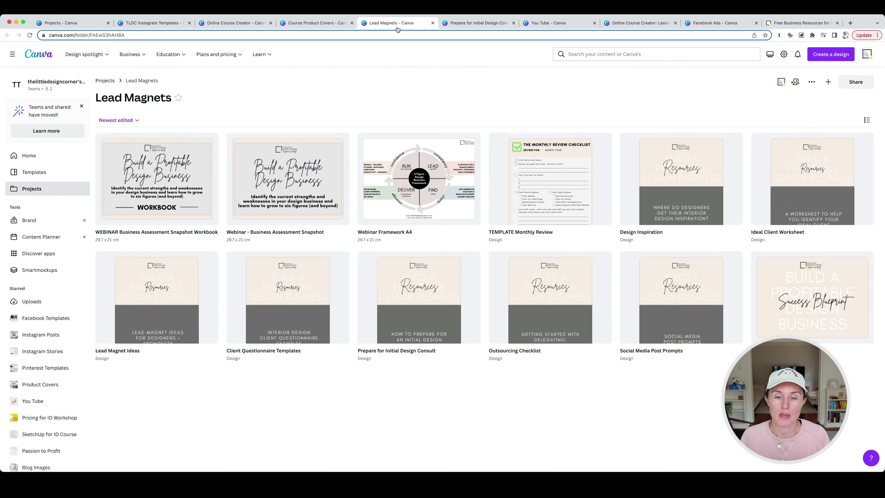
pyautogui.click(476, 25)
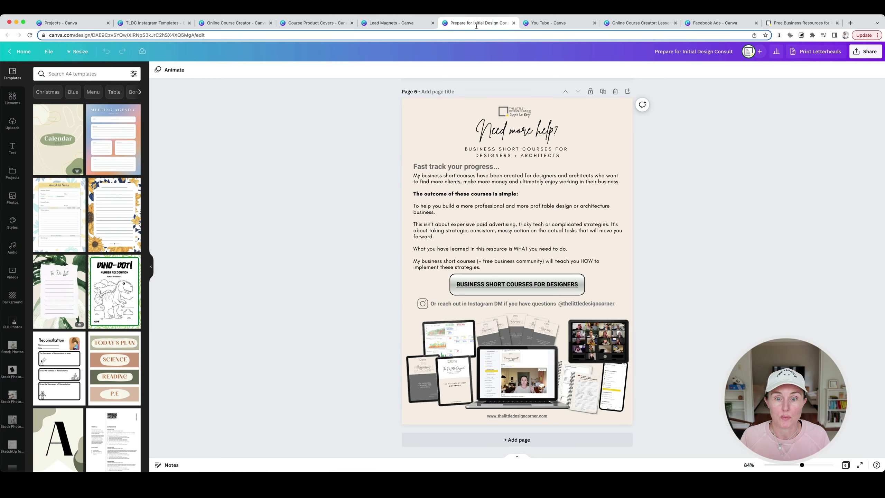
pyautogui.click(512, 23)
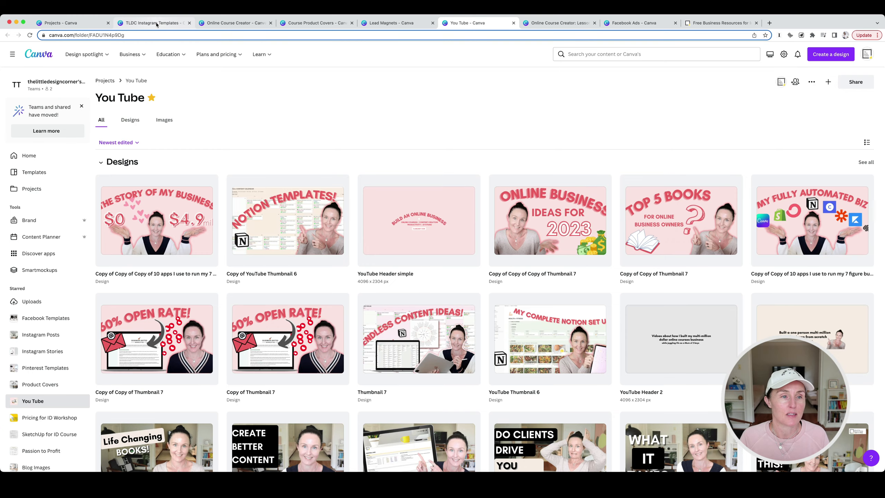
pyautogui.click(397, 23)
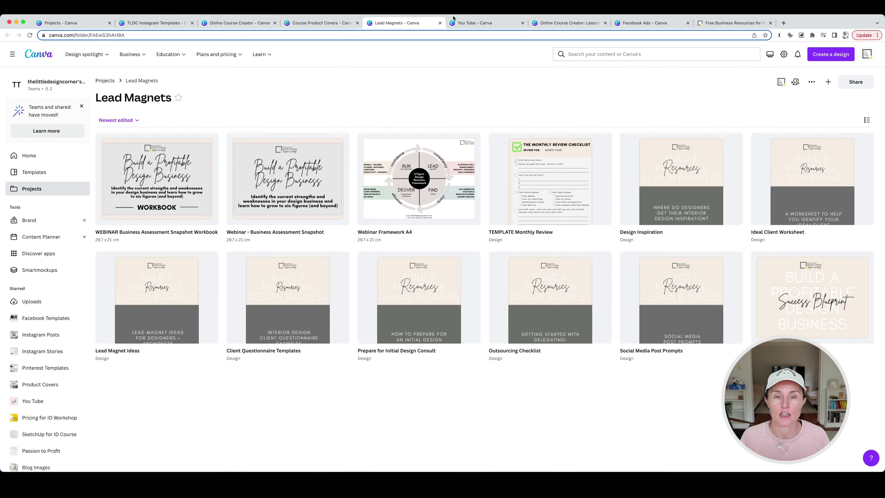
# - Switch to the You Tube folder and look through its recent thumbnail and channel header designs
pyautogui.click(465, 23)
pyautogui.scroll(-3, 520, 196)
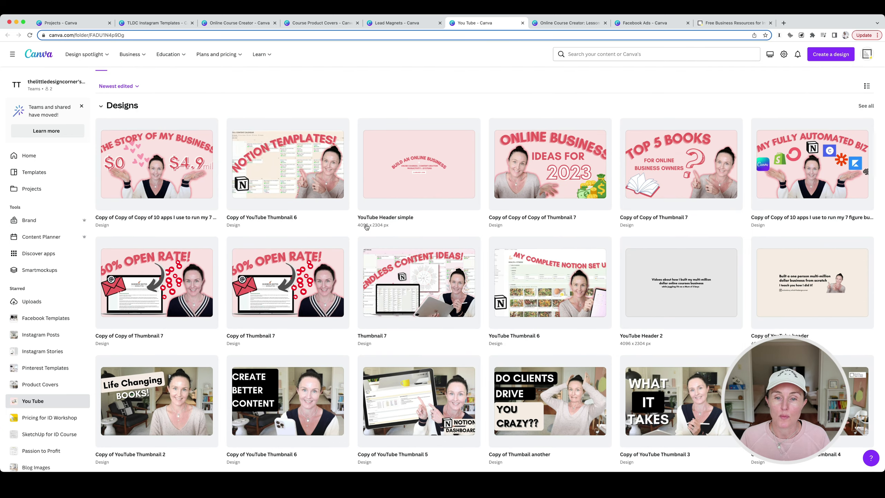
pyautogui.scroll(-3, 366, 227)
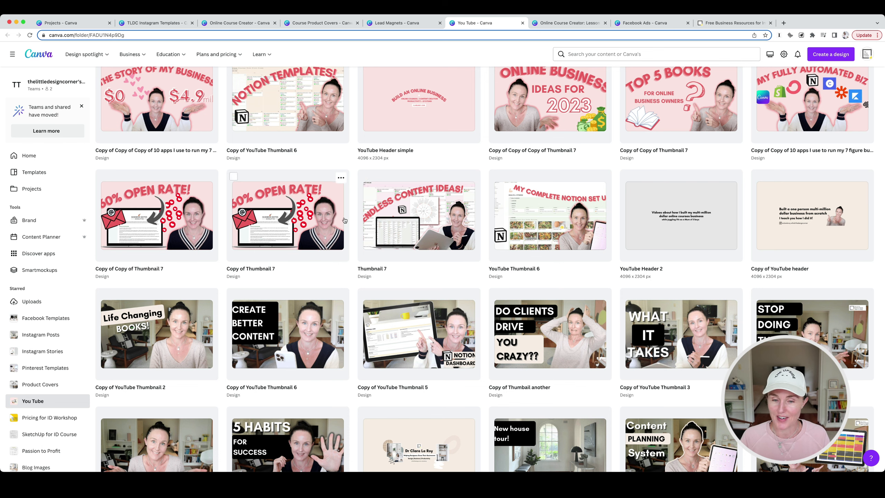
pyautogui.scroll(-15, 361, 219)
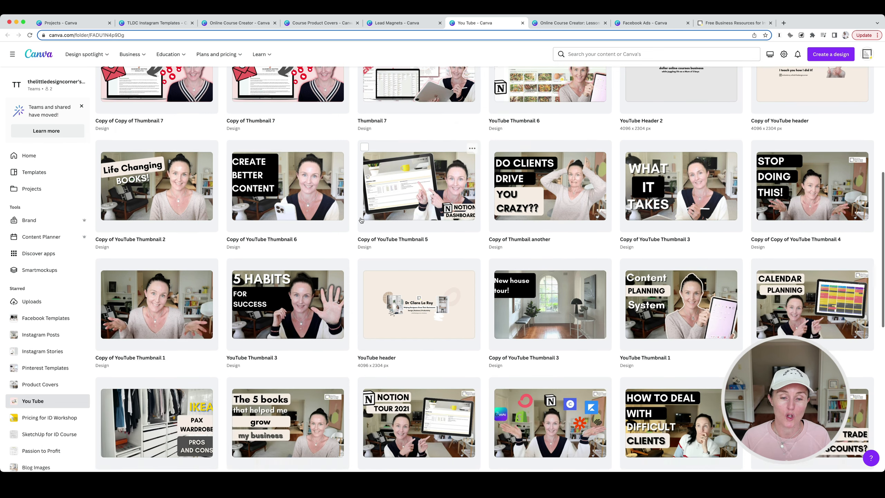
pyautogui.scroll(-3, 361, 219)
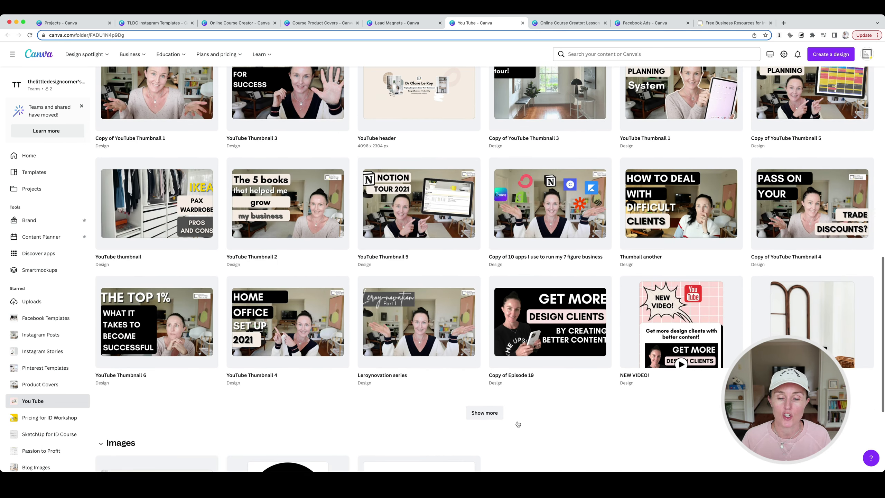
# - Load more designs in the You Tube folder and examine how the thumbnail and title slide styles vary among the older ones
pyautogui.click(487, 415)
pyautogui.scroll(-2, 479, 356)
pyautogui.scroll(-13, 478, 347)
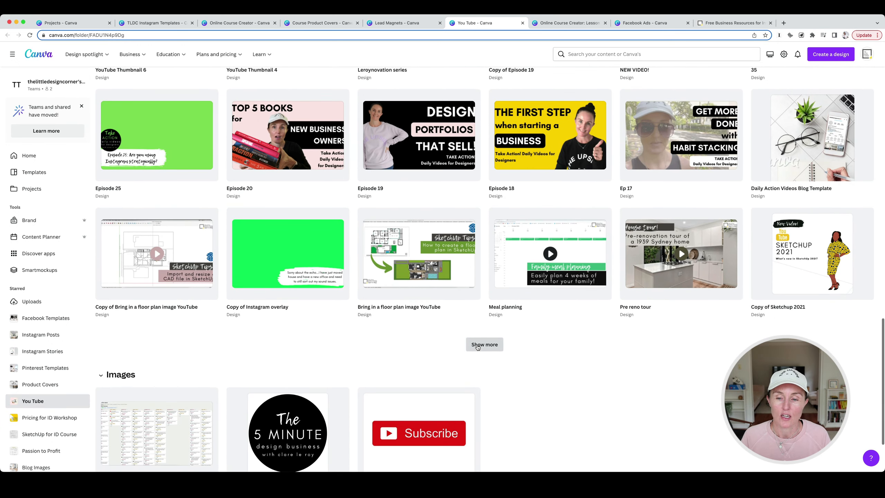
pyautogui.click(477, 347)
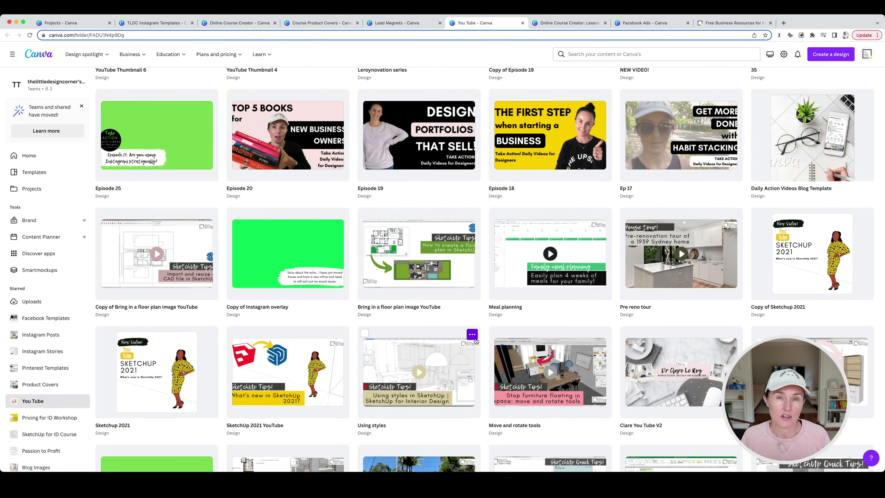
pyautogui.scroll(-7, 475, 340)
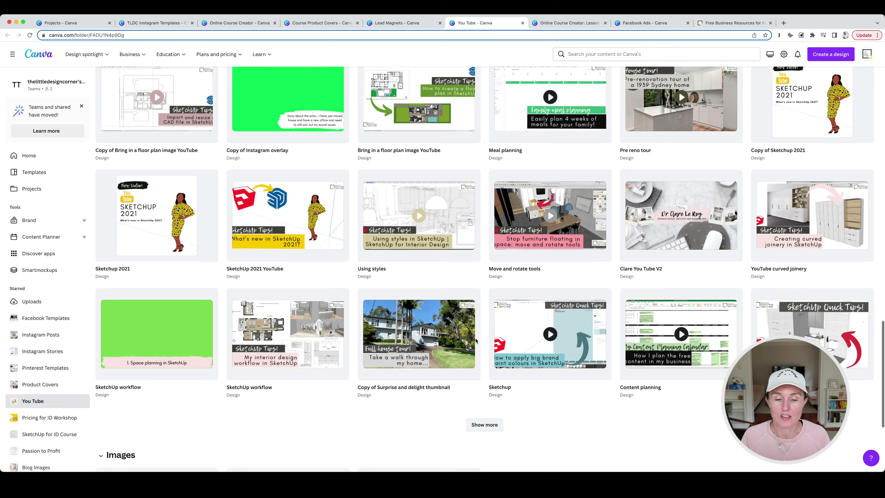
pyautogui.click(484, 424)
pyautogui.scroll(-8, 484, 424)
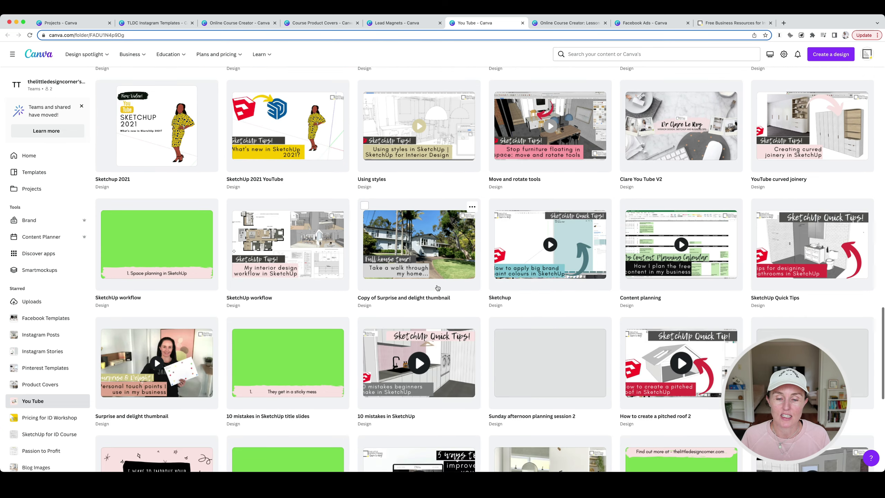
pyautogui.scroll(-2, 437, 287)
pyautogui.click(490, 427)
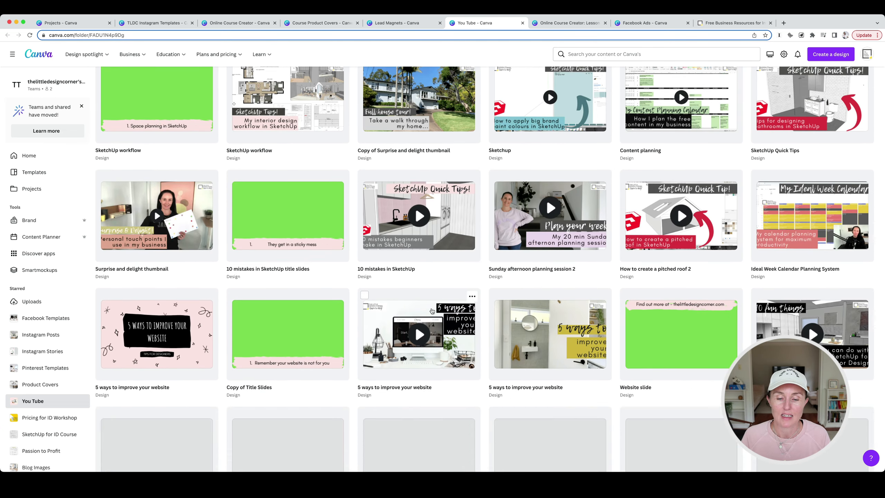
pyautogui.scroll(-11, 458, 366)
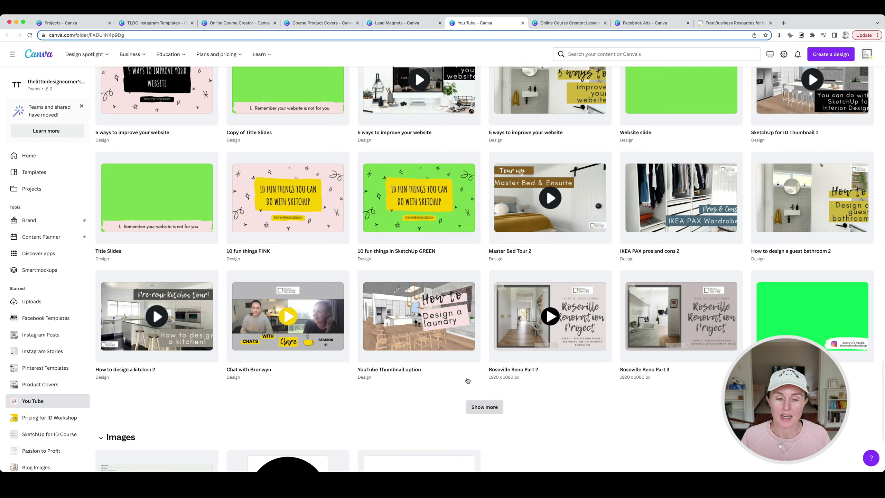
# - Load the remaining designs in the You Tube folder, look over the oldest thumbnails and overlays, and return to the newest ones
pyautogui.click(485, 407)
pyautogui.scroll(-11, 446, 331)
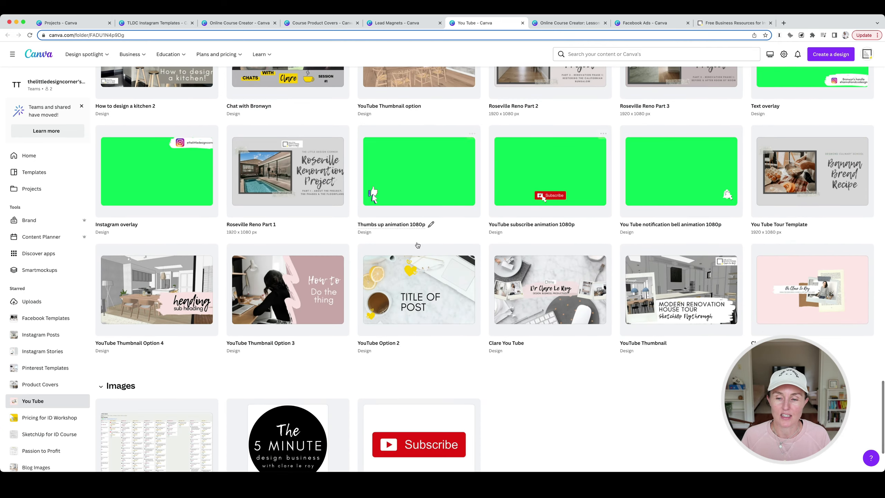
pyautogui.scroll(20, 348, 229)
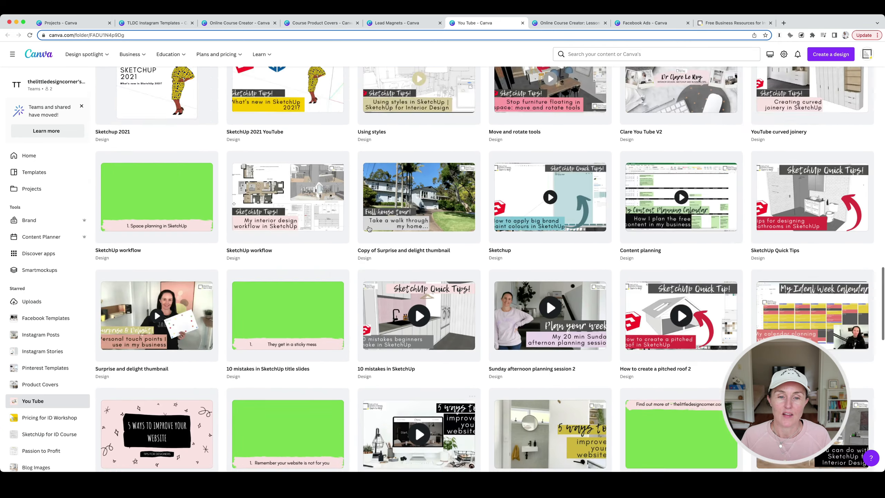
pyautogui.scroll(15, 562, 198)
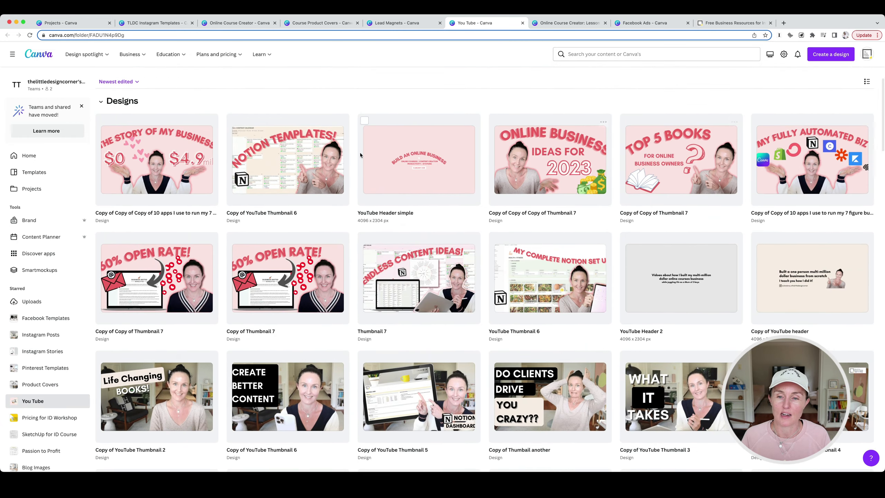
pyautogui.scroll(2, 605, 264)
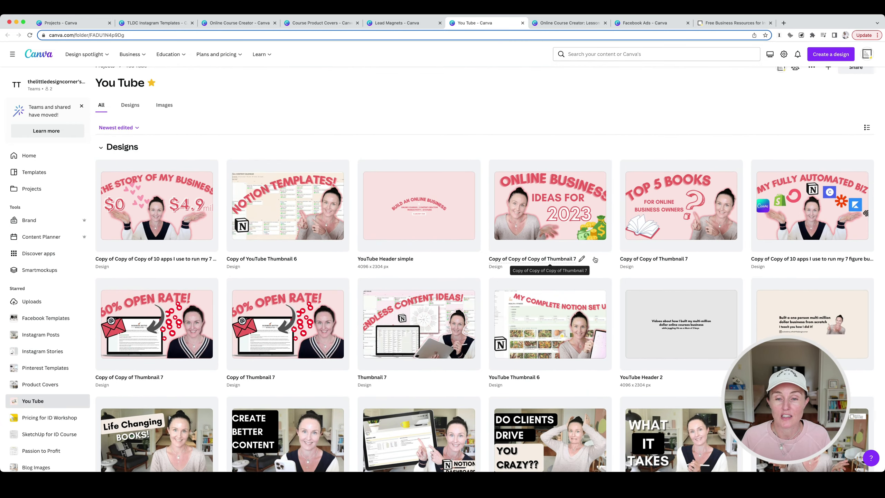
pyautogui.scroll(1, 596, 259)
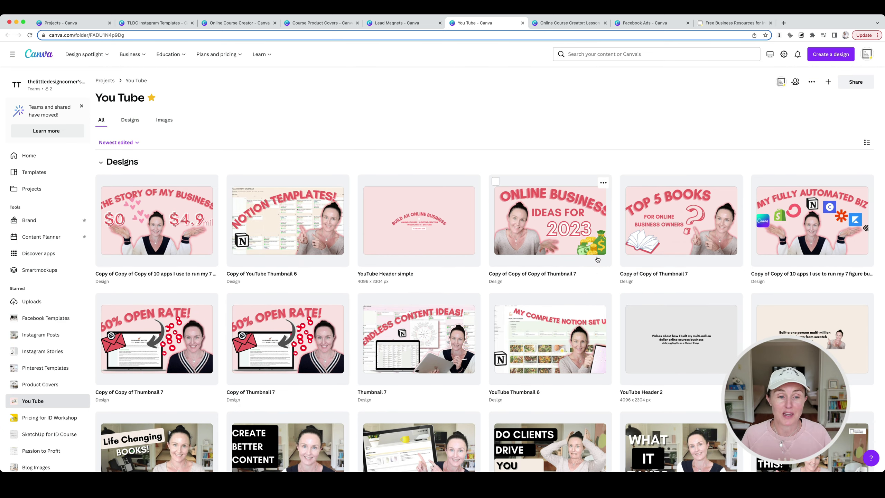
pyautogui.scroll(-5, 564, 153)
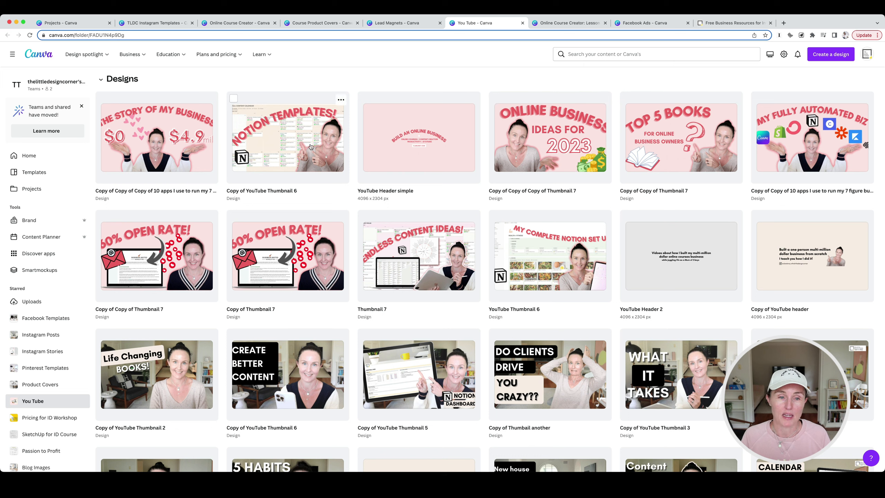
# - Show the Make a copy option for the "The Story of My Business" thumbnail and dismiss its options
pyautogui.click(211, 100)
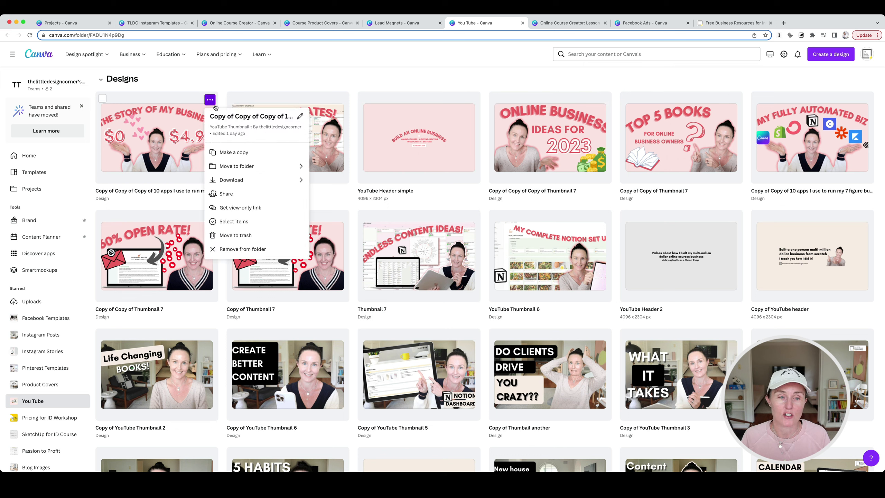
pyautogui.click(227, 150)
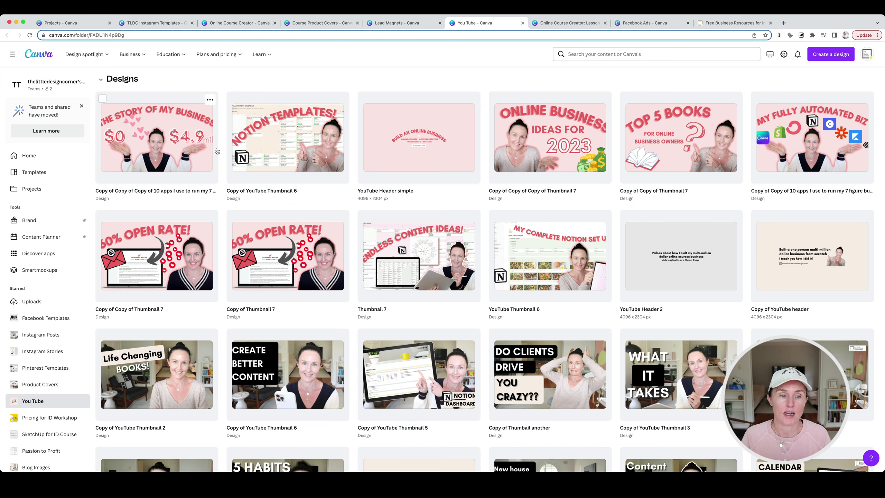
pyautogui.click(210, 100)
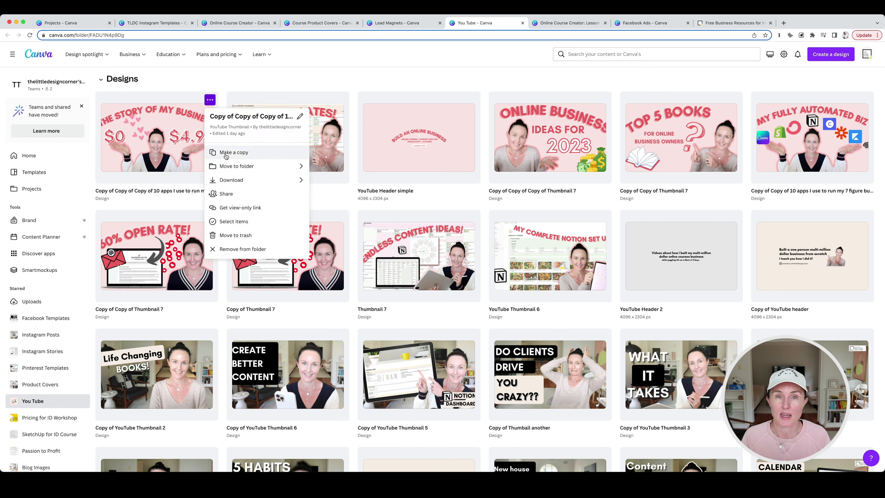
pyautogui.click(278, 80)
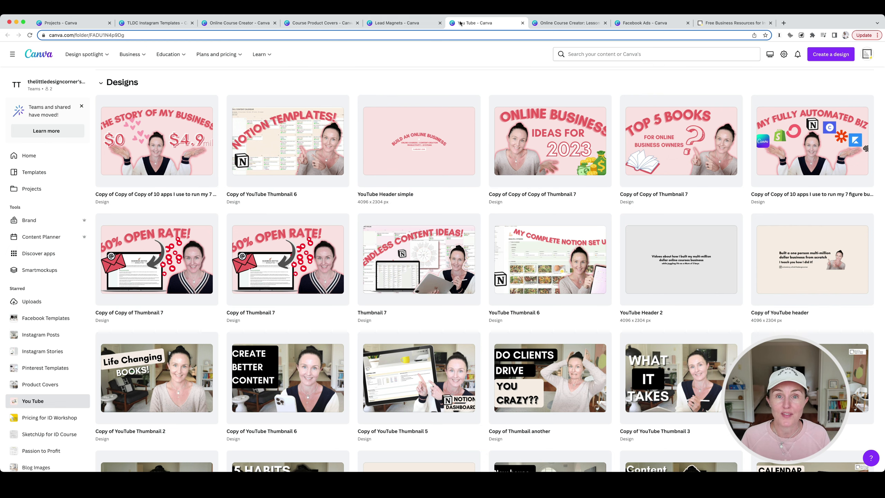
# - Switch to the Online Course Creator: Lesson Slides folder and look through its lesson slide decks down to the end
pyautogui.click(547, 24)
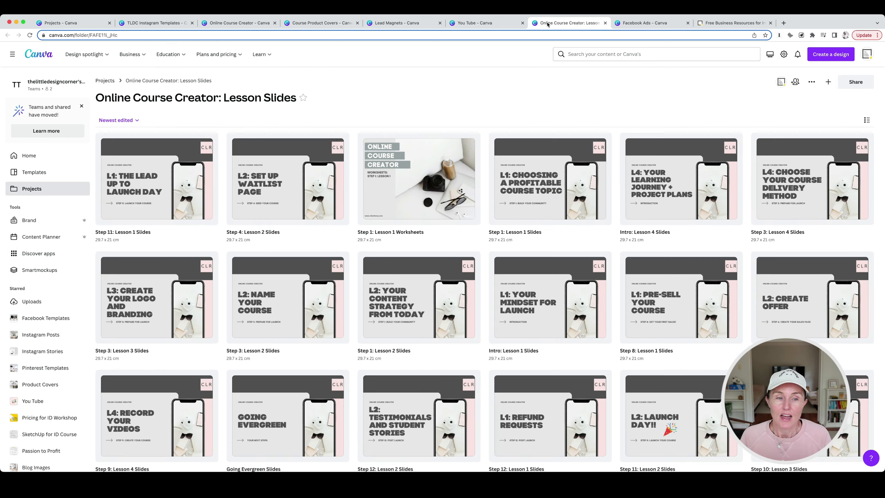
pyautogui.scroll(-3, 545, 119)
pyautogui.scroll(3, 550, 122)
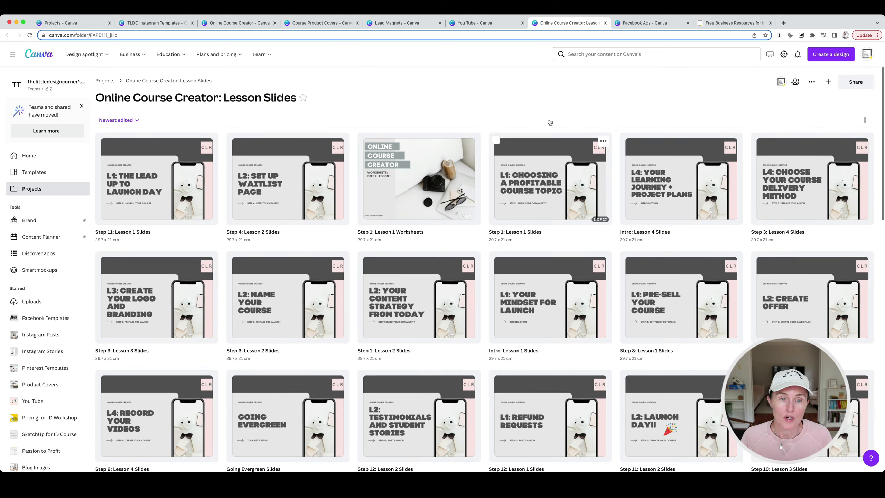
pyautogui.scroll(-6, 545, 123)
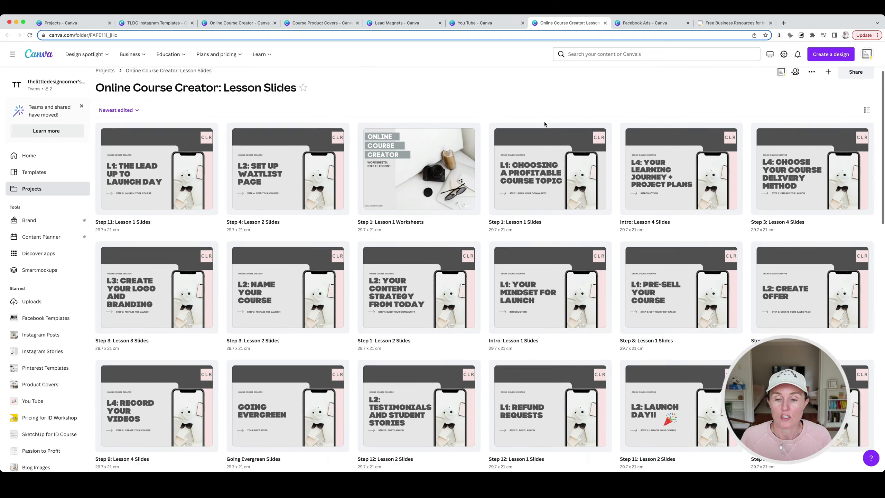
pyautogui.scroll(-10, 544, 124)
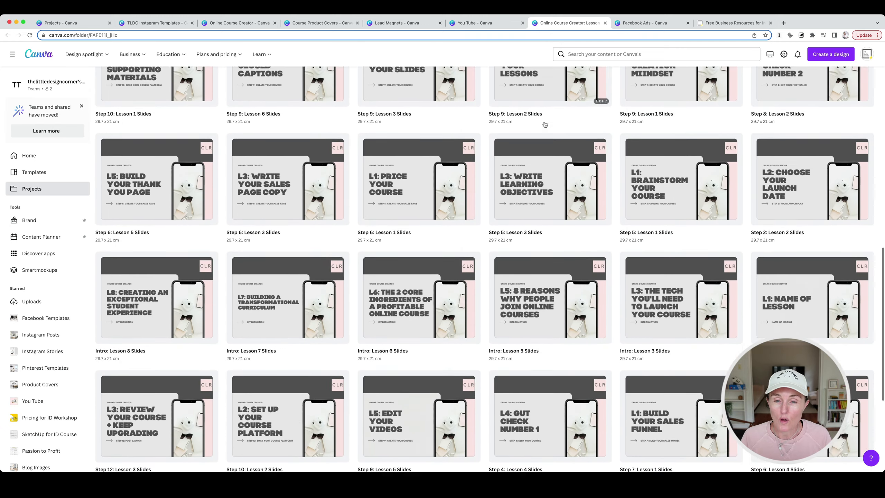
pyautogui.scroll(-1, 546, 125)
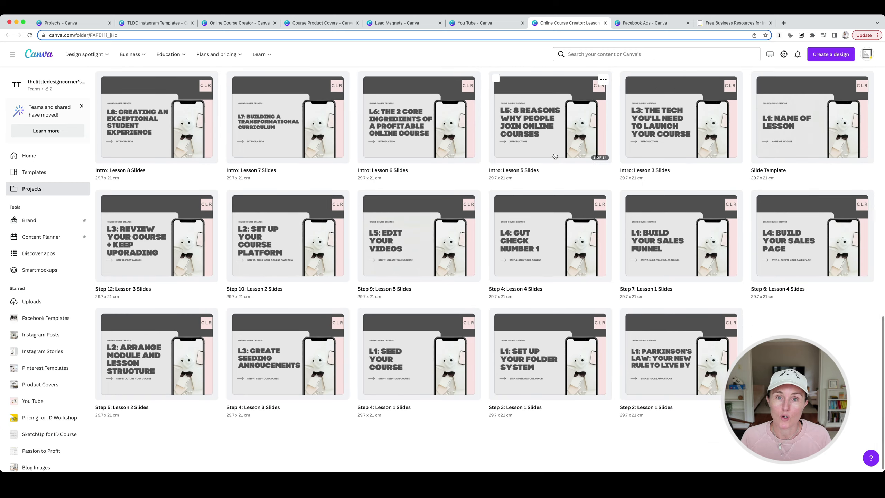
# - Examine how consistent the lesson slide covers are by going back up through the folder and down to its last decks
pyautogui.scroll(1, 554, 156)
pyautogui.scroll(-2, 554, 156)
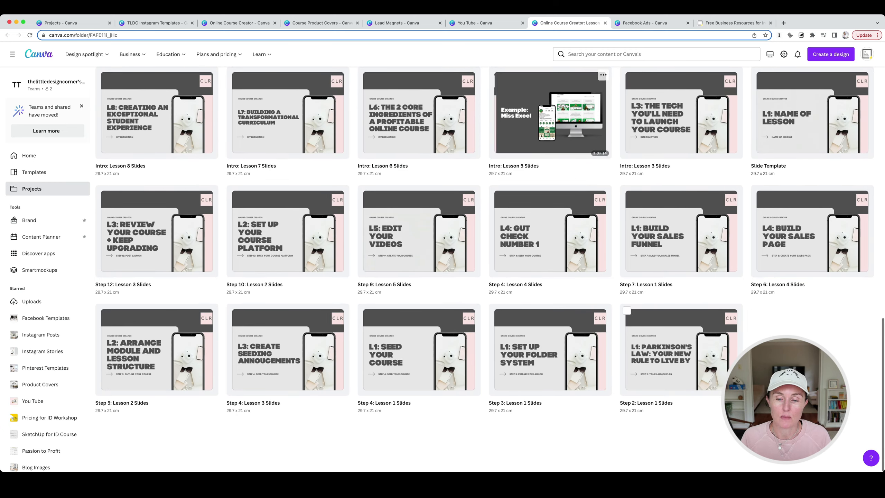
pyautogui.scroll(1, 755, 343)
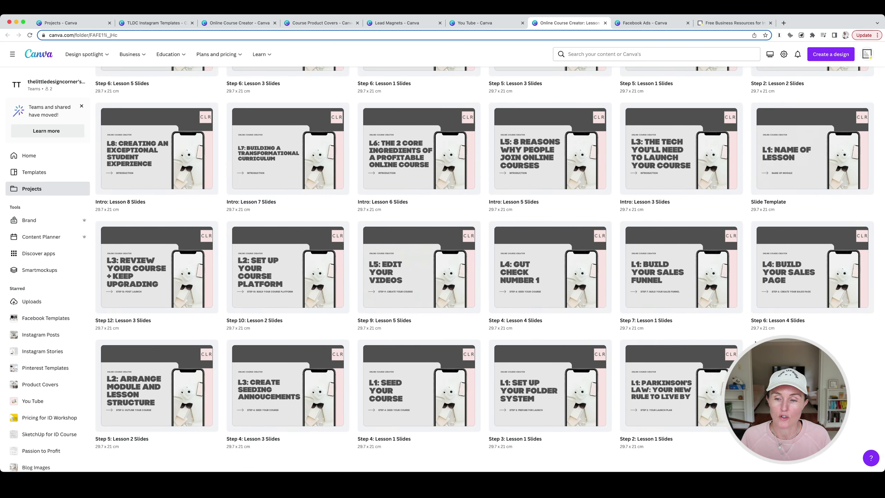
pyautogui.scroll(3, 755, 342)
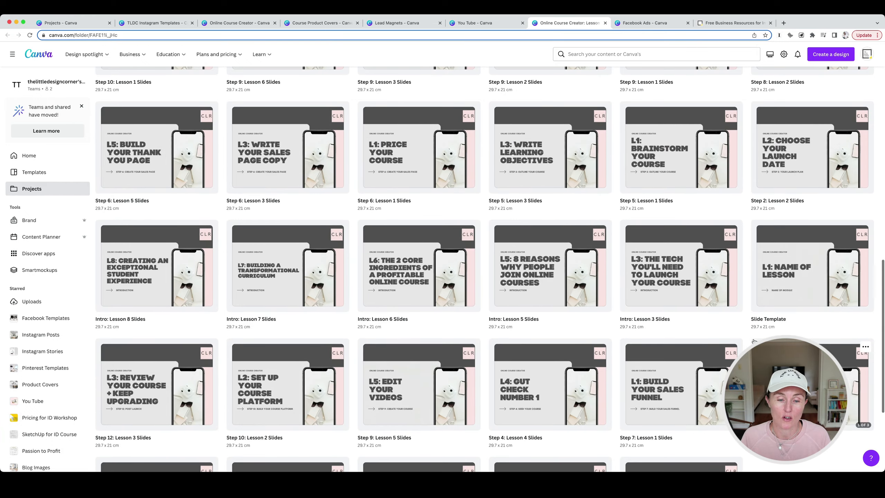
pyautogui.scroll(10, 754, 342)
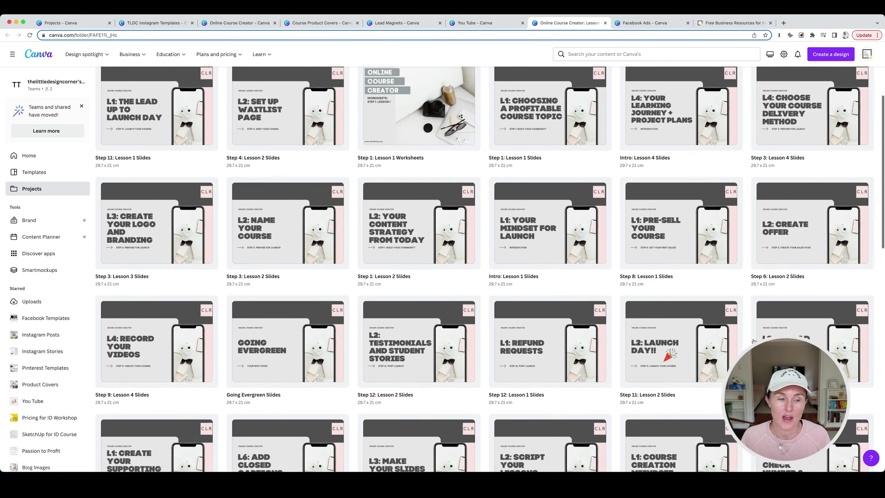
pyautogui.scroll(2, 754, 342)
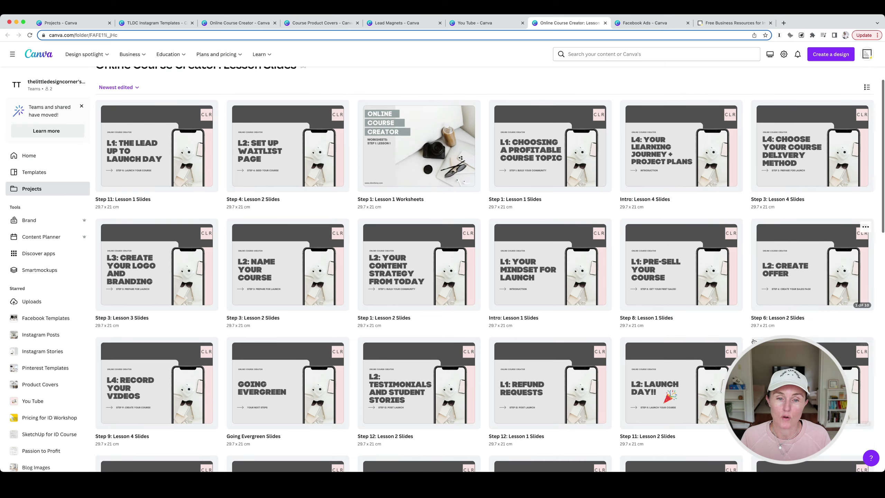
pyautogui.scroll(-1, 753, 342)
pyautogui.scroll(-15, 753, 341)
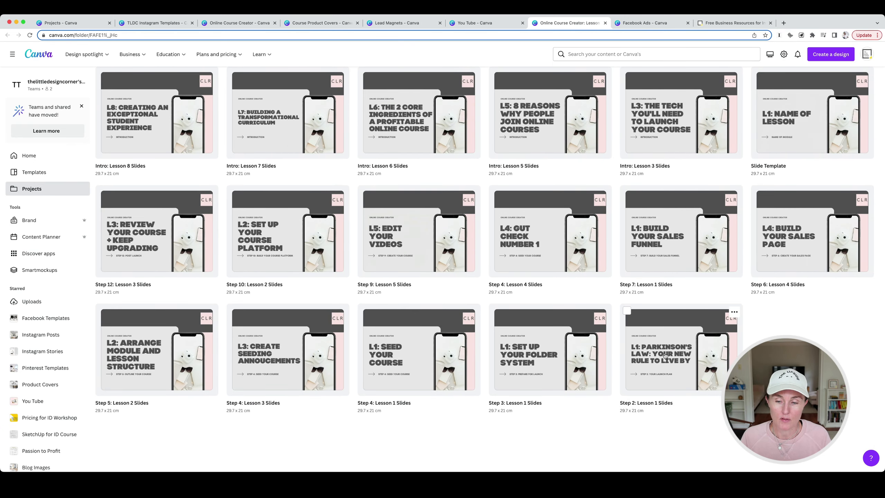
# - Open the Step 2: Lesson 1 Slides design, skim its pages through the course project plans page, and close it
pyautogui.click(665, 355)
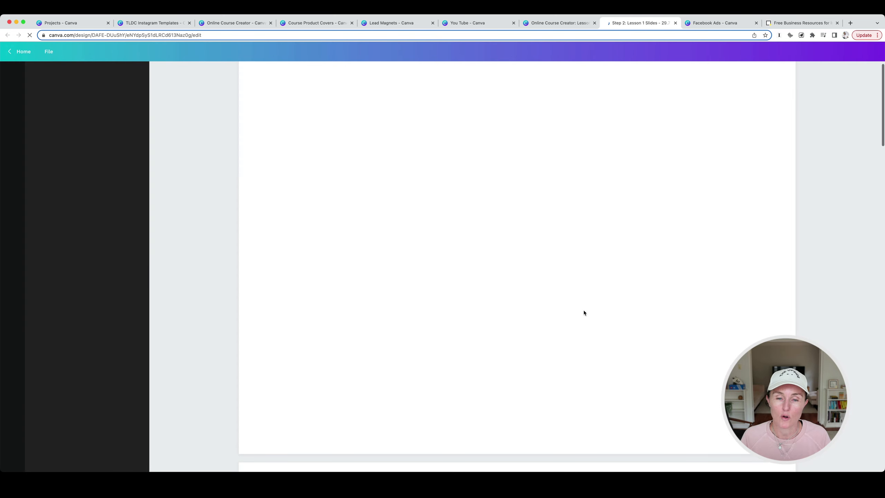
pyautogui.scroll(-3, 584, 312)
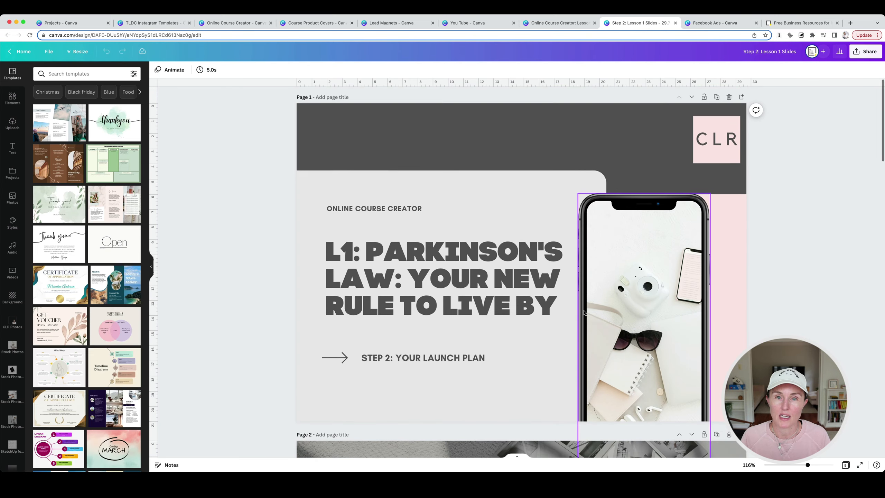
pyautogui.scroll(-20, 584, 312)
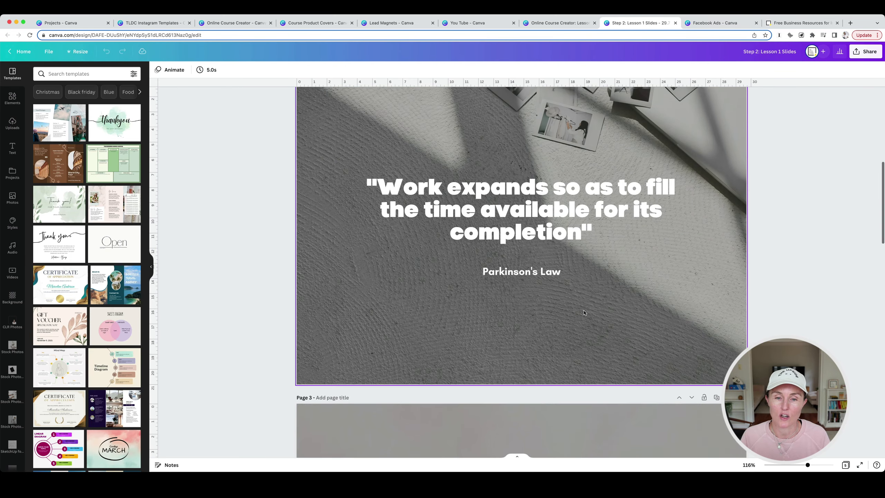
pyautogui.scroll(-20, 584, 313)
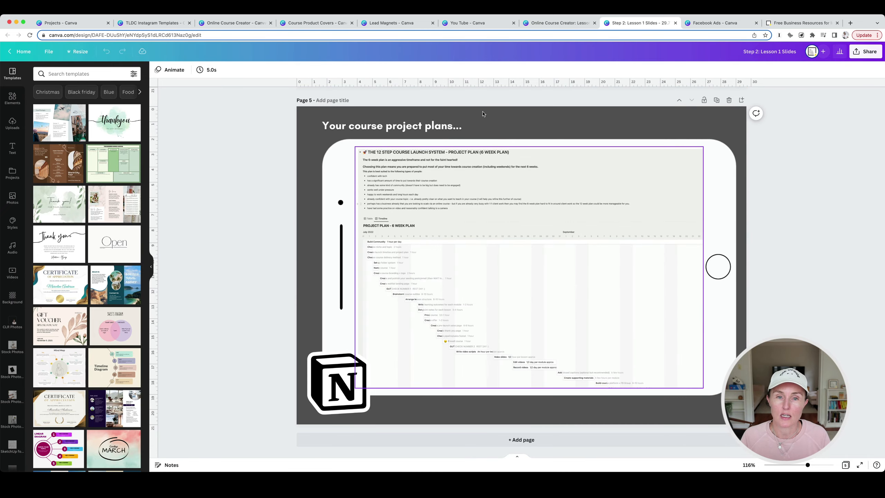
pyautogui.click(675, 23)
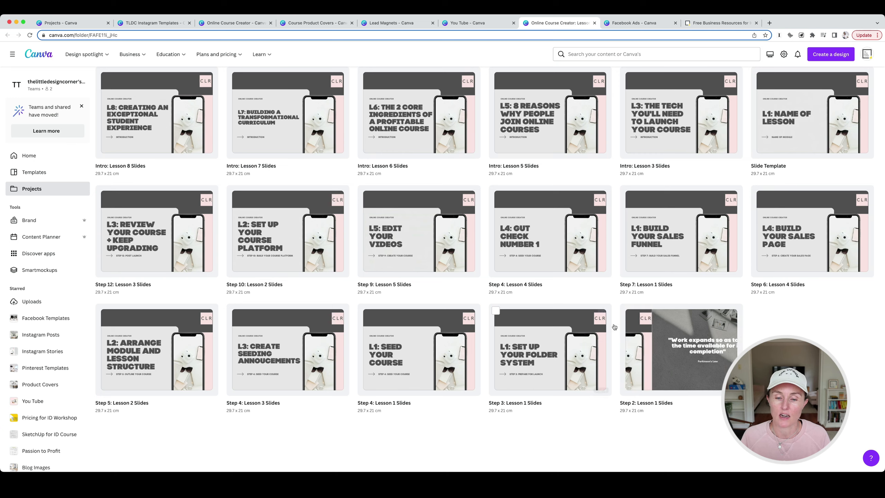
# - Find the Slide Template design among the lesson slide decks and open it
pyautogui.scroll(10, 178, 385)
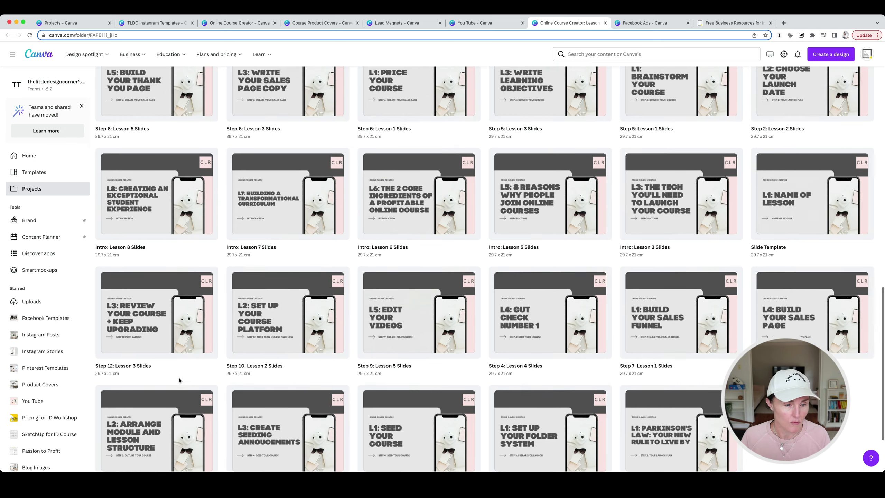
pyautogui.scroll(2, 179, 373)
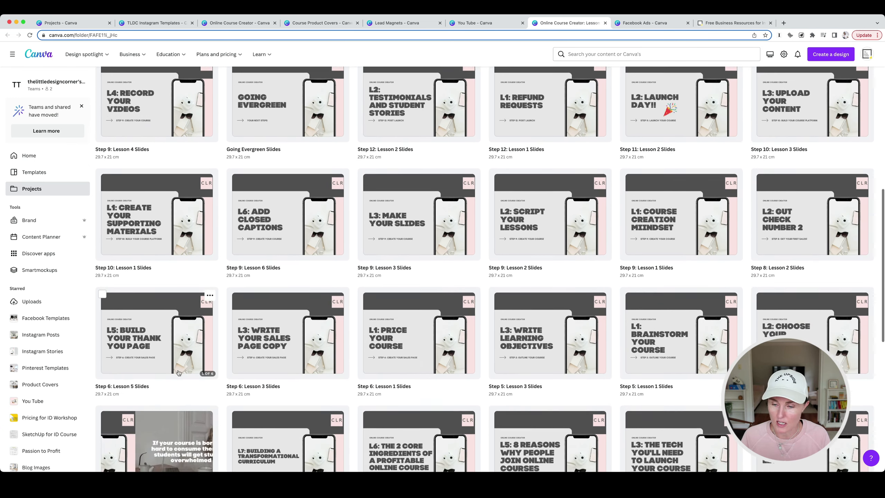
pyautogui.scroll(-5, 633, 307)
pyautogui.click(789, 221)
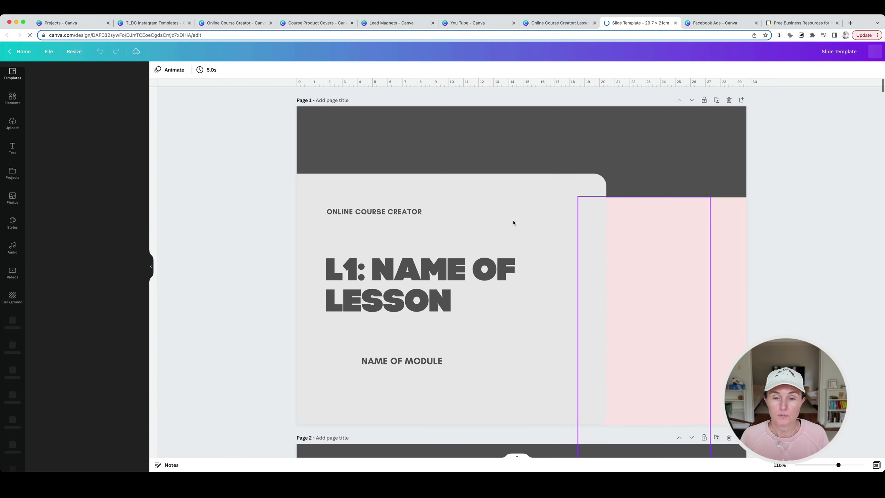
# - Examine the Slide Template's cover page with its course, lesson and module name placeholders
pyautogui.scroll(-2, 517, 221)
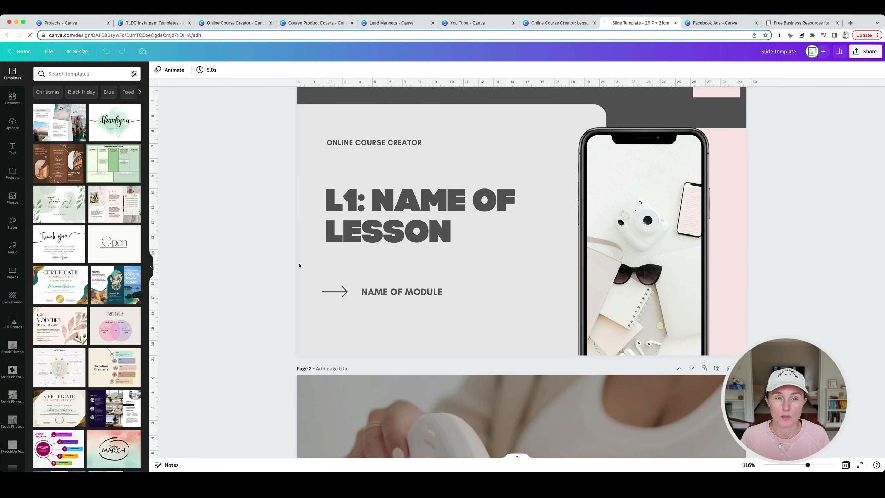
pyautogui.scroll(2, 505, 211)
pyautogui.scroll(-3, 506, 213)
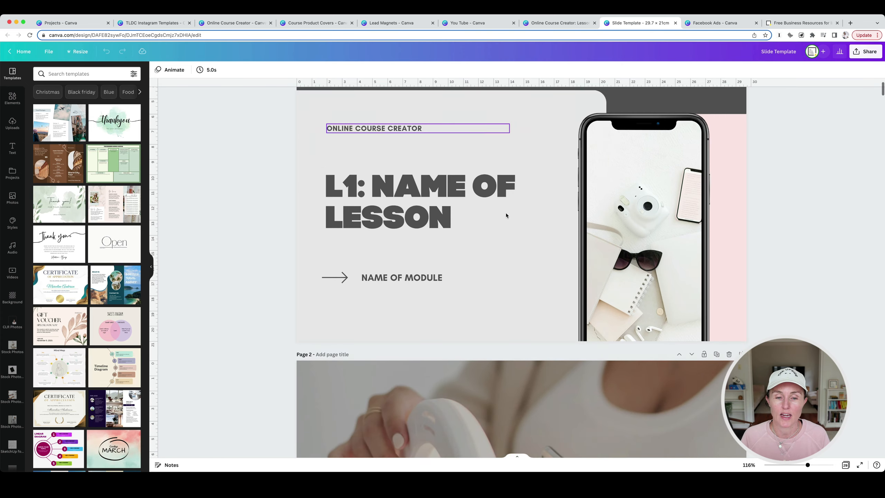
pyautogui.scroll(-2, 506, 214)
pyautogui.scroll(3, 506, 215)
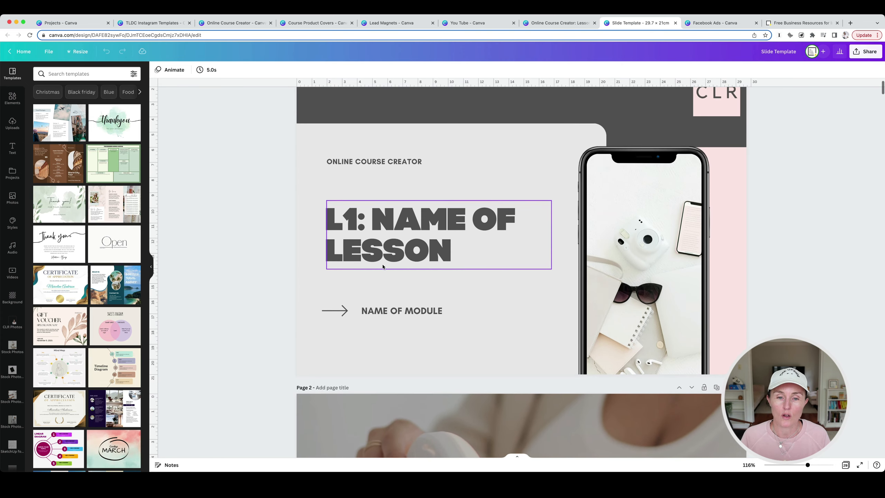
pyautogui.scroll(2, 487, 202)
# - Look through the Slide Template's page layouts from the marketing quote on page 2 to the chair photo layout on page 16
pyautogui.scroll(-20, 441, 325)
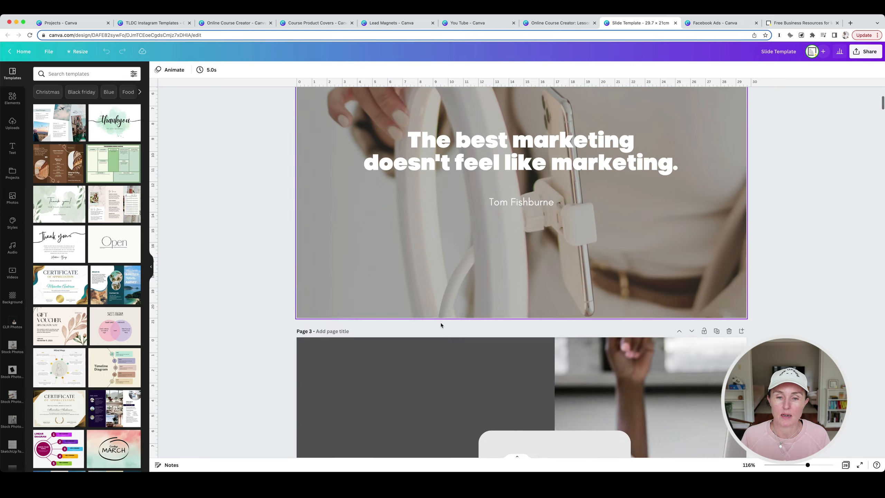
pyautogui.scroll(1, 441, 325)
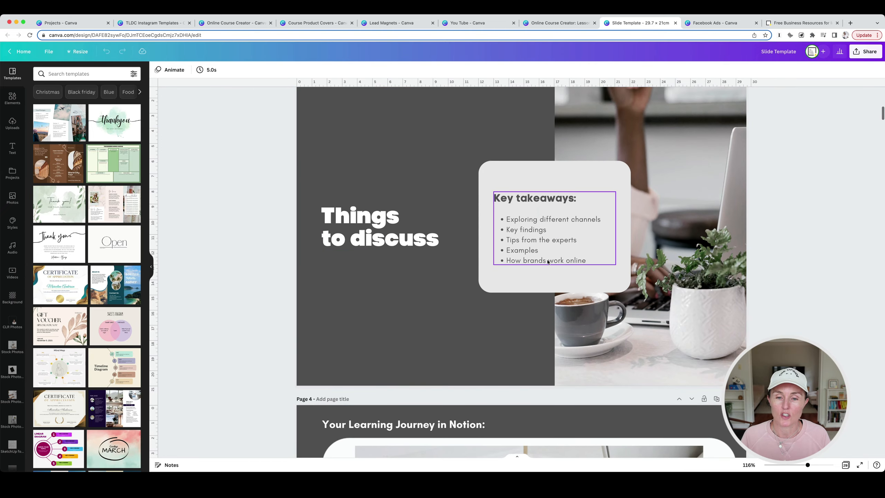
pyautogui.scroll(-20, 360, 223)
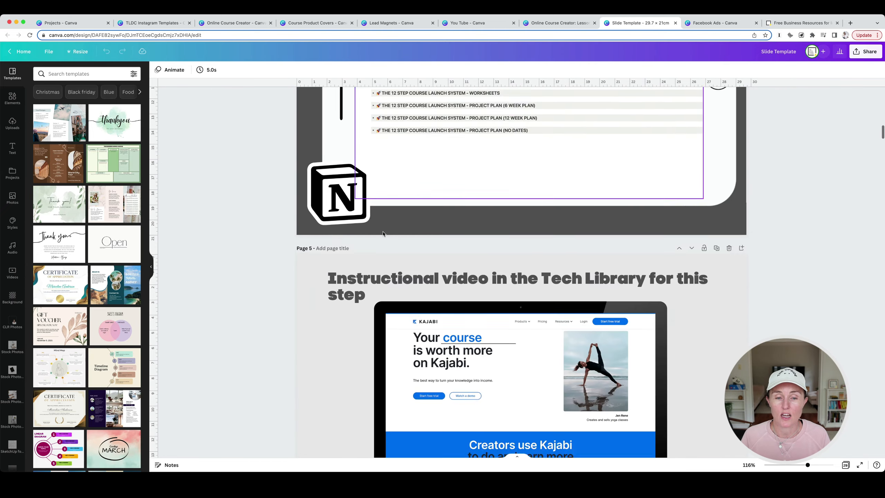
pyautogui.scroll(-20, 383, 234)
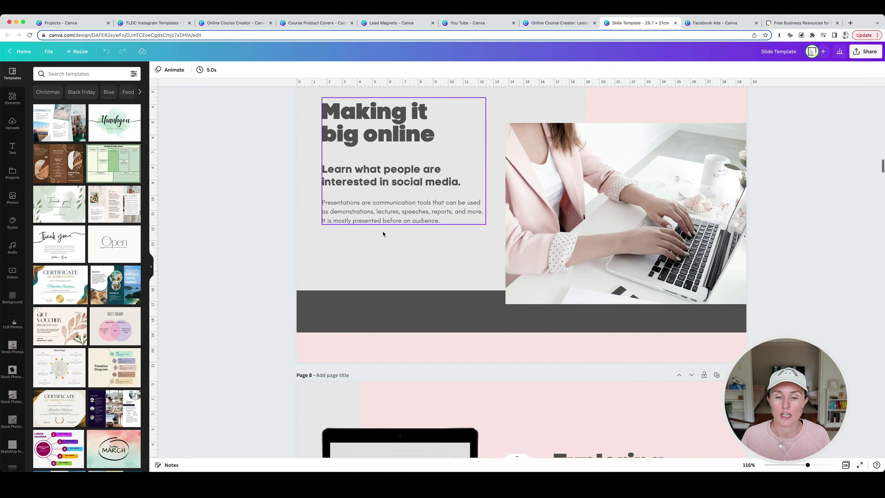
pyautogui.scroll(-15, 383, 234)
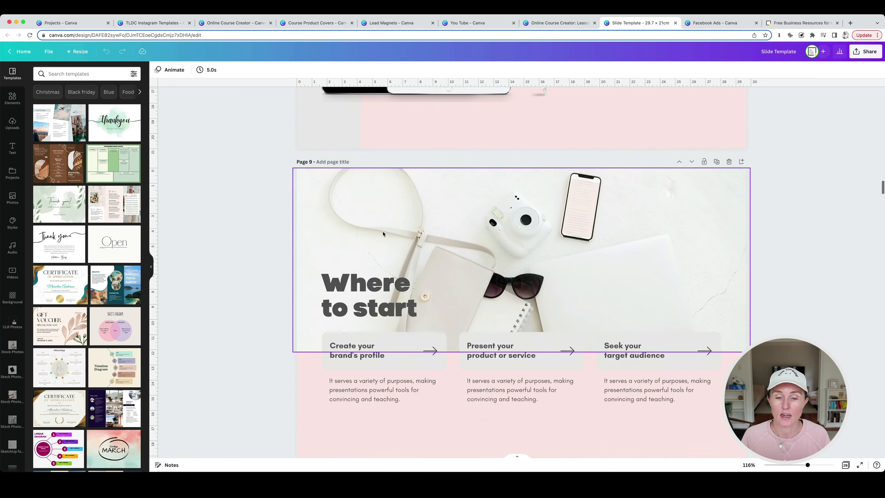
pyautogui.scroll(-10, 383, 234)
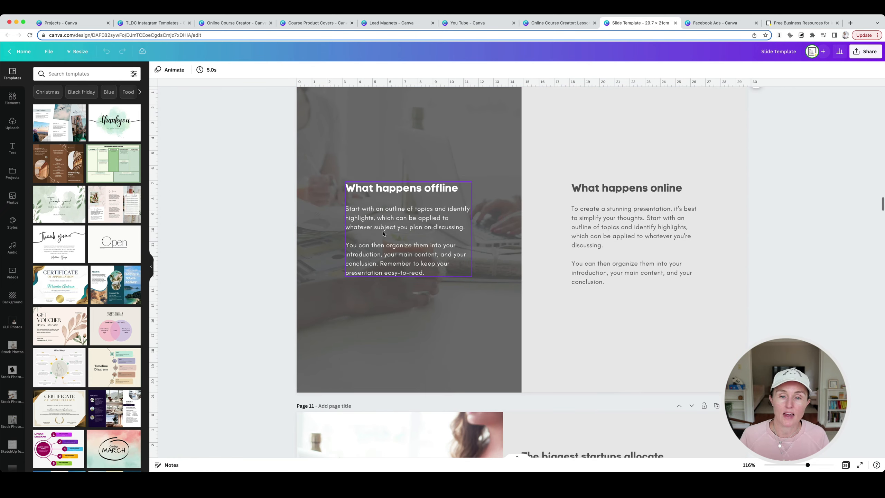
pyautogui.scroll(-10, 383, 233)
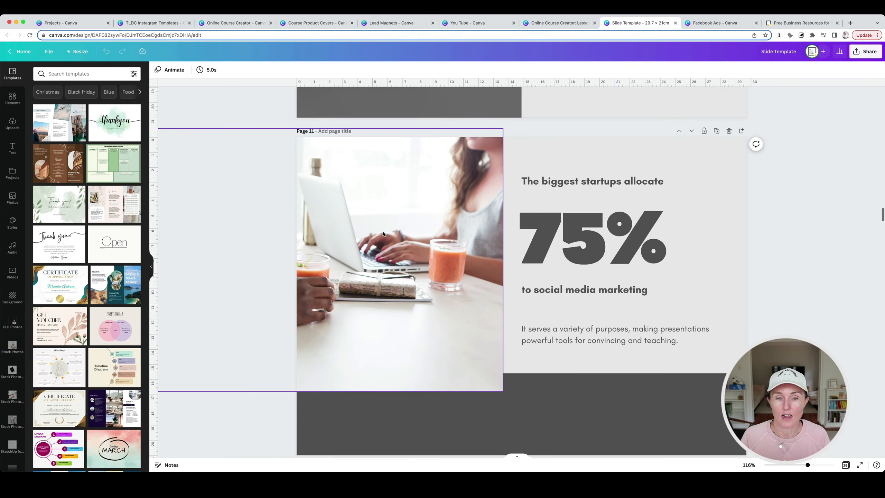
pyautogui.scroll(-10, 383, 234)
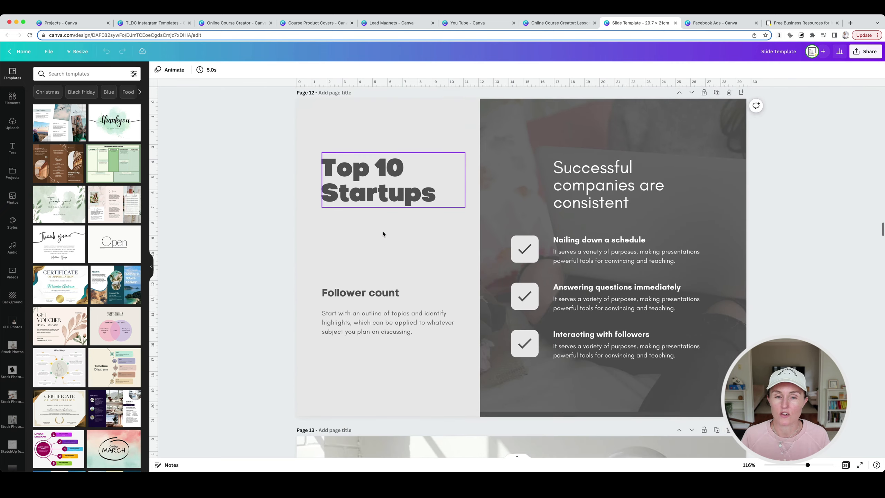
pyautogui.scroll(-10, 383, 233)
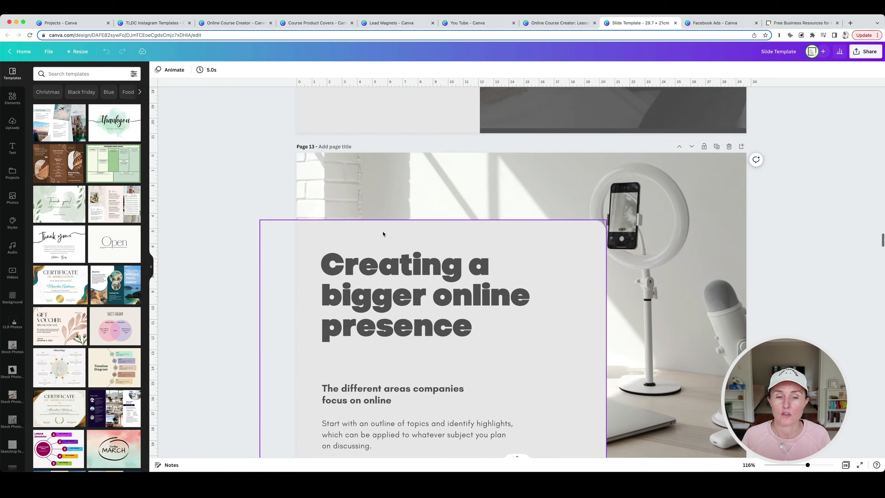
pyautogui.scroll(-10, 383, 234)
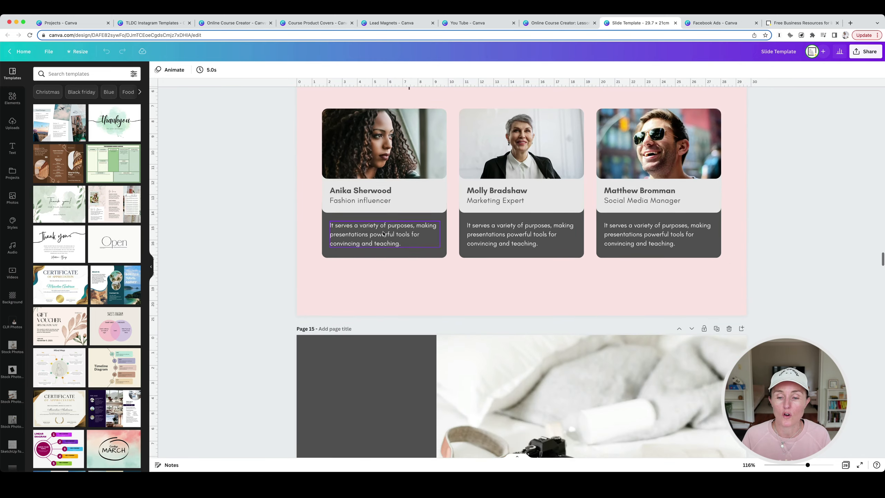
pyautogui.scroll(-10, 383, 234)
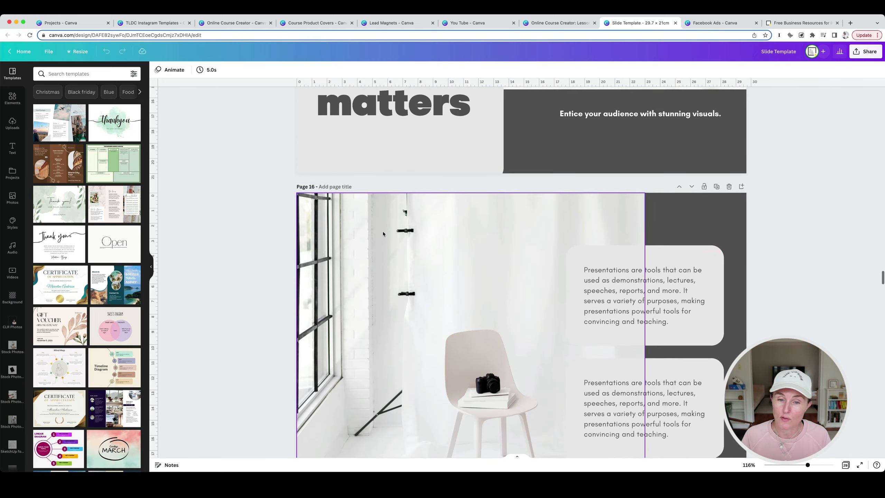
pyautogui.scroll(-2, 383, 232)
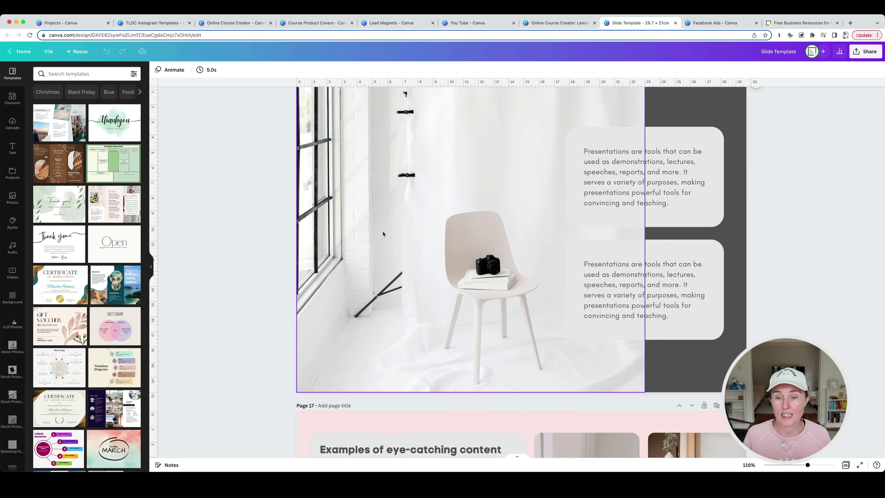
# - Review the remaining Slide Template layouts from the photo collage on page 17 through the icon list on page 22
pyautogui.scroll(-15, 383, 232)
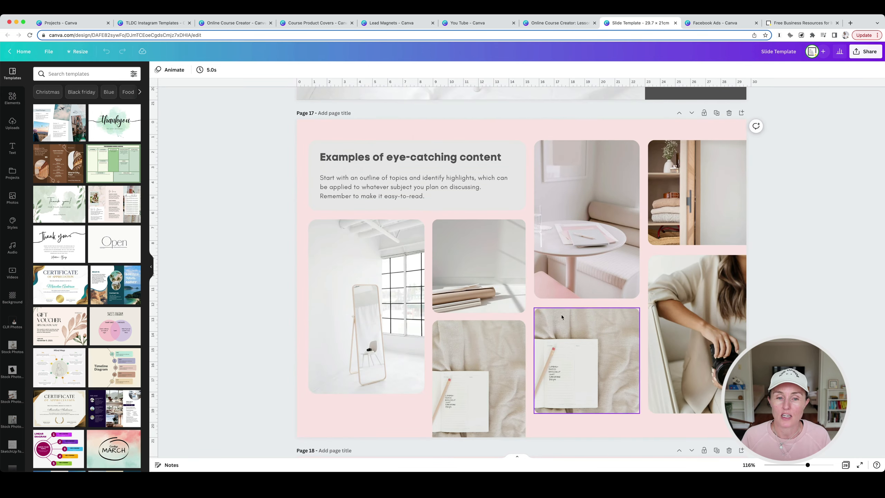
pyautogui.scroll(-14, 293, 288)
pyautogui.scroll(20, 293, 288)
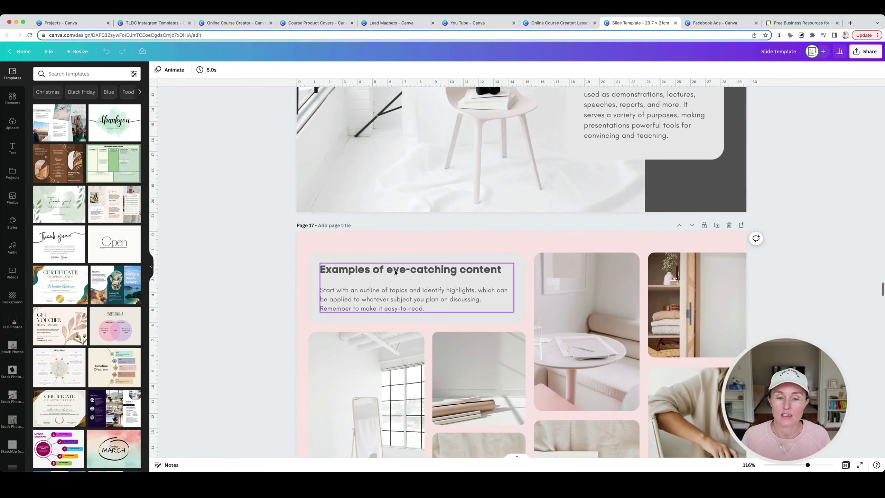
pyautogui.scroll(-20, 478, 289)
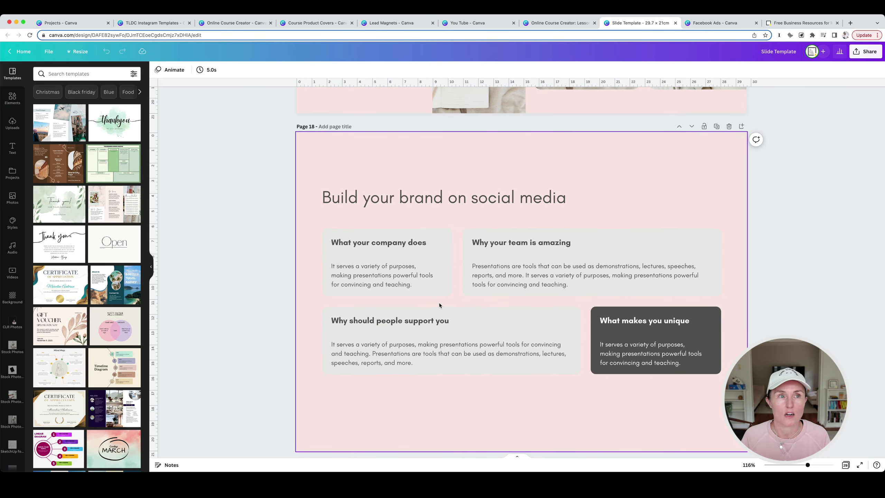
pyautogui.scroll(-15, 440, 304)
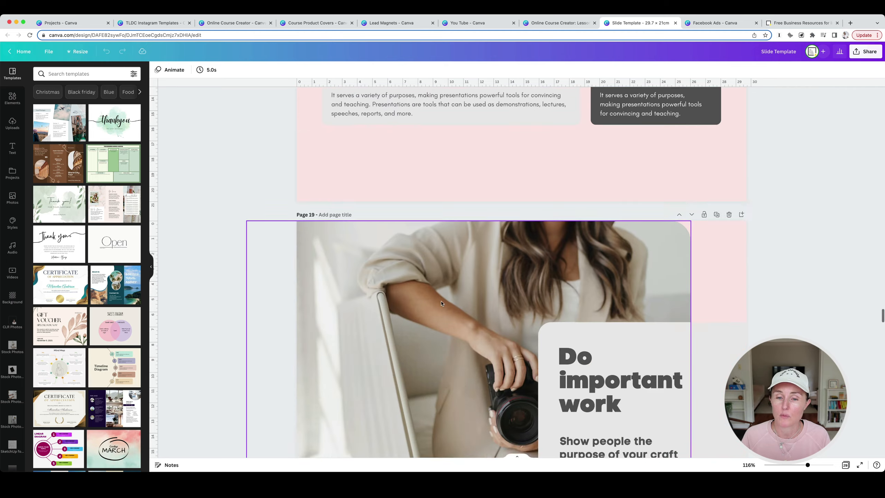
pyautogui.scroll(-15, 545, 302)
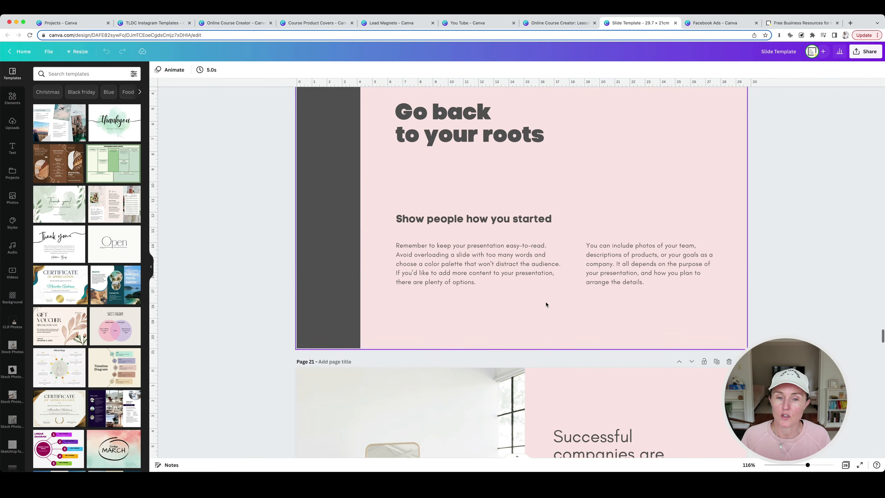
pyautogui.scroll(1, 545, 304)
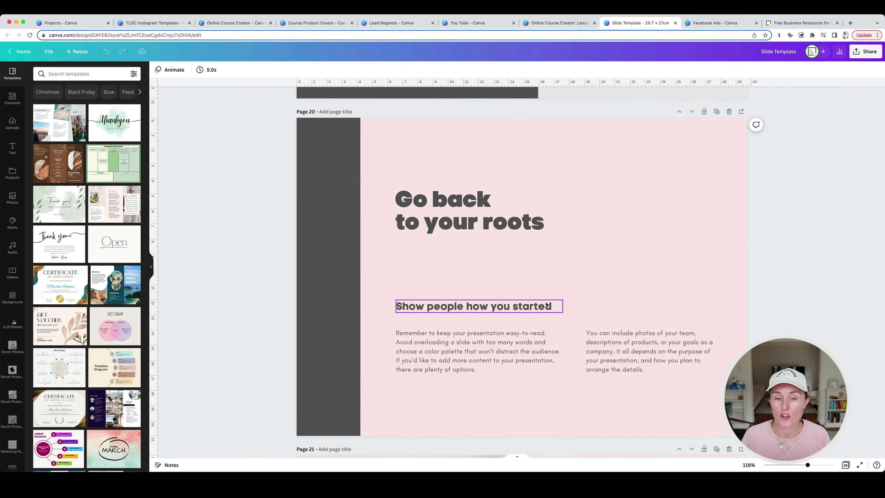
pyautogui.scroll(-20, 545, 305)
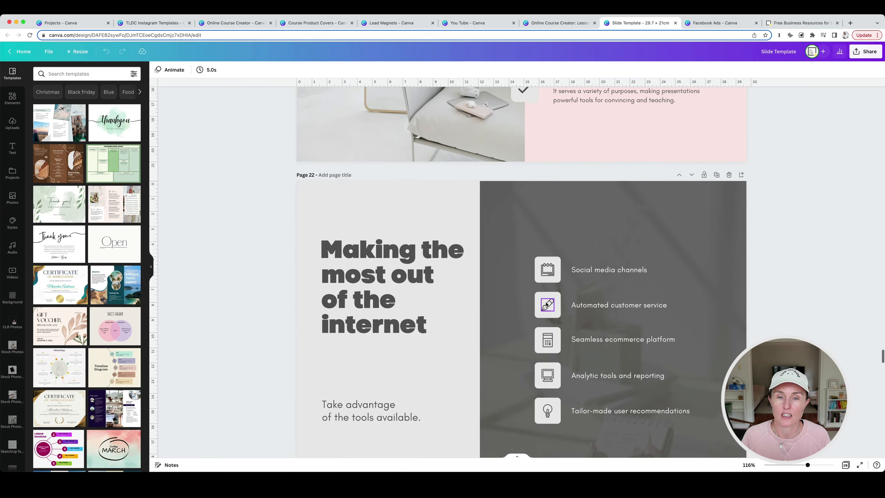
# - Return to the lesson slides folder, open the Intro: Lesson 6 Slides design and skim its three pages
pyautogui.click(557, 23)
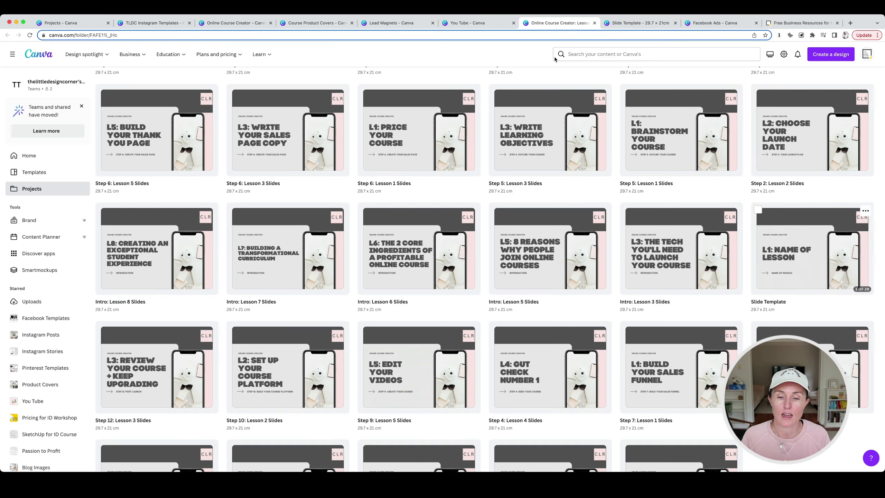
pyautogui.click(412, 271)
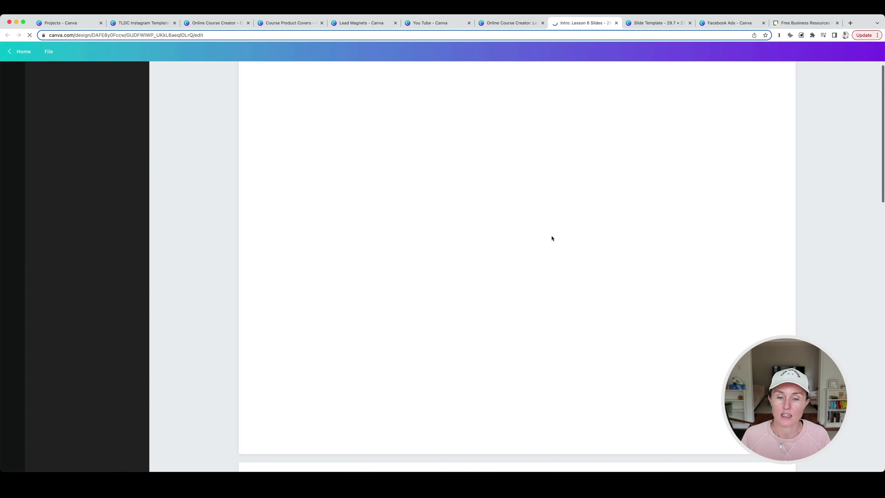
pyautogui.scroll(-10, 552, 238)
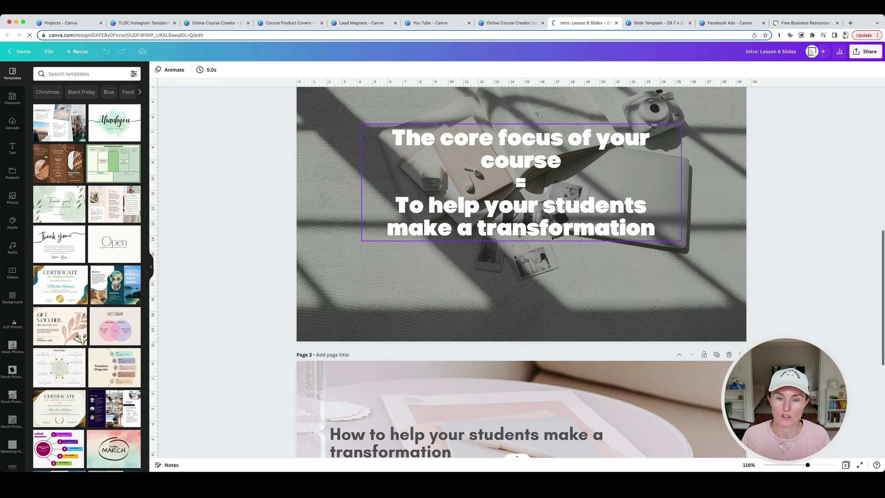
pyautogui.scroll(-5, 551, 239)
pyautogui.scroll(15, 552, 238)
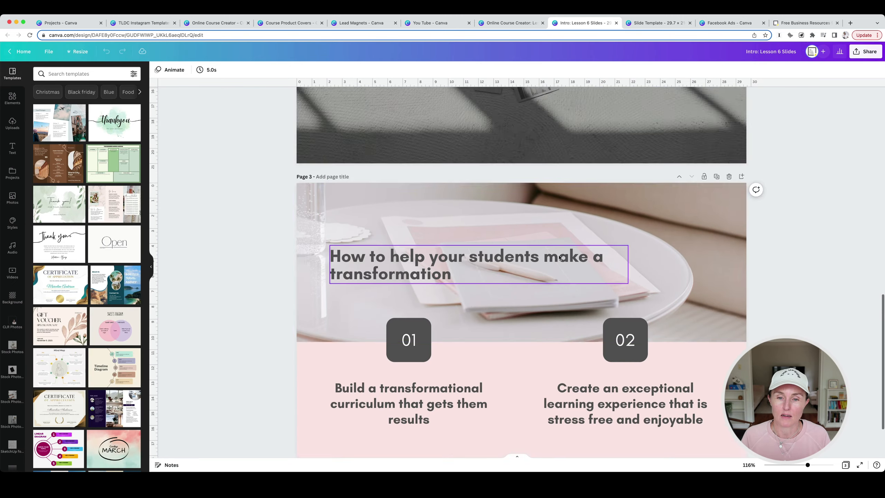
# - Open the Intro: Lesson 7 Slides from the folder, skim its curriculum design phases through page 13, and close both Intro lesson decks
pyautogui.click(509, 22)
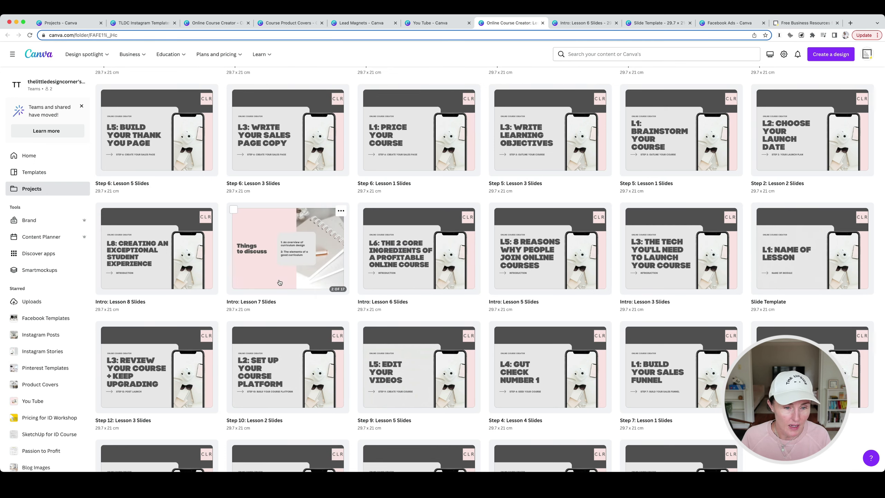
pyautogui.click(314, 282)
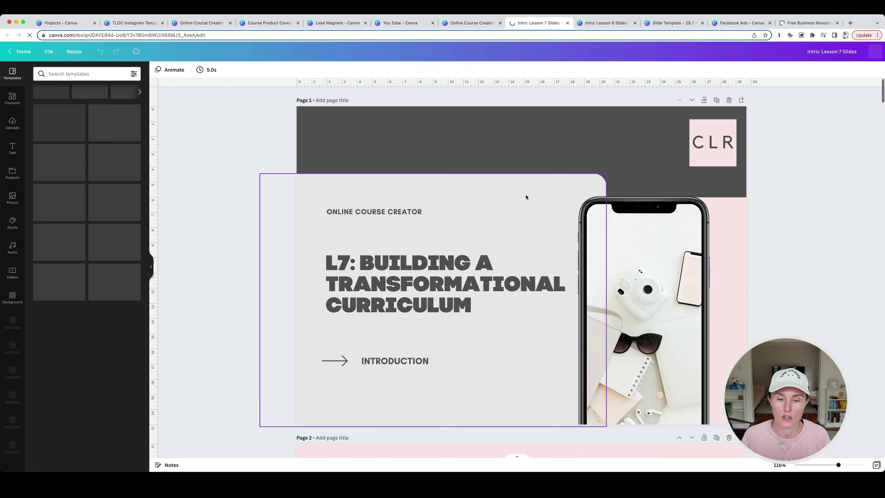
pyautogui.scroll(-10, 525, 197)
pyautogui.scroll(-20, 527, 198)
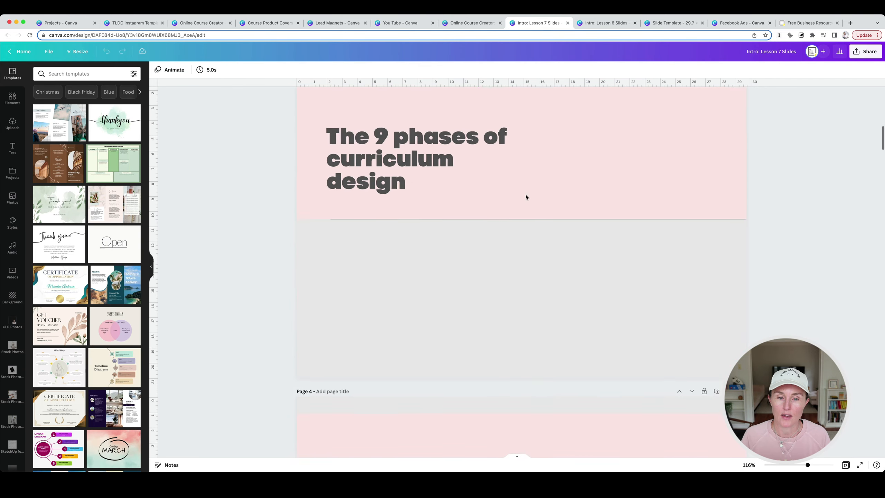
pyautogui.scroll(-20, 526, 198)
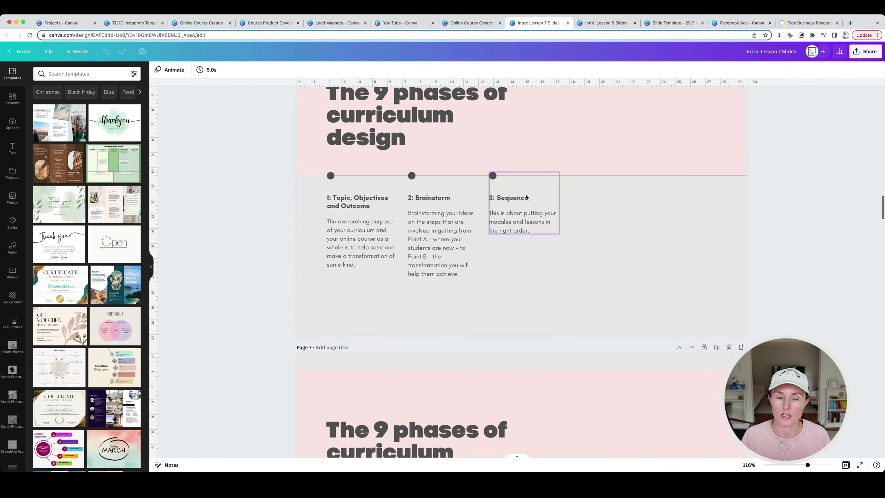
pyautogui.scroll(-20, 526, 197)
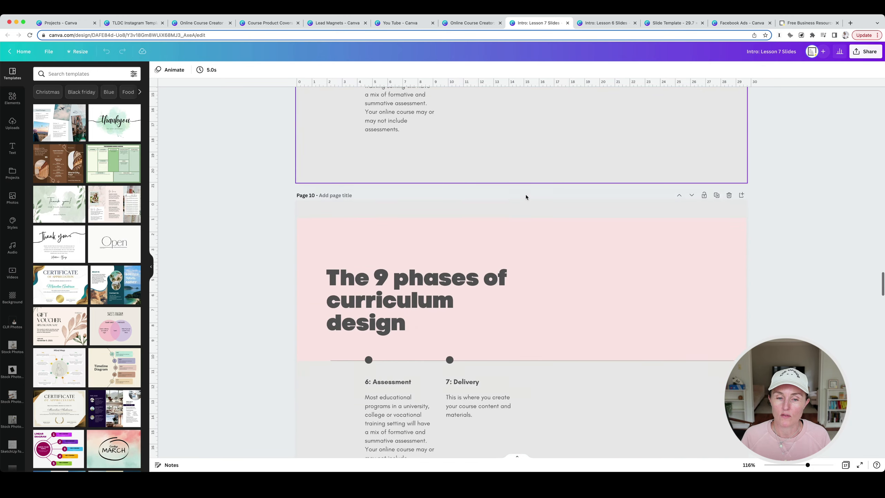
pyautogui.scroll(-20, 526, 197)
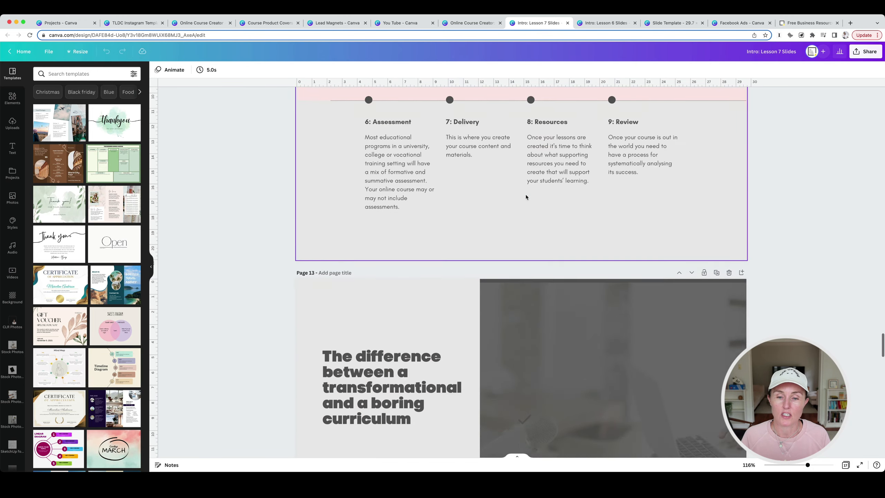
pyautogui.scroll(20, 525, 198)
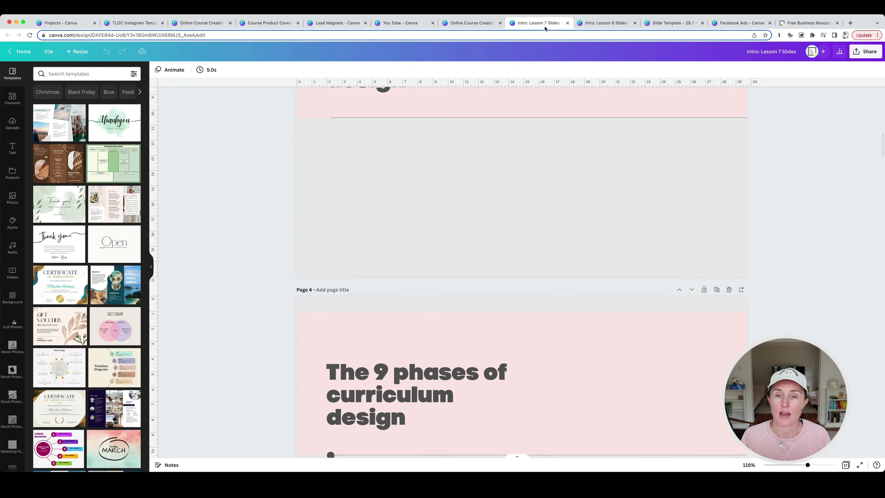
pyautogui.click(566, 24)
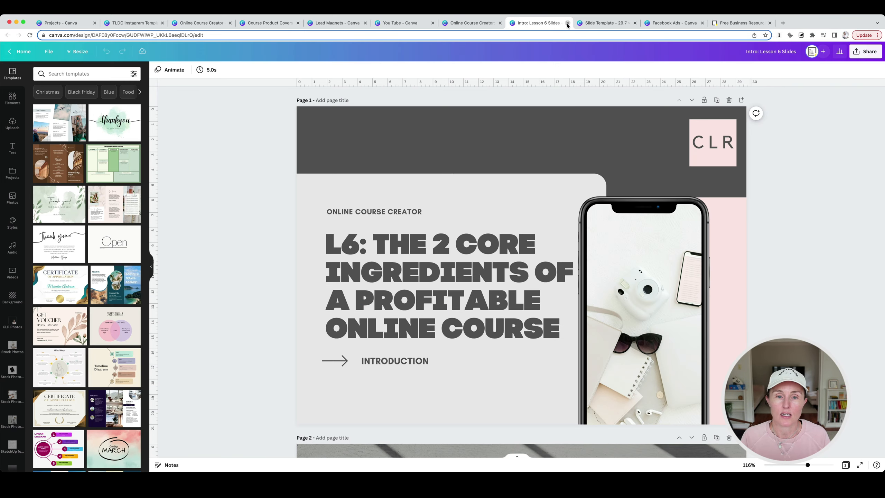
pyautogui.press('super+w')
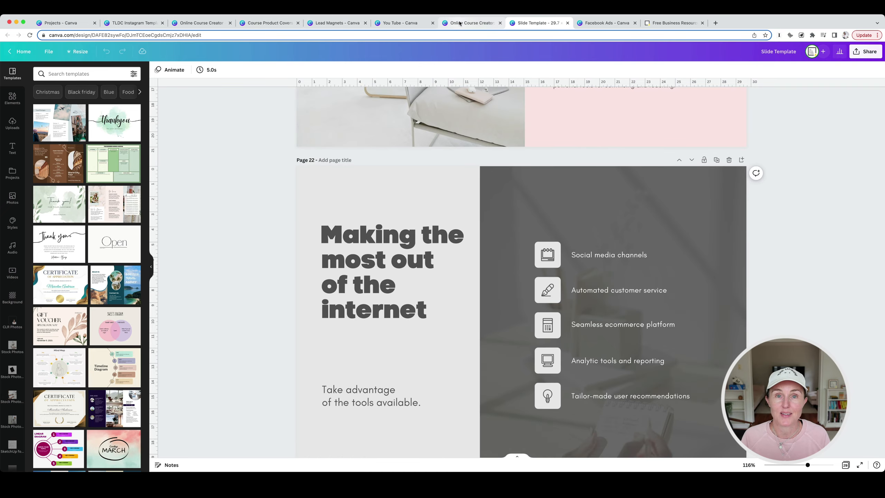
# - Close the Slide Template design and look through the Facebook Ads folder from the Pinterest designs to the TOF SK Free Module ads
pyautogui.click(471, 23)
pyautogui.click(559, 24)
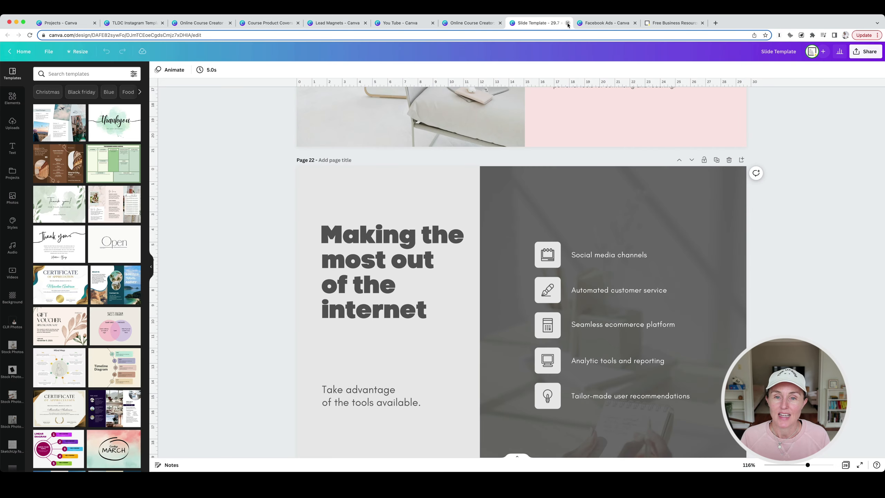
pyautogui.click(567, 23)
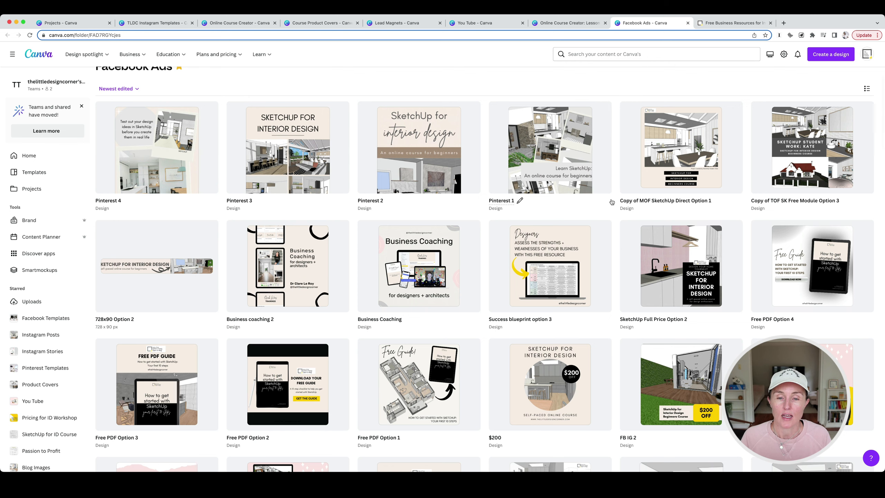
pyautogui.scroll(-3, 611, 201)
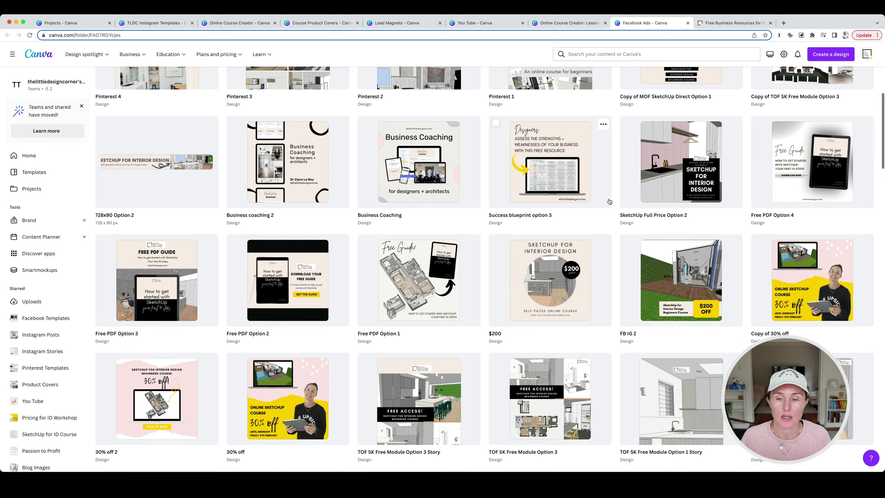
pyautogui.scroll(-2, 610, 201)
pyautogui.scroll(-1, 610, 202)
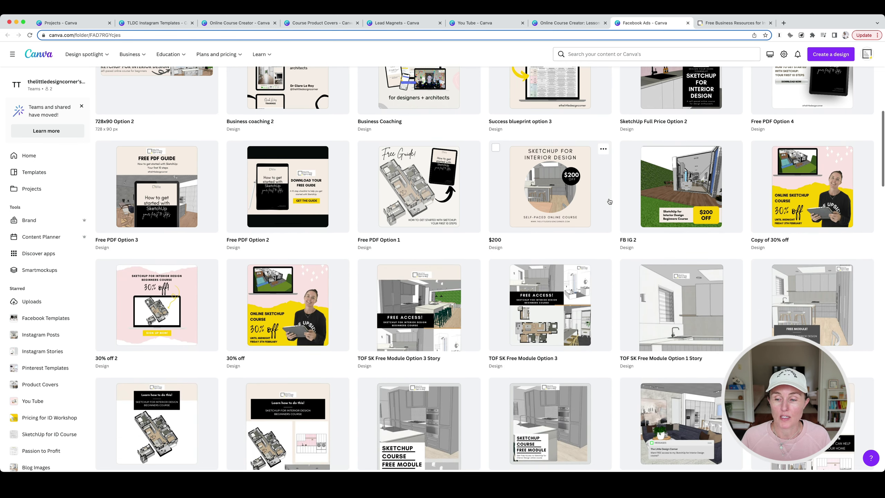
pyautogui.scroll(-1, 610, 202)
pyautogui.scroll(-2, 610, 202)
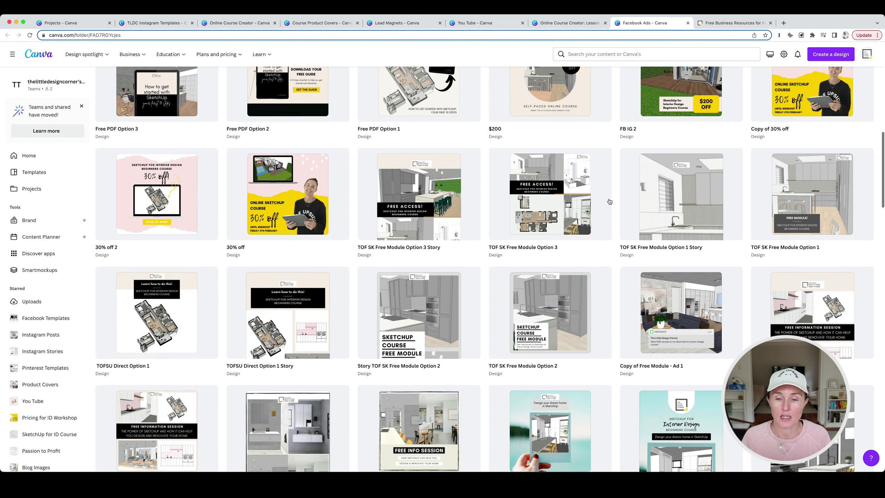
pyautogui.scroll(-2, 613, 201)
pyautogui.scroll(-4, 615, 202)
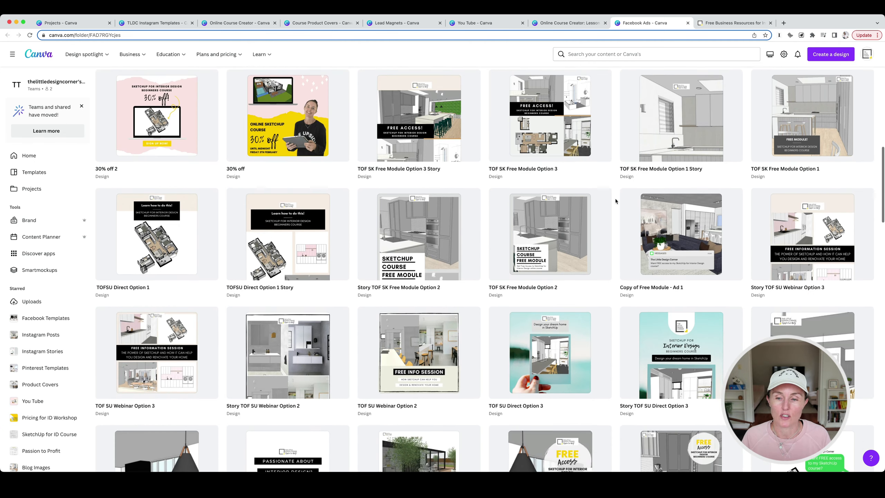
# - Examine the rest of the Facebook Ads folder, from the SketchUp Direct ads through the course bundles to the free workshop designs
pyautogui.scroll(-4, 615, 201)
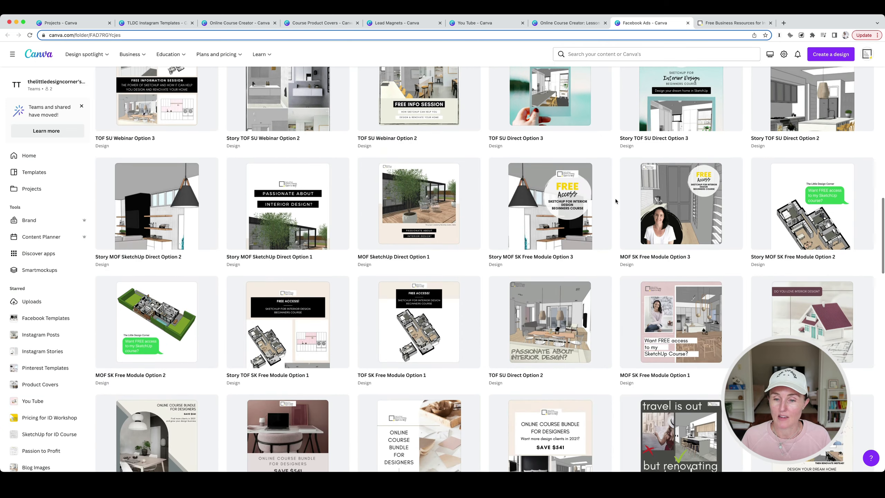
pyautogui.scroll(-5, 615, 202)
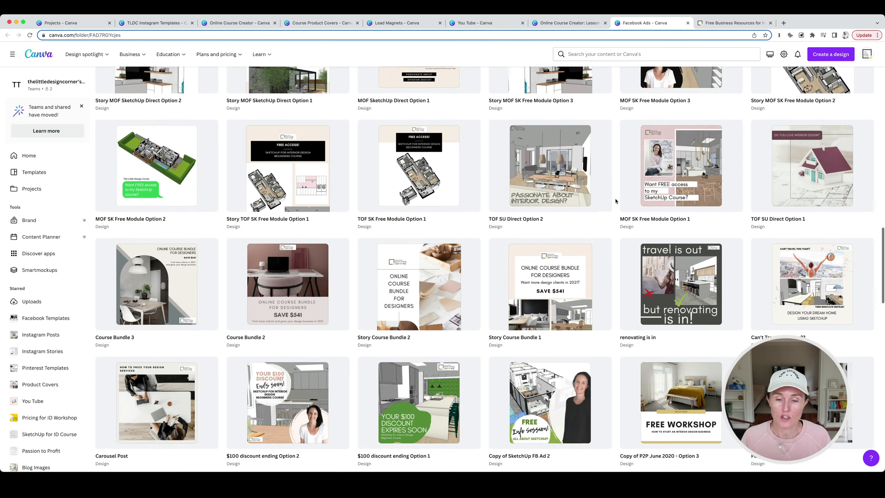
pyautogui.scroll(-2, 615, 202)
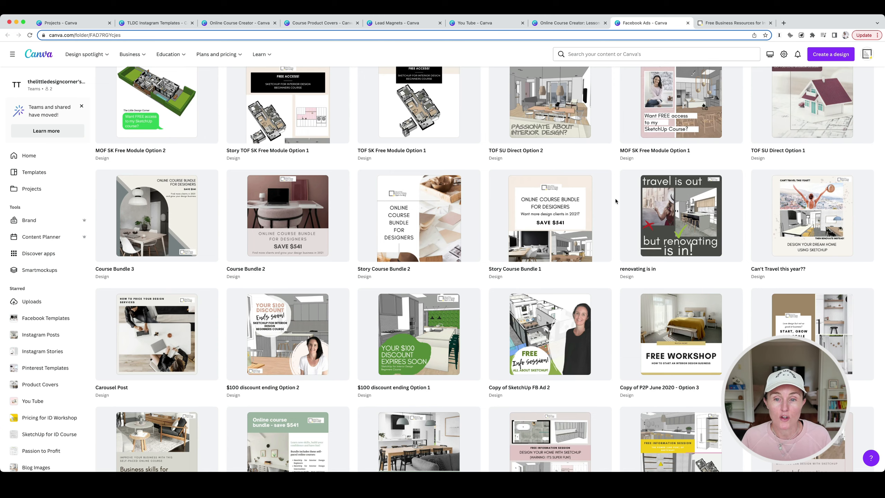
pyautogui.scroll(-4, 616, 202)
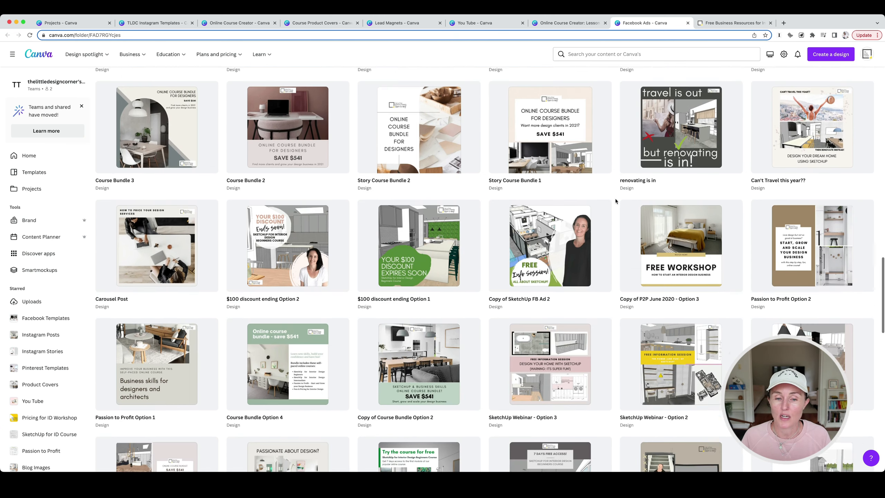
pyautogui.scroll(-1, 615, 202)
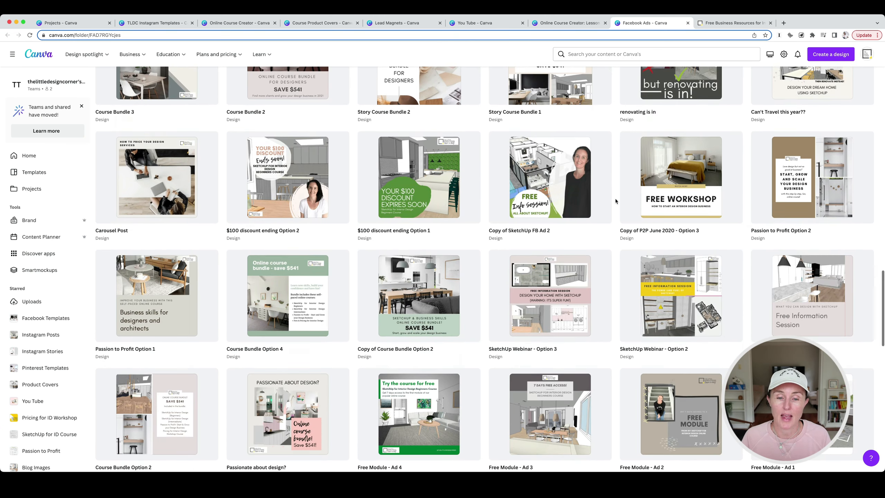
pyautogui.scroll(-5, 615, 201)
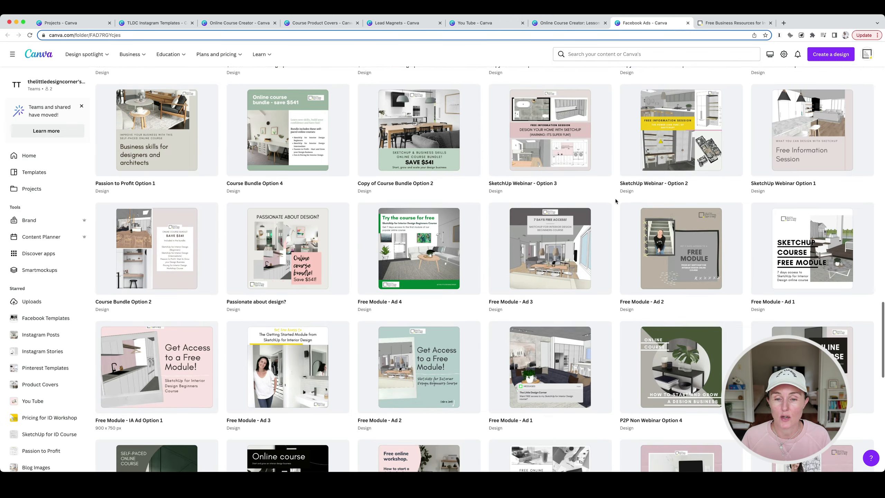
pyautogui.scroll(-5, 615, 201)
pyautogui.scroll(-10, 615, 201)
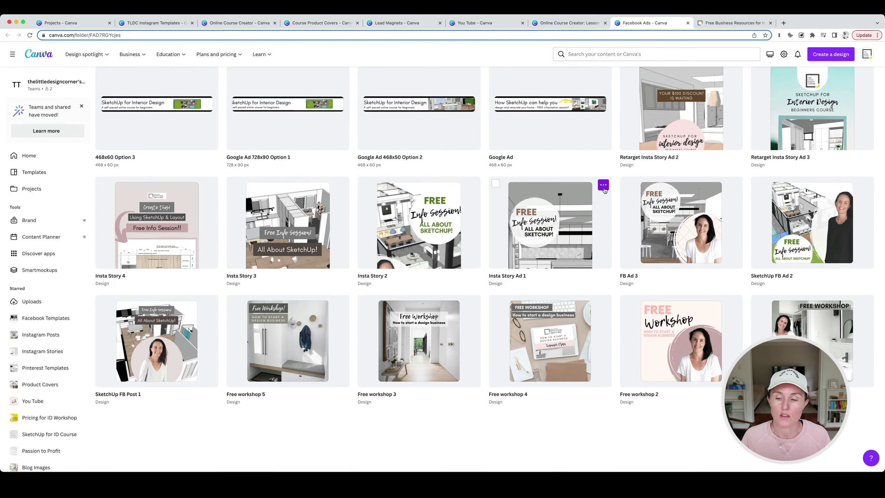
pyautogui.scroll(-15, 617, 208)
# - Review the free module and webinar ads again, and return to the Pinterest and business coaching designs at the folder's start
pyautogui.scroll(15, 604, 196)
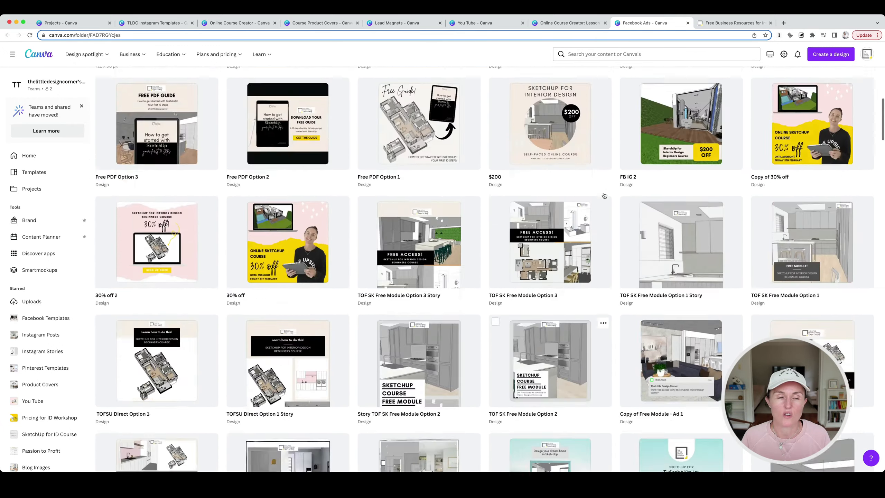
pyautogui.scroll(-5, 605, 195)
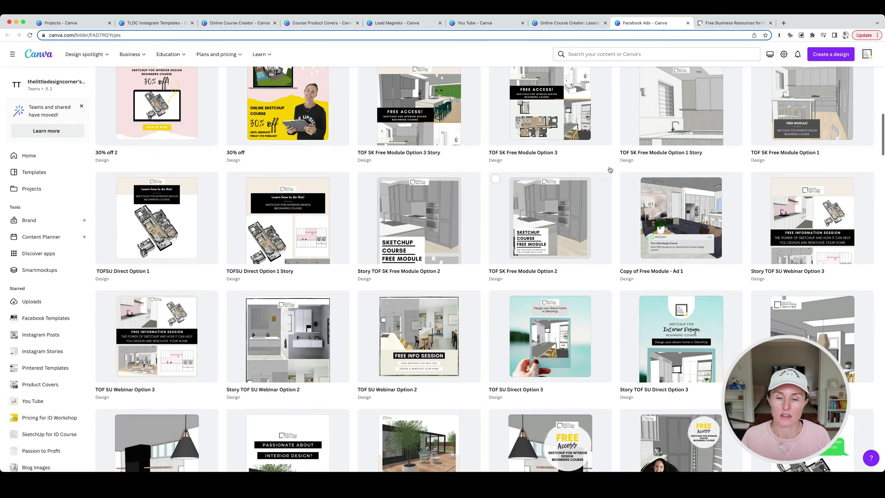
pyautogui.scroll(-7, 527, 250)
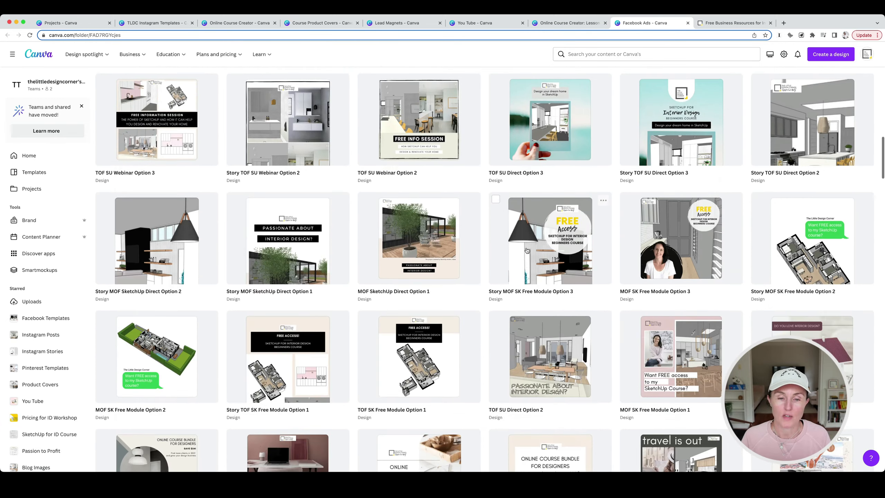
pyautogui.scroll(20, 527, 250)
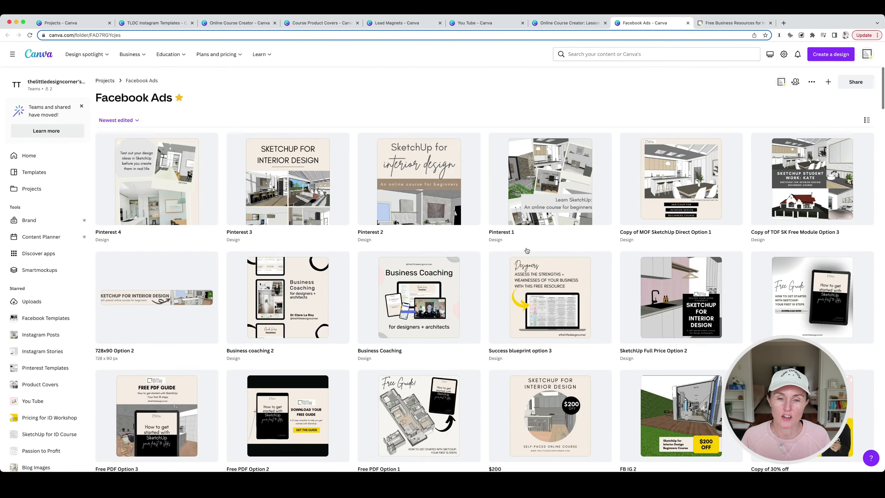
pyautogui.scroll(-1, 514, 250)
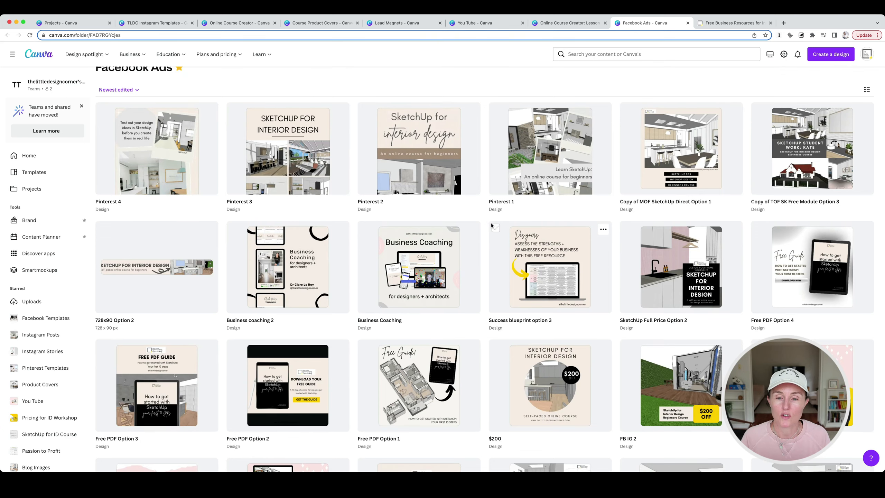
pyautogui.scroll(-1, 492, 225)
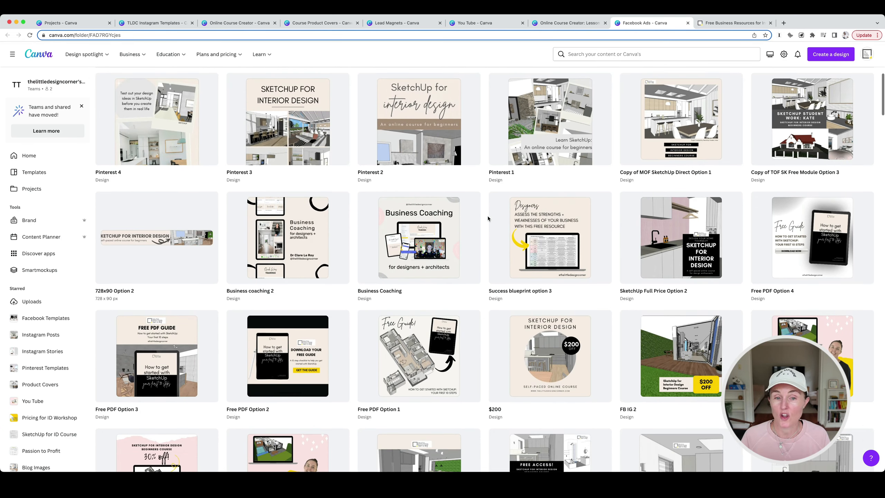
pyautogui.scroll(1, 487, 218)
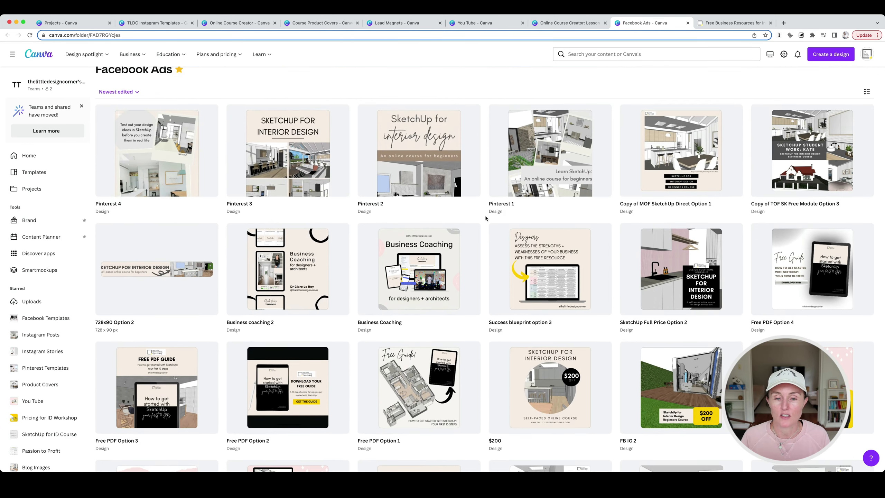
# - Skim the Facebook Ads folder once more as far as the MOF SketchUp ads, and go back to the Projects folder list
pyautogui.scroll(-20, 485, 218)
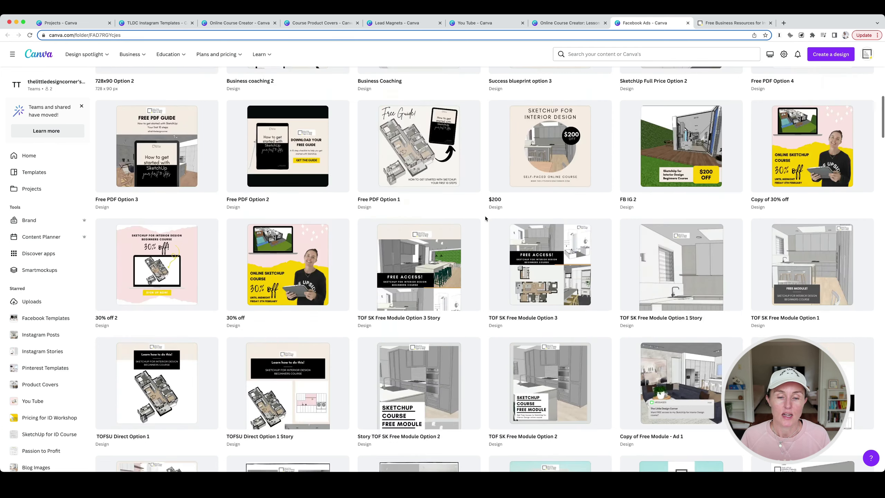
pyautogui.scroll(-6, 486, 218)
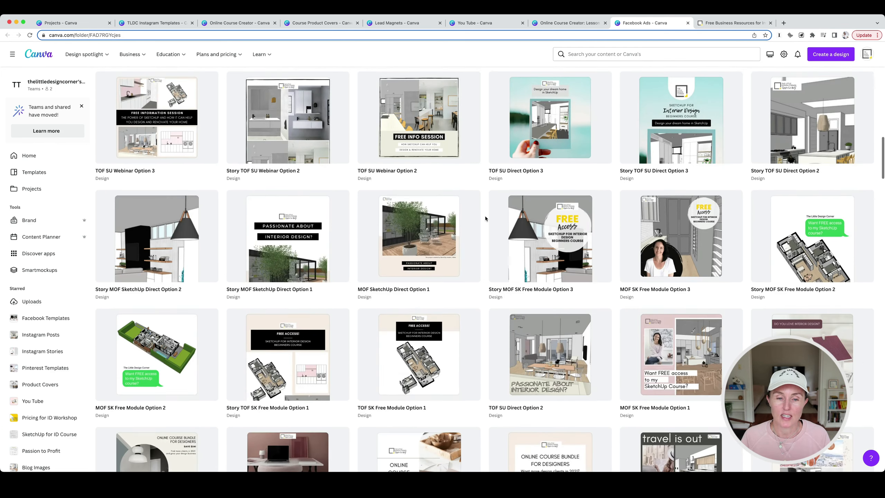
pyautogui.scroll(-1, 485, 218)
pyautogui.scroll(20, 485, 219)
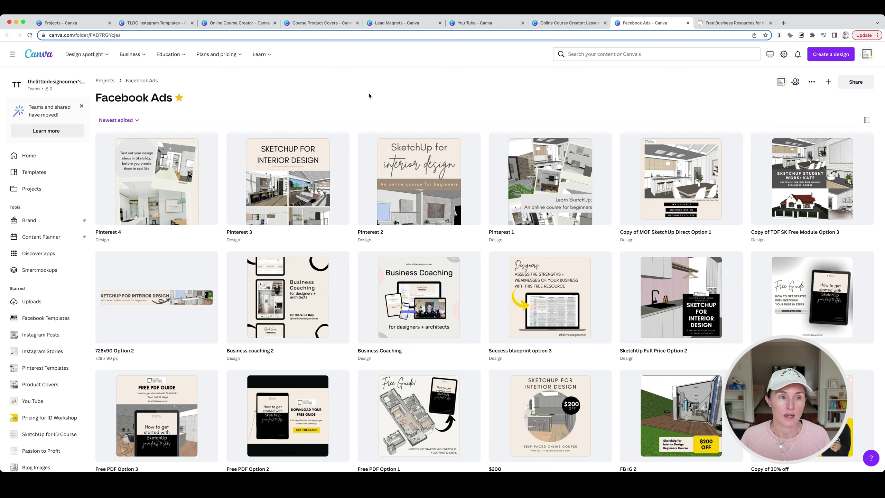
pyautogui.click(61, 23)
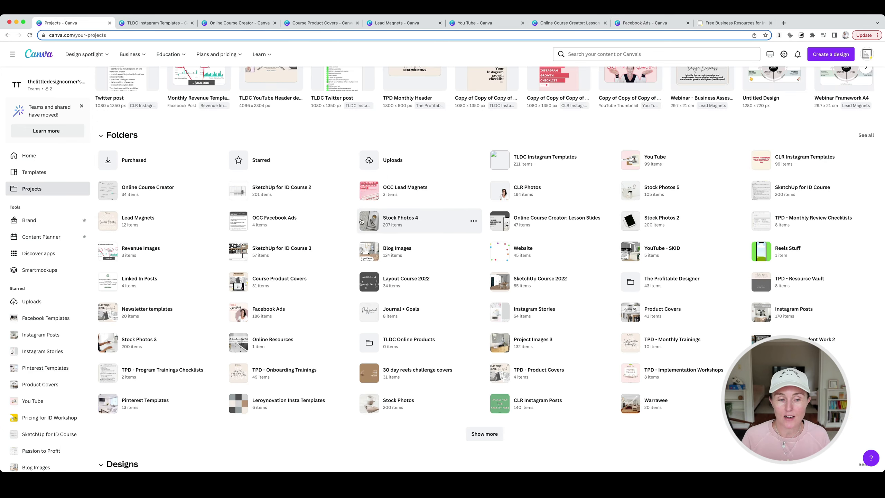